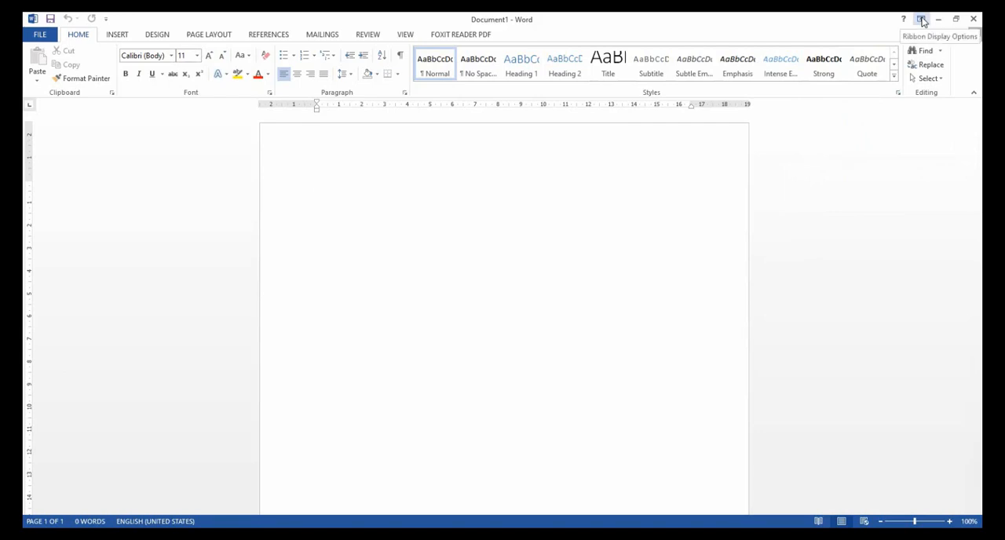
Auto-hide the ribbon and restore it to showing tabs and commands.
click(923, 22)
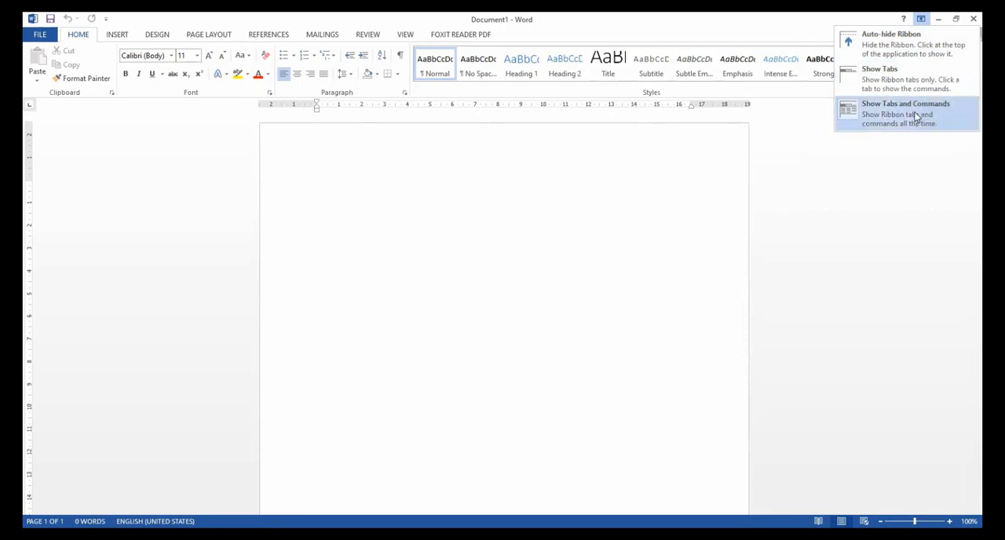
click(896, 46)
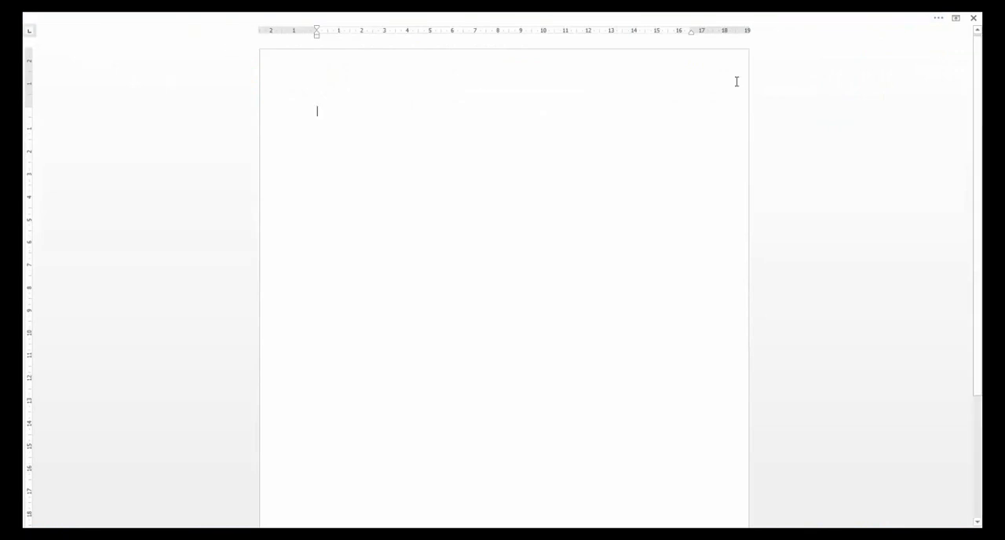
click(955, 19)
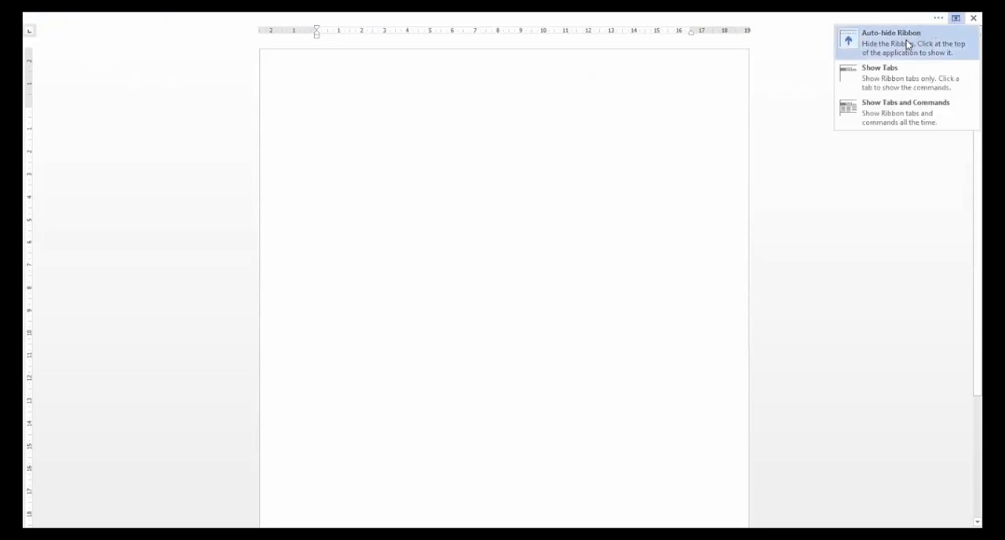
click(913, 118)
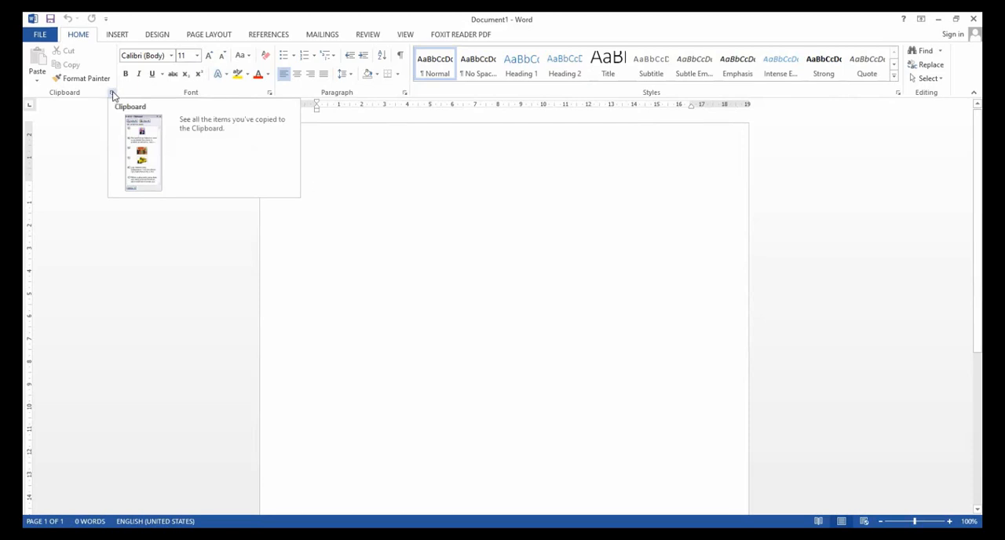
Open the Clipboard pane to view the copied items, and close it again.
click(112, 94)
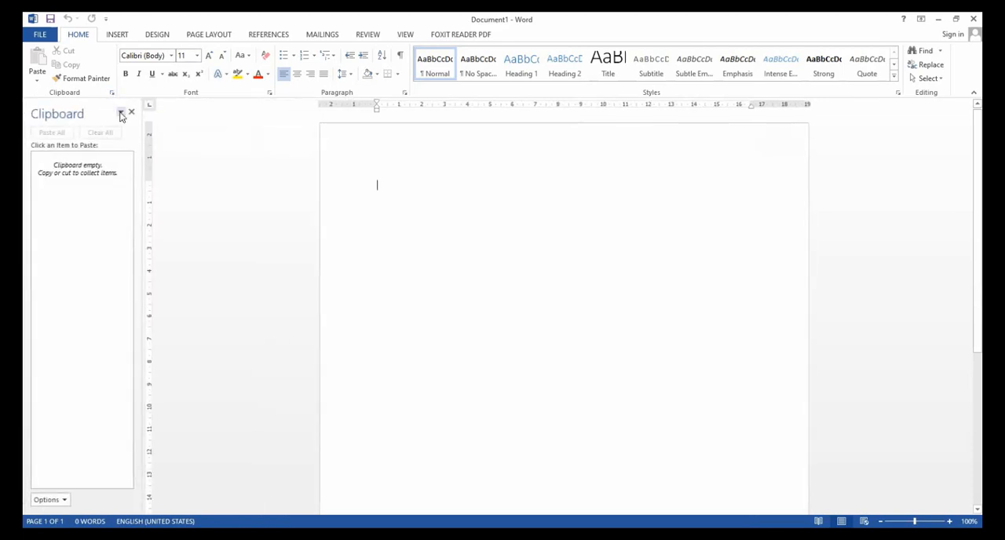
click(112, 95)
click(112, 94)
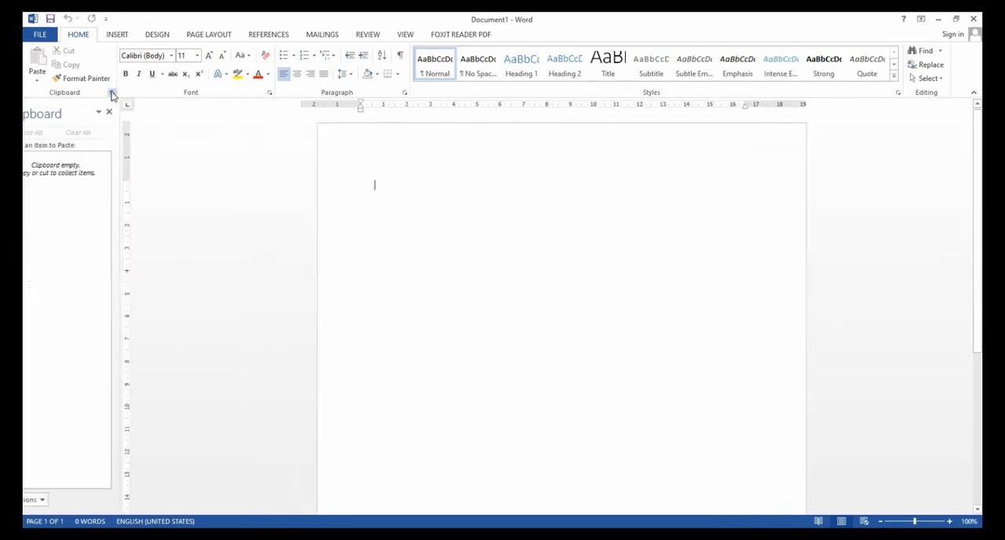
click(112, 95)
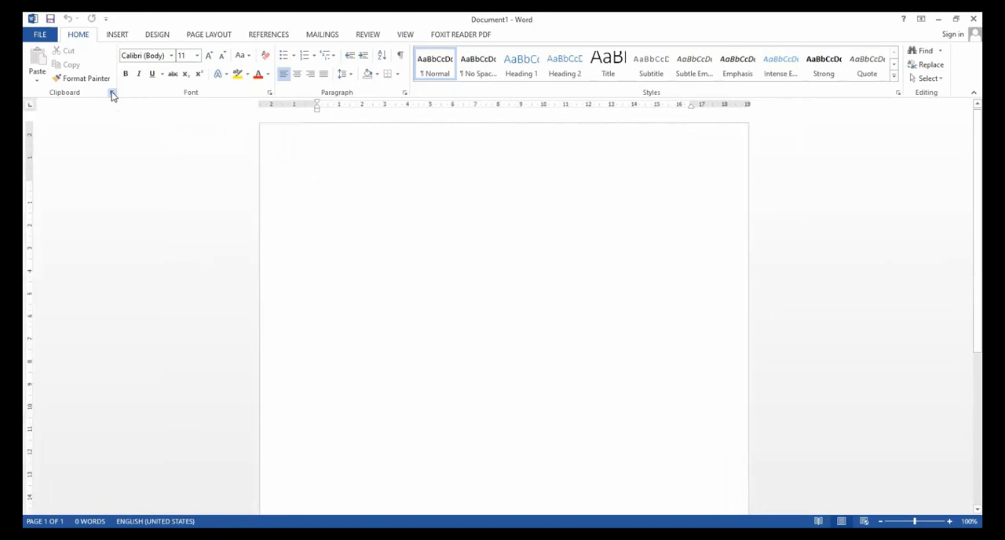
Examine the advanced font settings in the Font dialog and close it without changes.
click(268, 93)
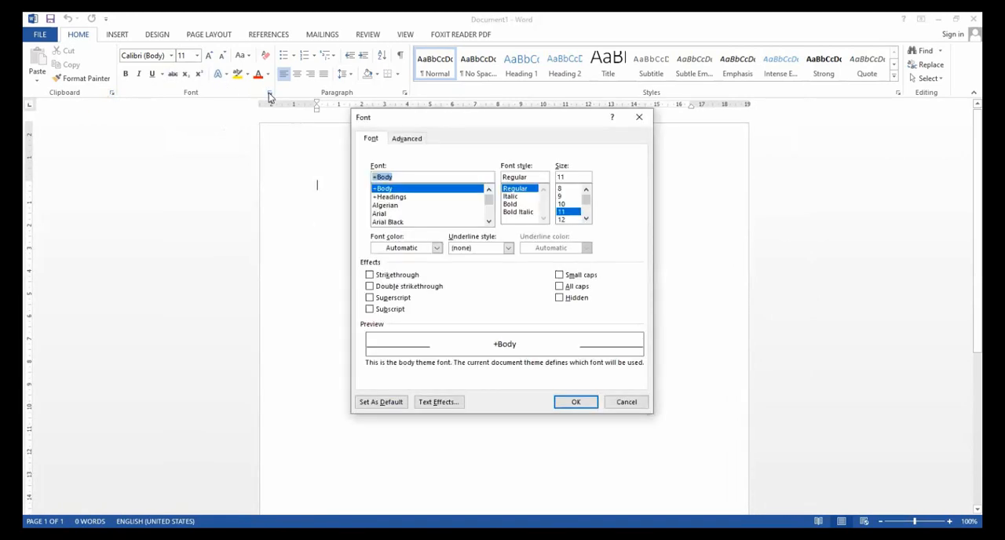
drag(416, 124, 399, 132)
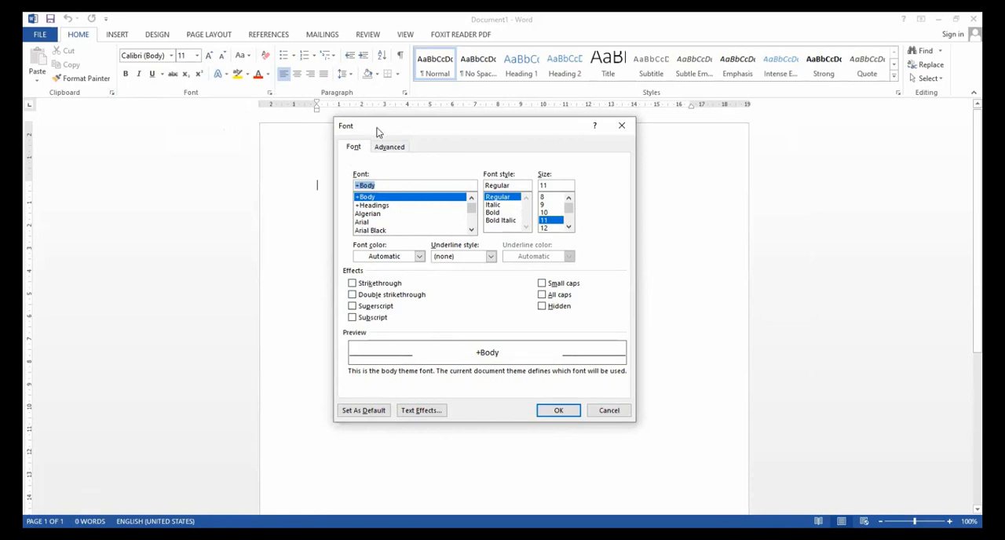
drag(376, 132, 335, 130)
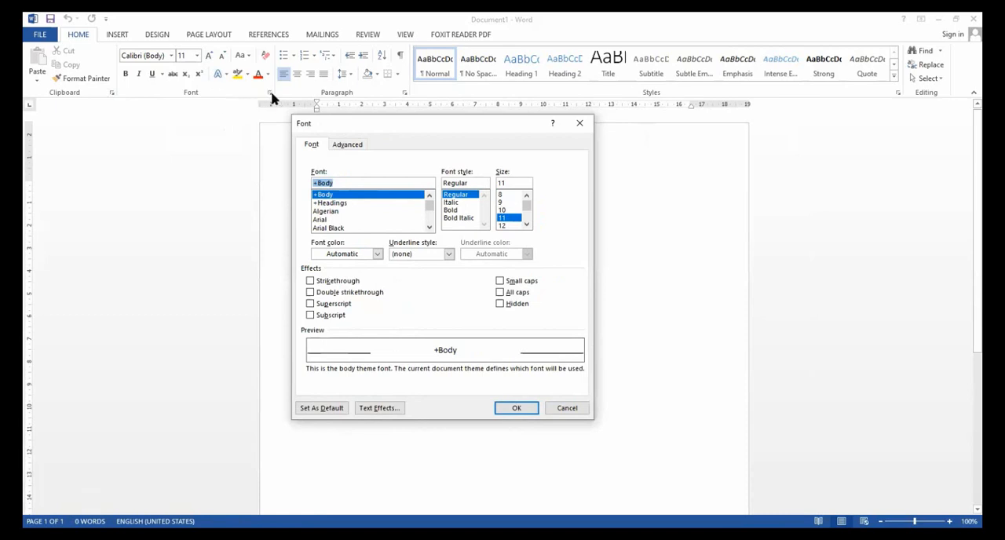
click(576, 408)
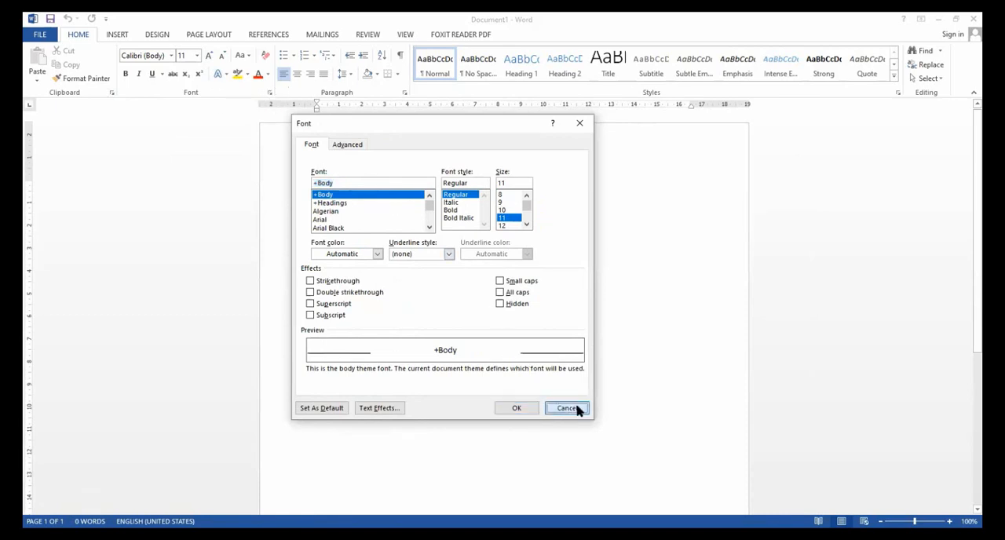
key(Escape)
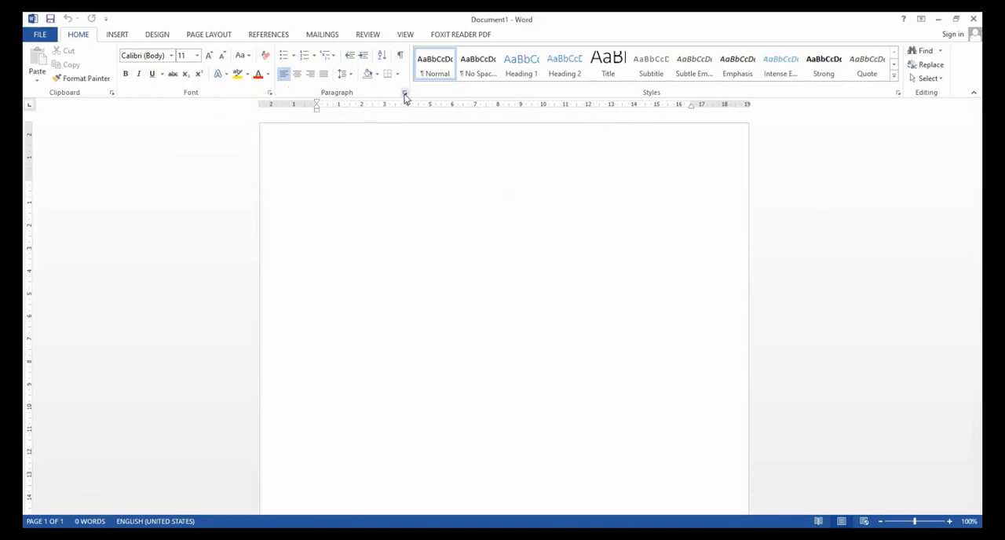
Examine the Indents and Spacing and the Line and Page Breaks settings of the Paragraph dialog, and cancel it.
click(406, 94)
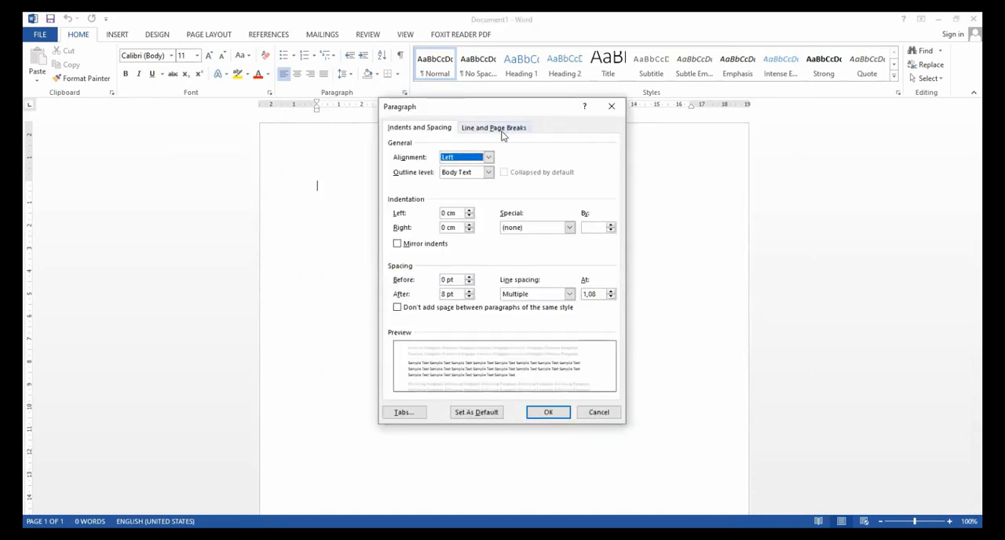
click(511, 129)
click(430, 129)
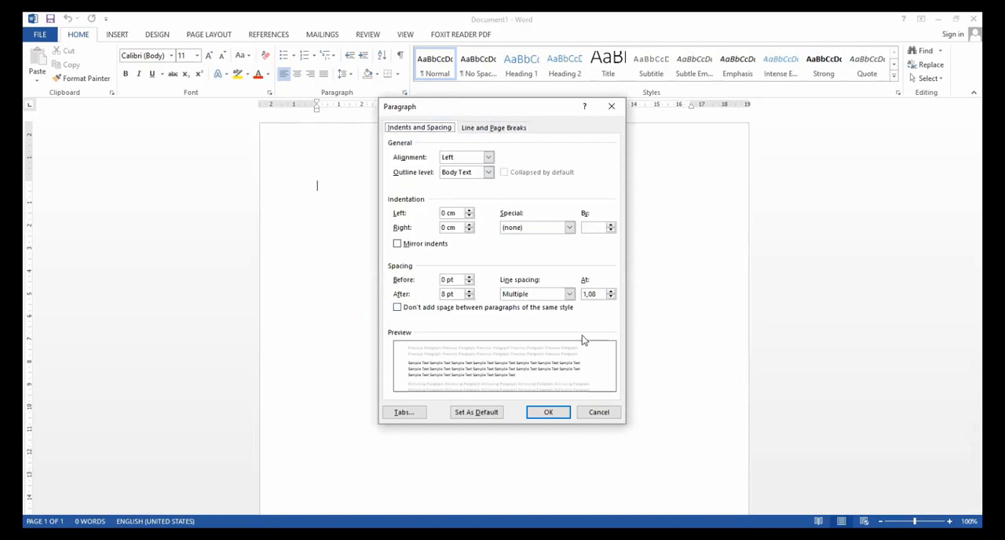
click(598, 413)
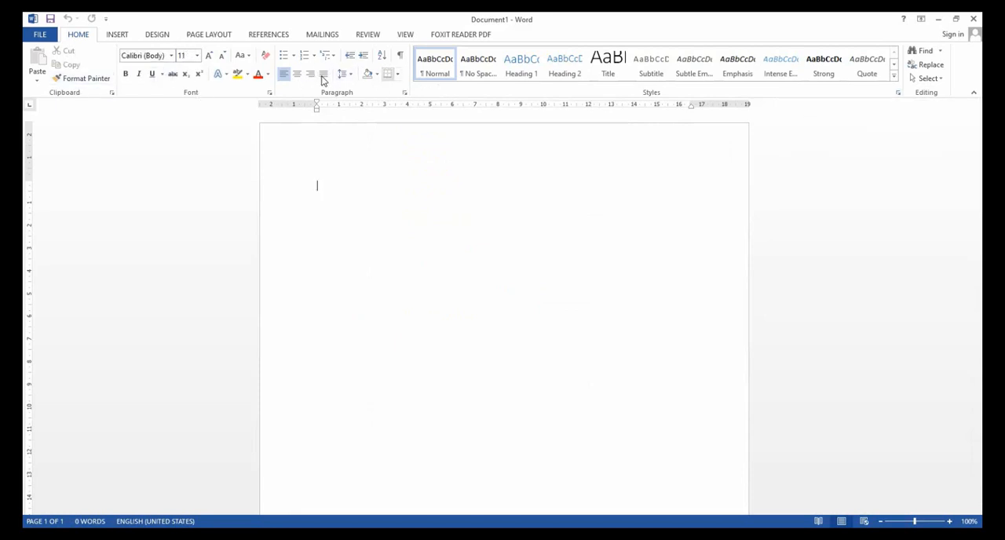
Review the Insert, Design, Page Layout and References command groups and return to the Home commands.
click(118, 34)
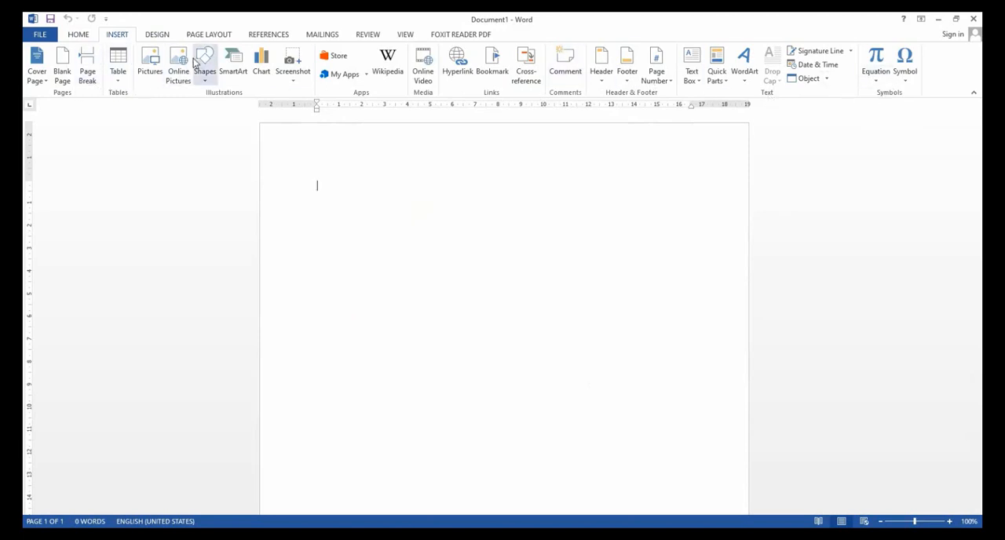
click(158, 36)
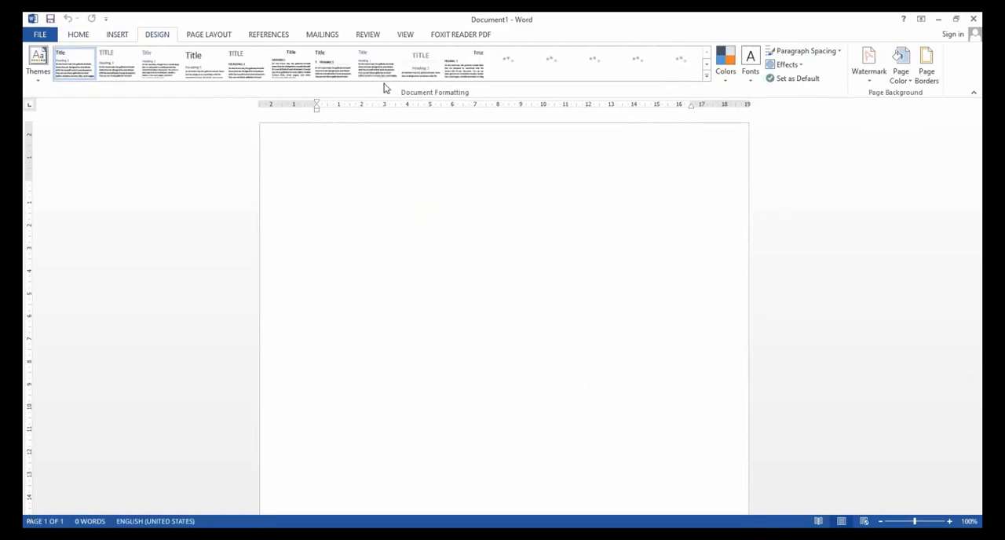
click(221, 36)
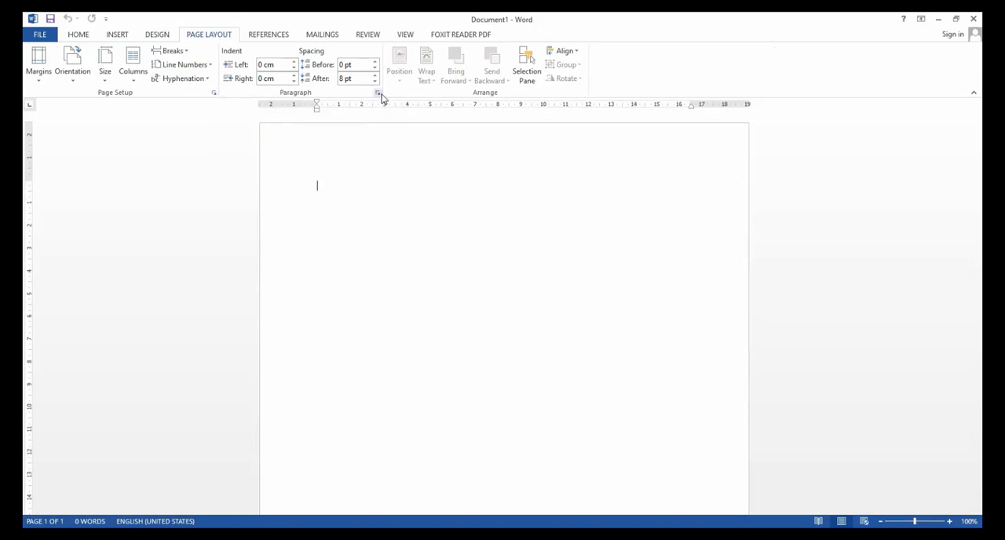
click(267, 35)
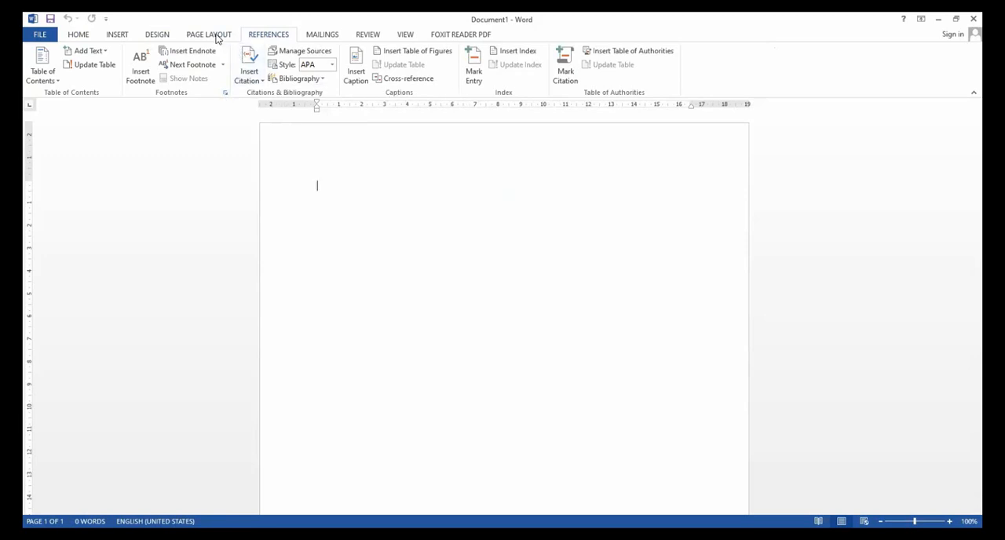
click(78, 35)
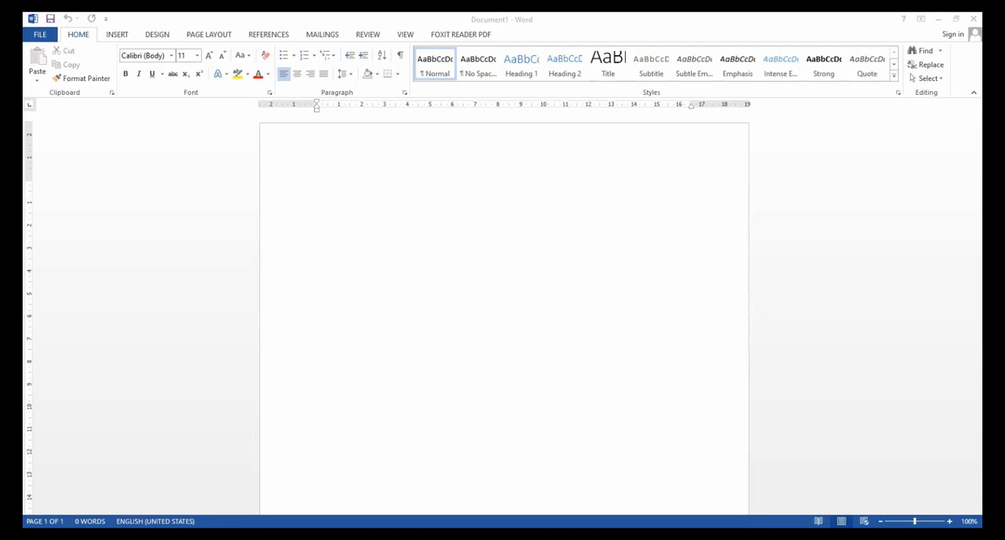
Cycle through the ruler's tab stop types, including center and decimal, to examine each one.
click(393, 230)
click(30, 108)
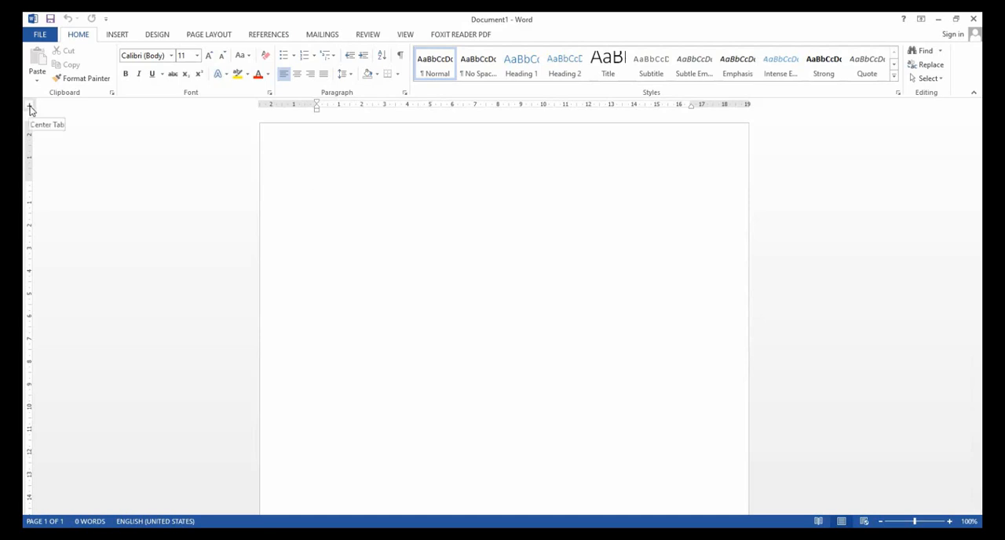
click(30, 109)
click(29, 109)
click(29, 109)
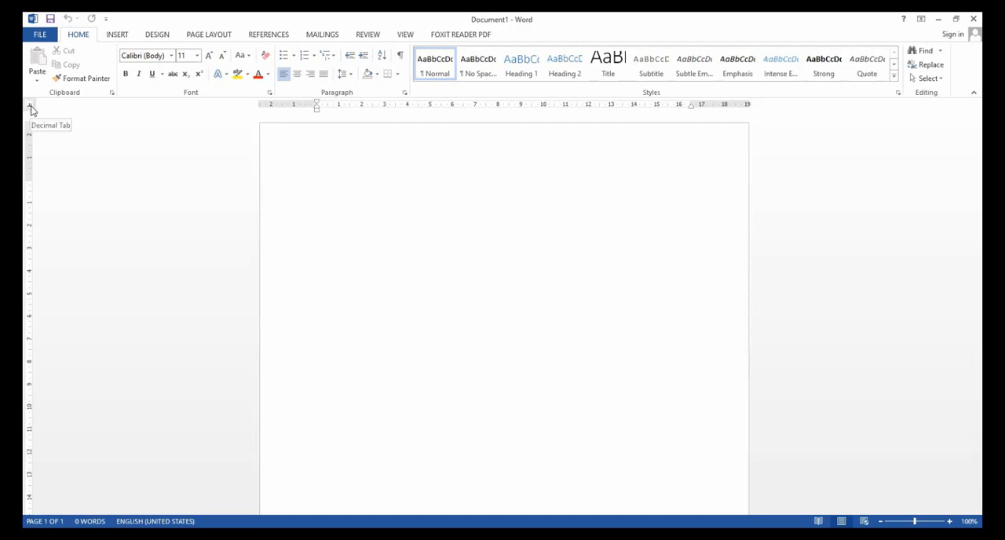
click(31, 110)
click(30, 110)
click(30, 109)
Set a left tab stop at 2 cm, a center tab stop at 6 cm and a right tab stop at 14 cm.
click(362, 109)
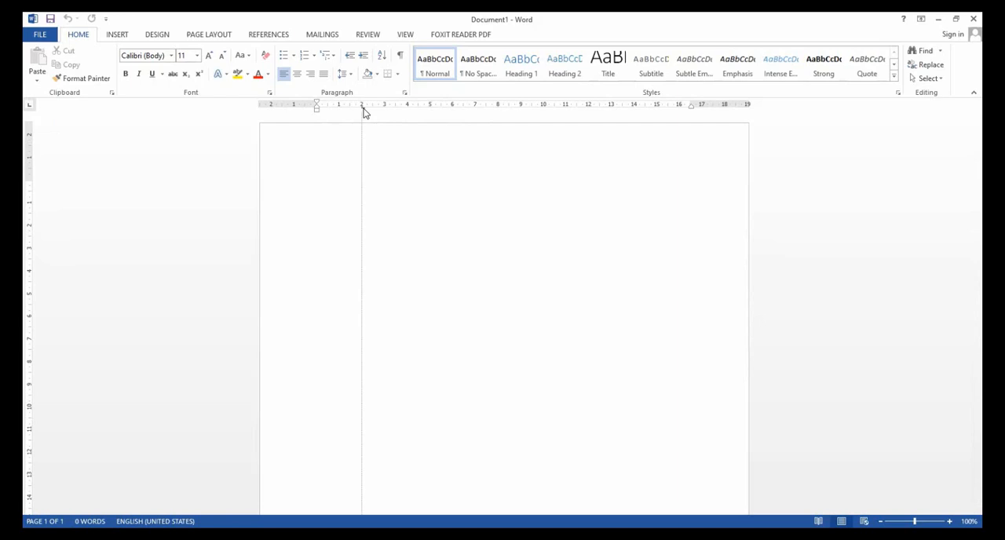
click(30, 107)
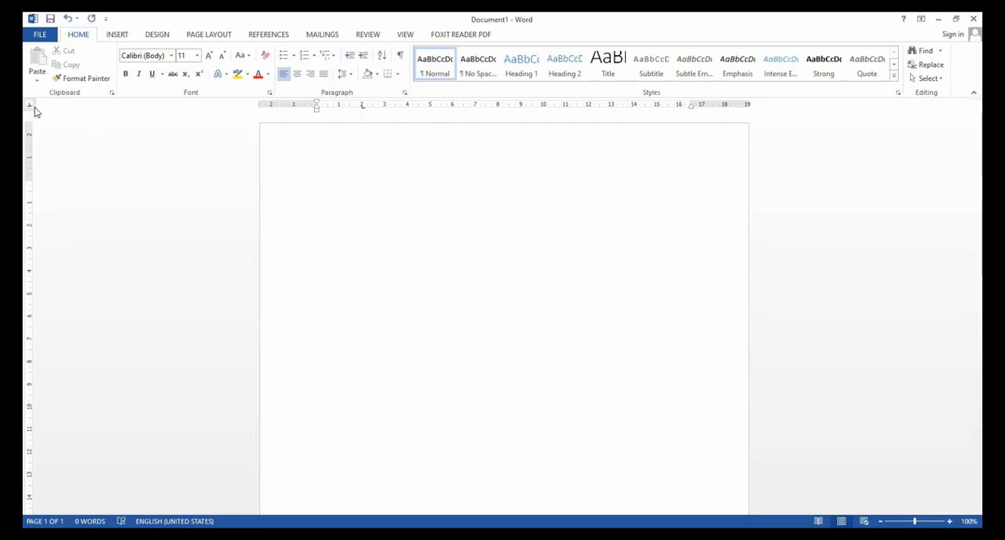
click(452, 109)
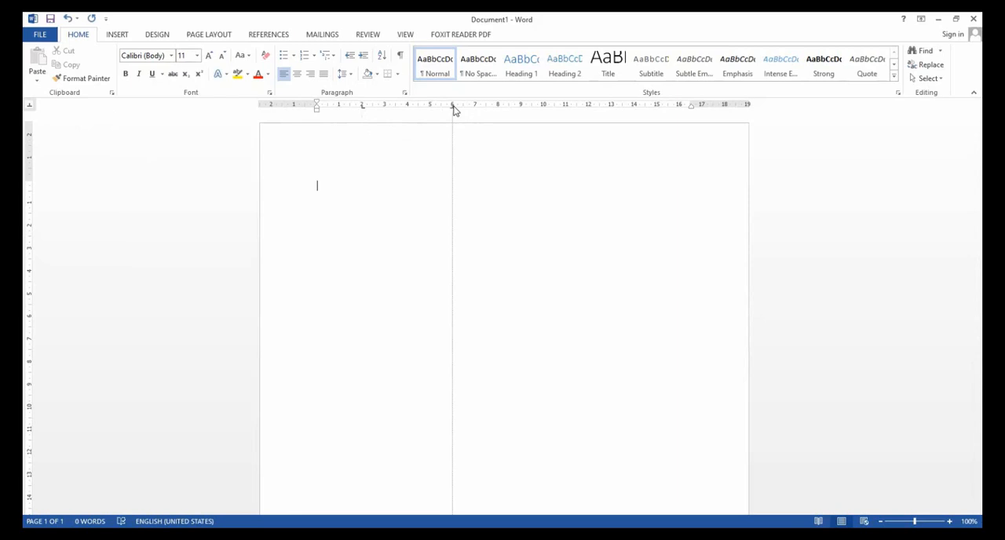
click(32, 107)
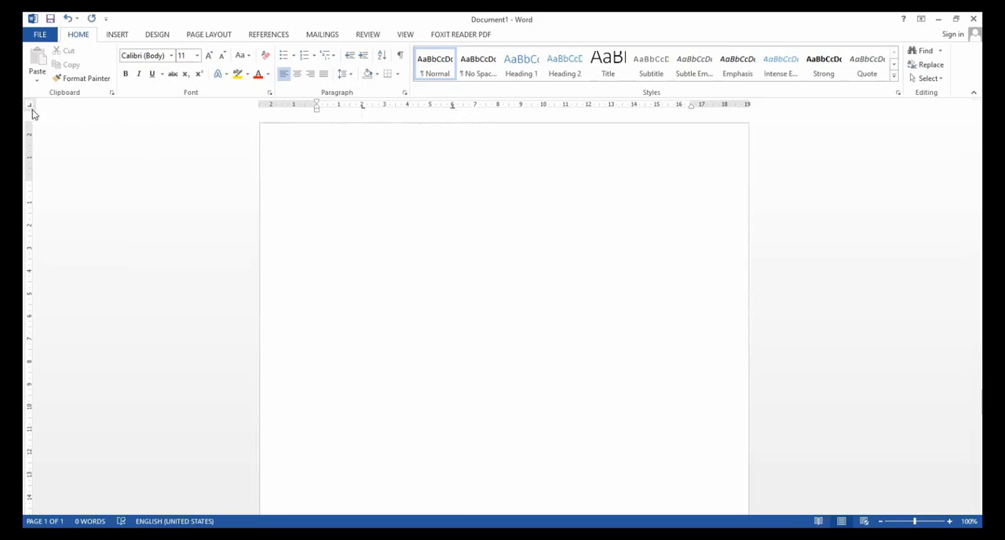
click(633, 108)
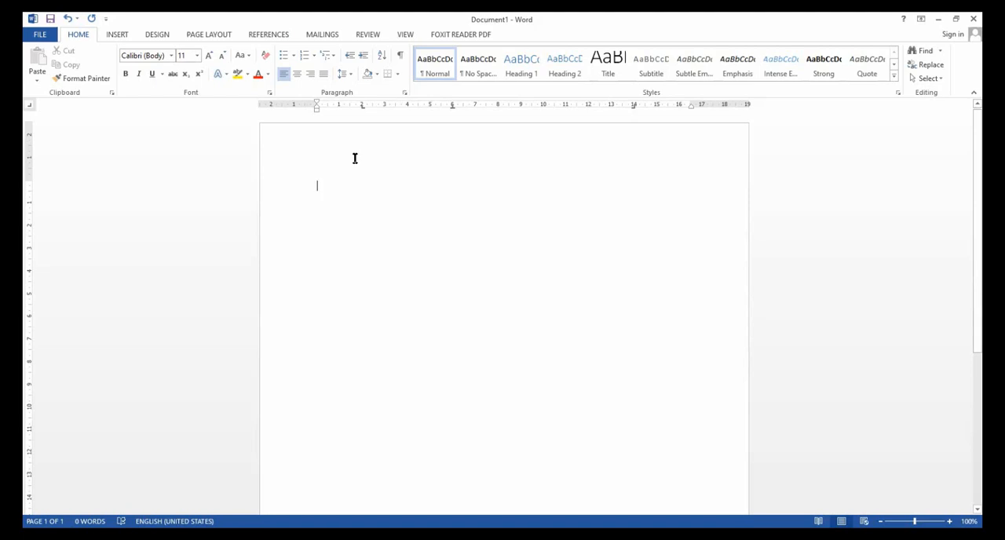
Enter the column headings NAMA, ALAMAT and NO TELEPON on the first line, each aligned to its own tab stop.
key(Tab)
key(Tab)
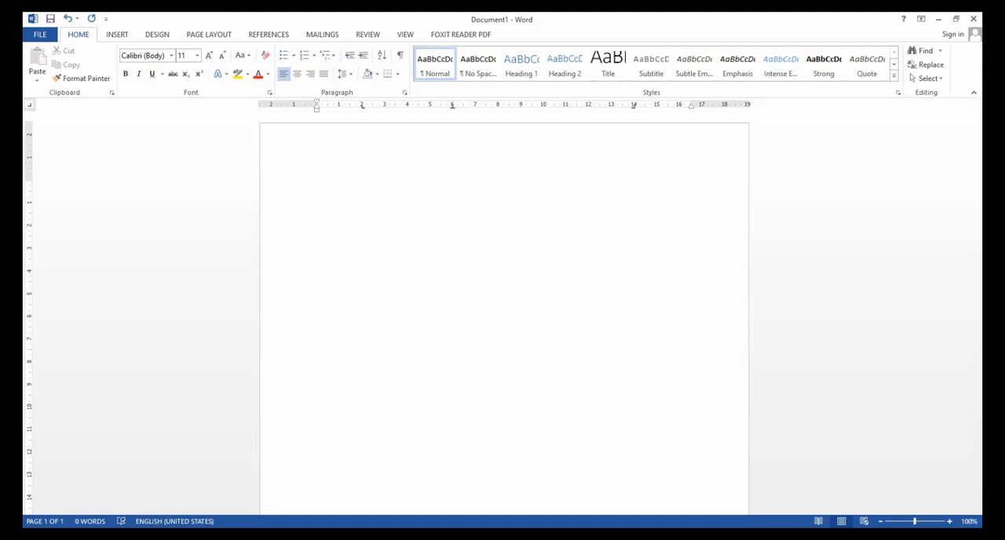
key(Tab)
click(379, 167)
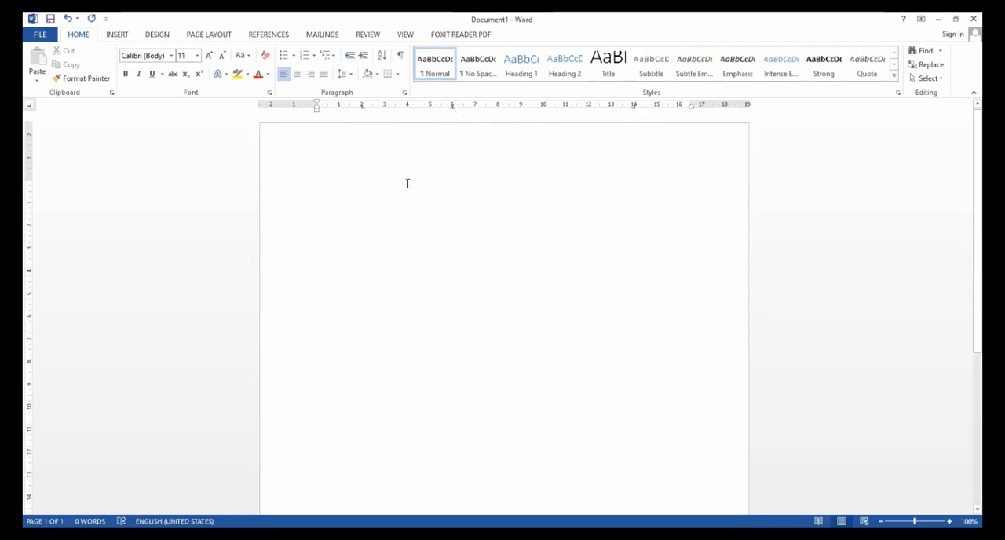
text(N)
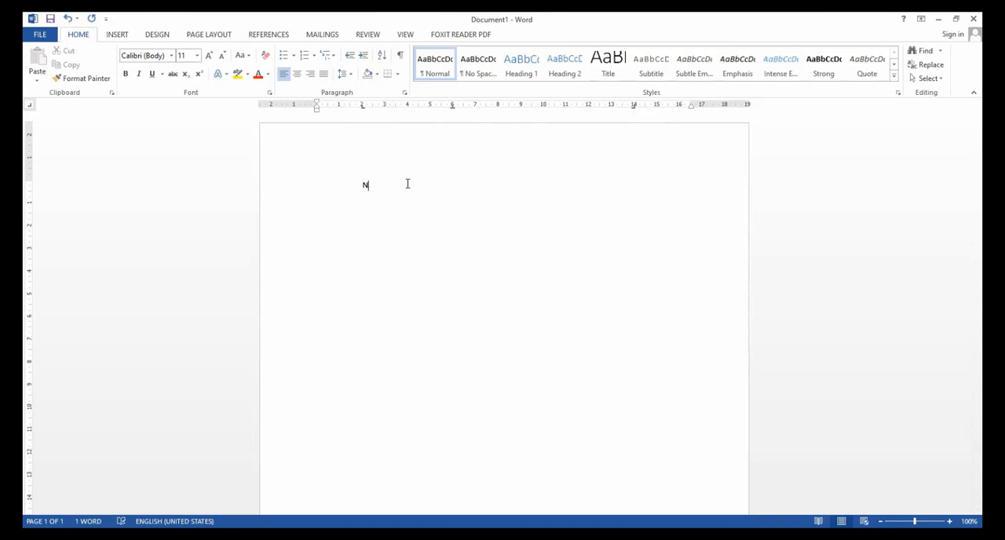
text(AMA)
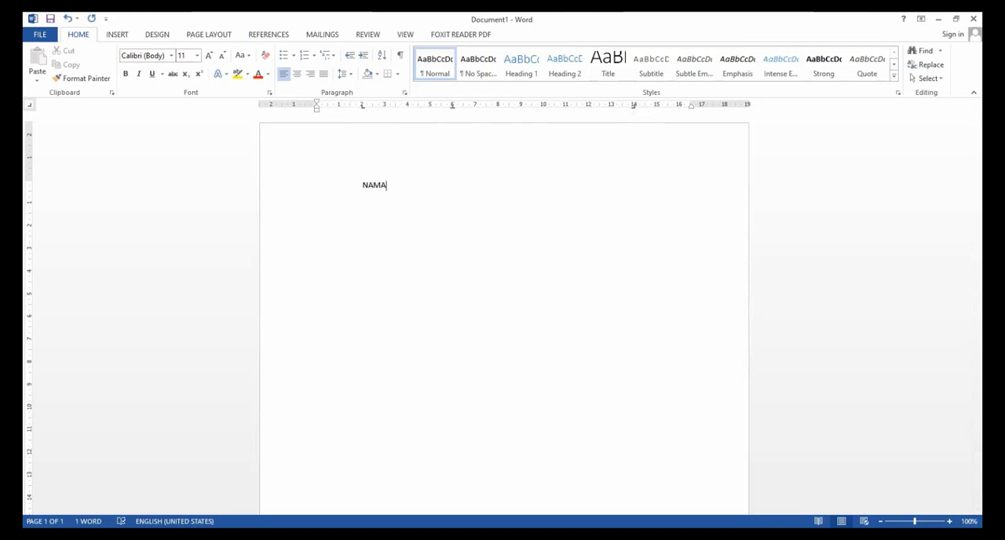
key(Tab)
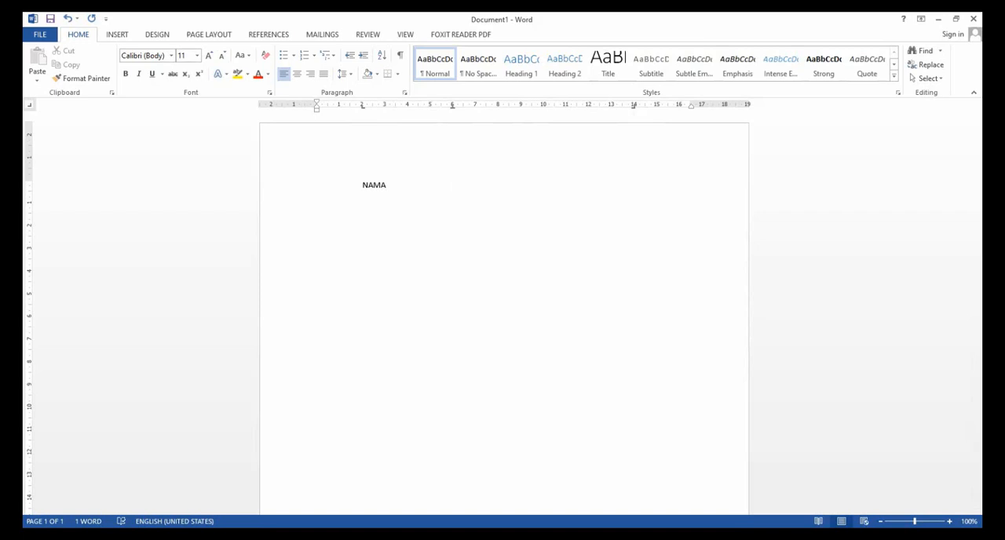
text(ALAMAT)
key(Tab)
text(NO TELEPON)
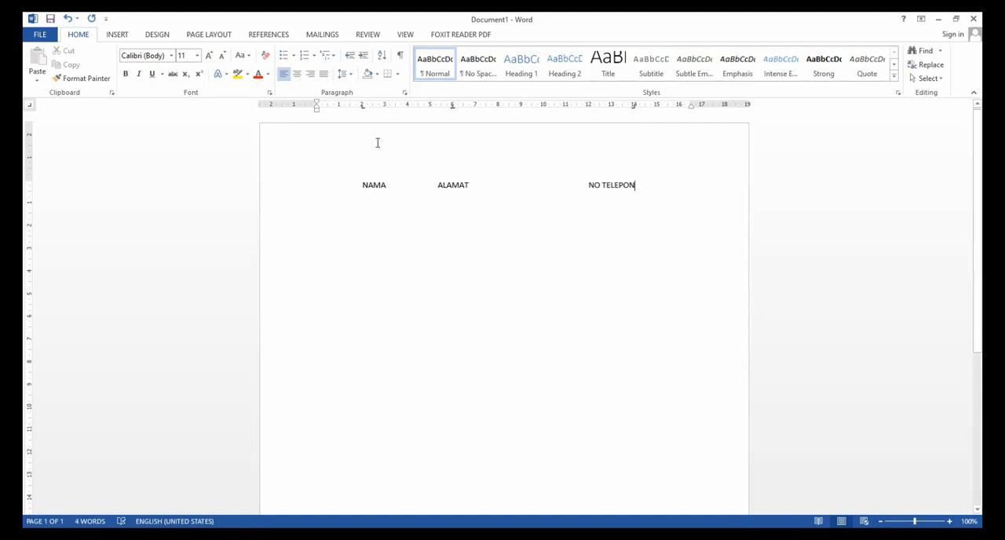
drag(362, 109, 363, 110)
drag(452, 108, 453, 112)
drag(633, 112, 634, 117)
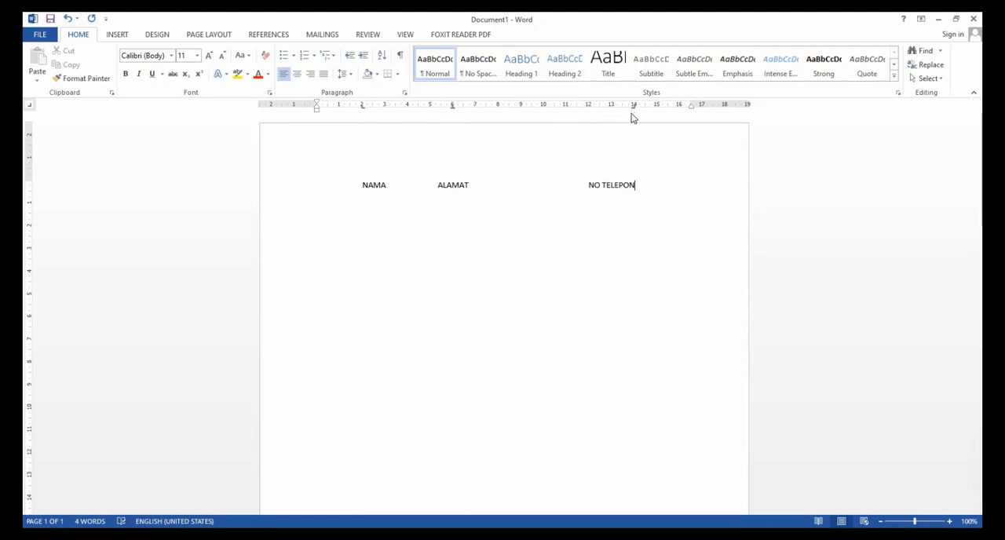
Enter the first record's name, address and phone number beneath the headings, each aligned to its own tab stop.
key(Return)
key(Tab)
text(NAMA)
key(BackSpace)
key(BackSpace)
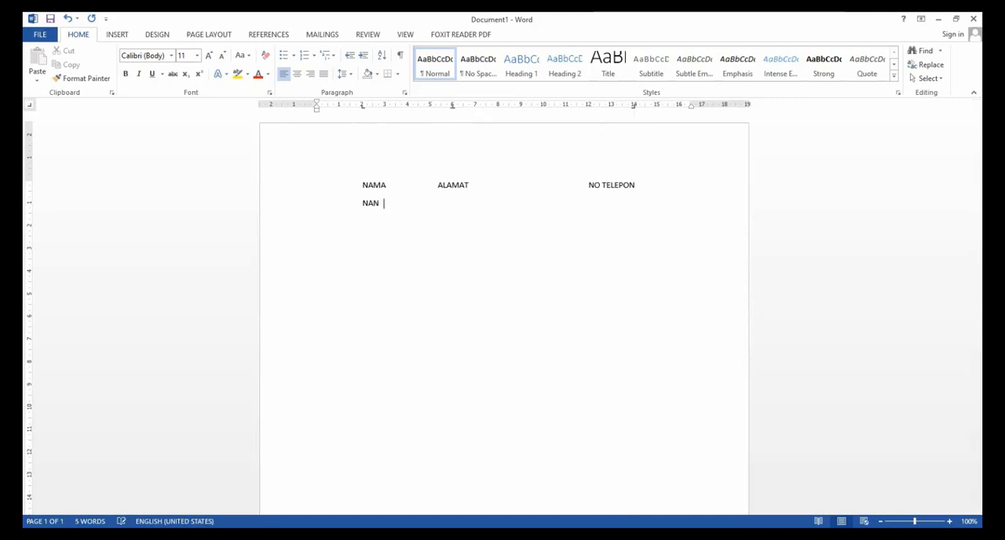
key(BackSpace)
key(BackSpace)
text(AGUNG)
key(Tab)
text(PURWOKERTO)
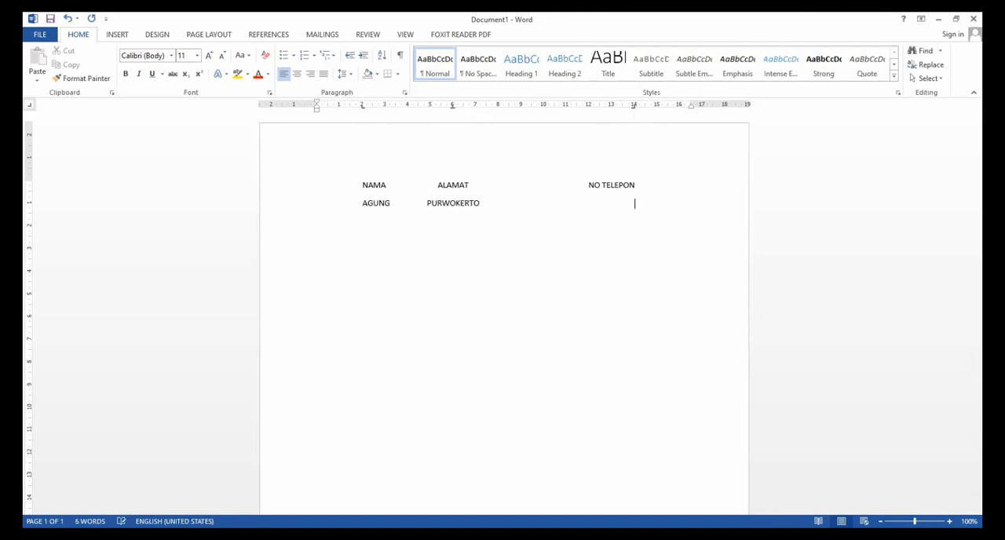
key(Tab)
text(11212121212121)
Add a second record on the following line with a name, address and phone number at the three tab stops.
key(Tab)
text(DWI)
key(Tab)
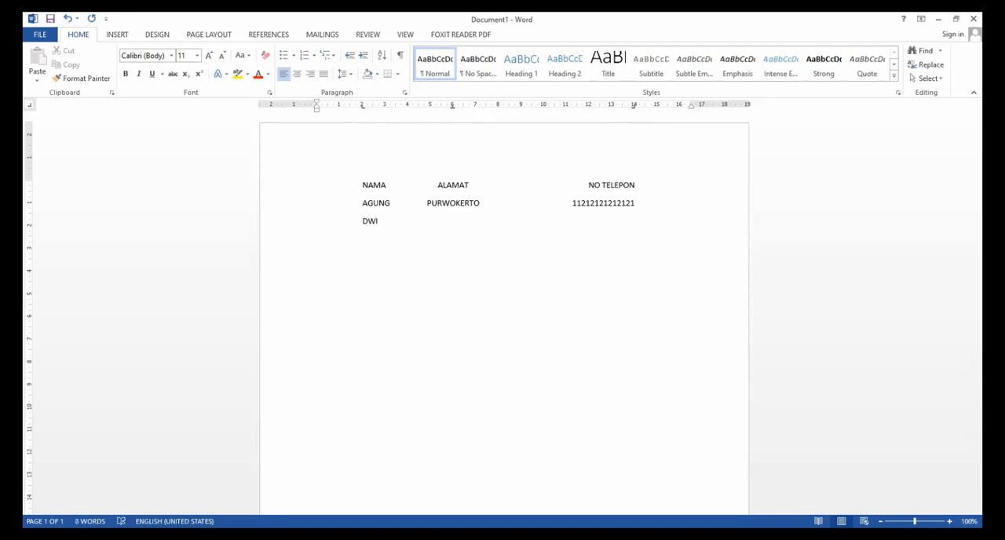
text(KARANGSALAM)
key(Tab)
text(21212211)
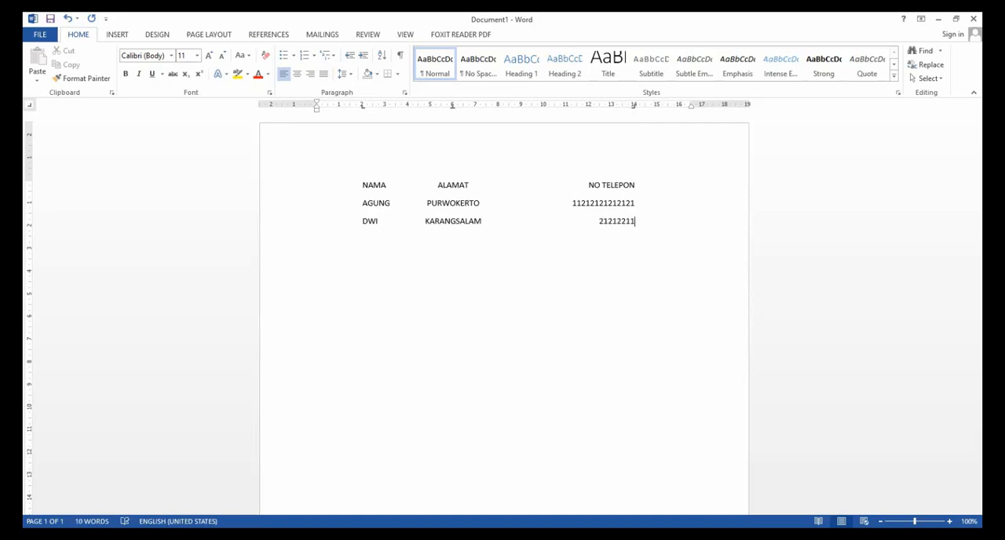
text(22222222222)
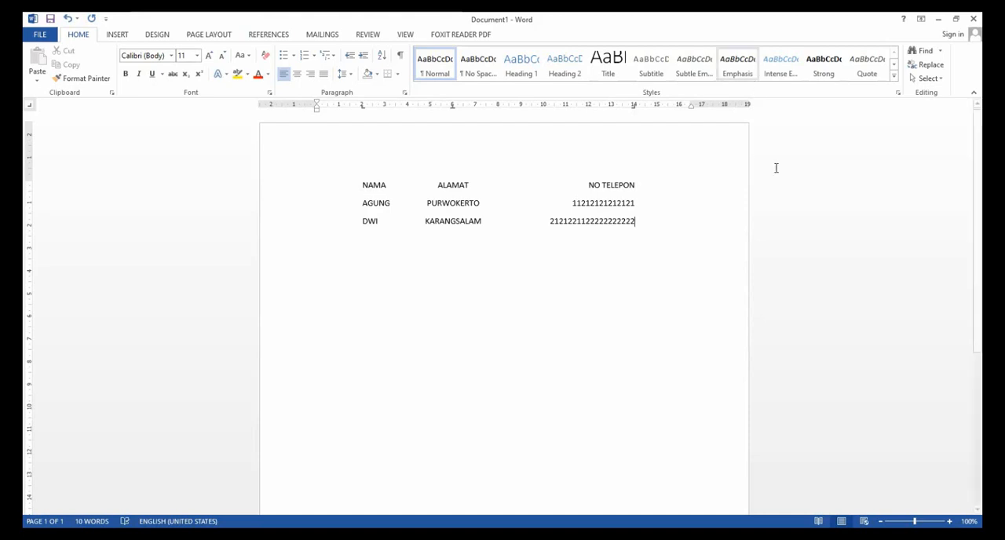
Compare the left-aligned names, centered addresses and right-aligned phone numbers with their tab stops on the ruler.
click(486, 208)
click(364, 183)
drag(362, 108, 363, 108)
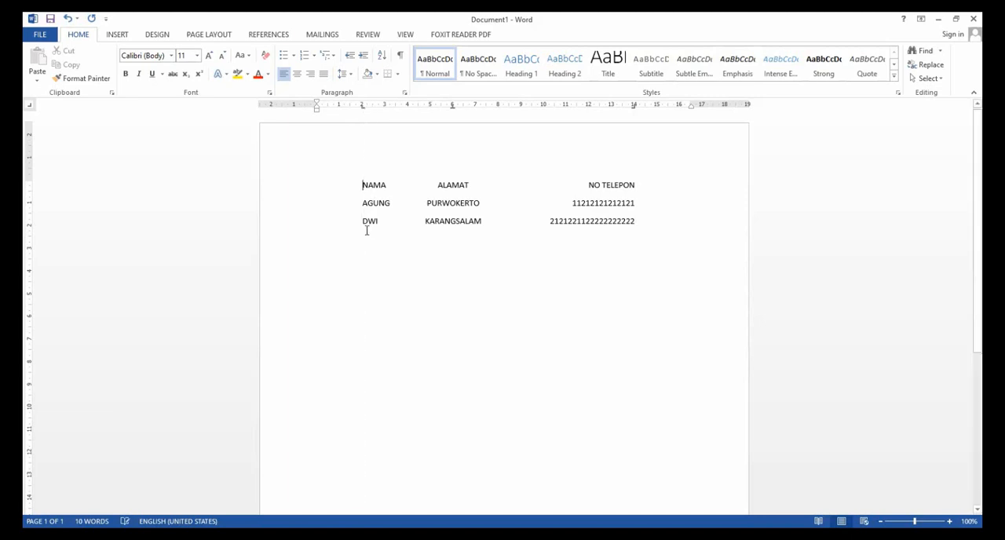
drag(361, 184, 364, 221)
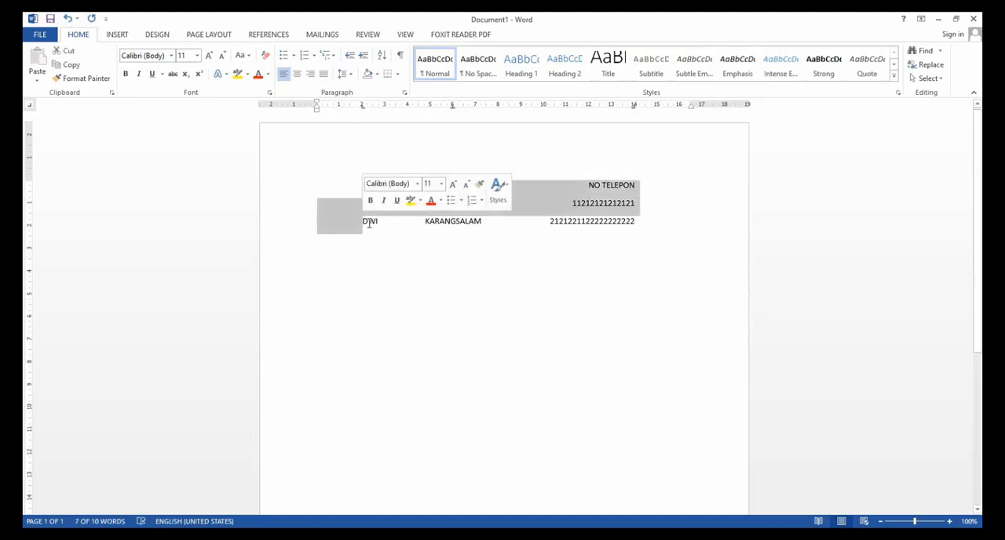
click(368, 221)
click(438, 184)
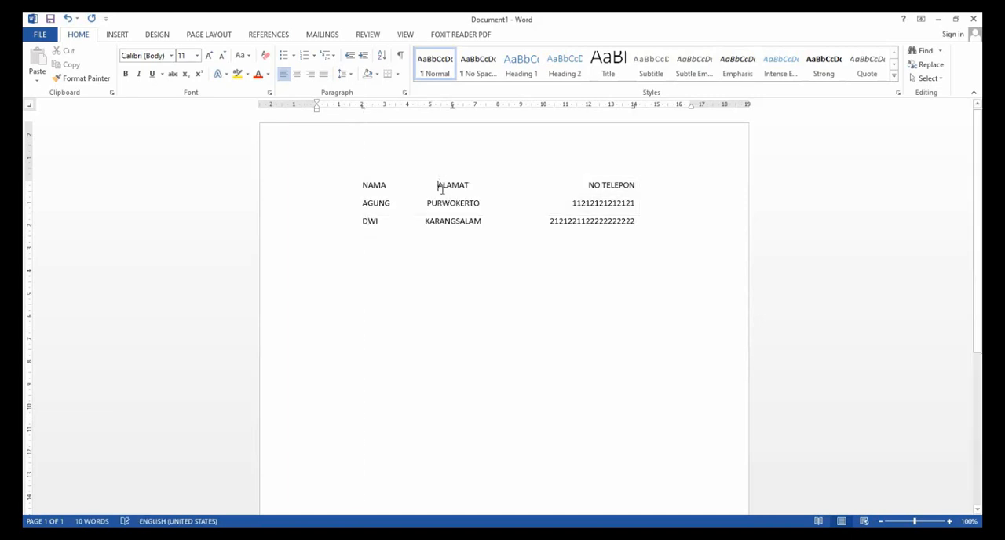
click(451, 107)
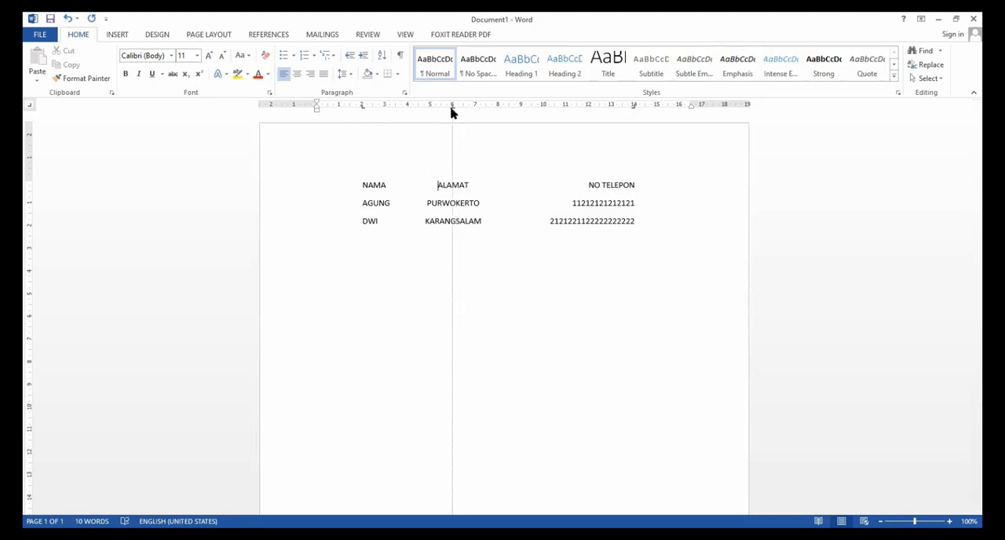
click(430, 204)
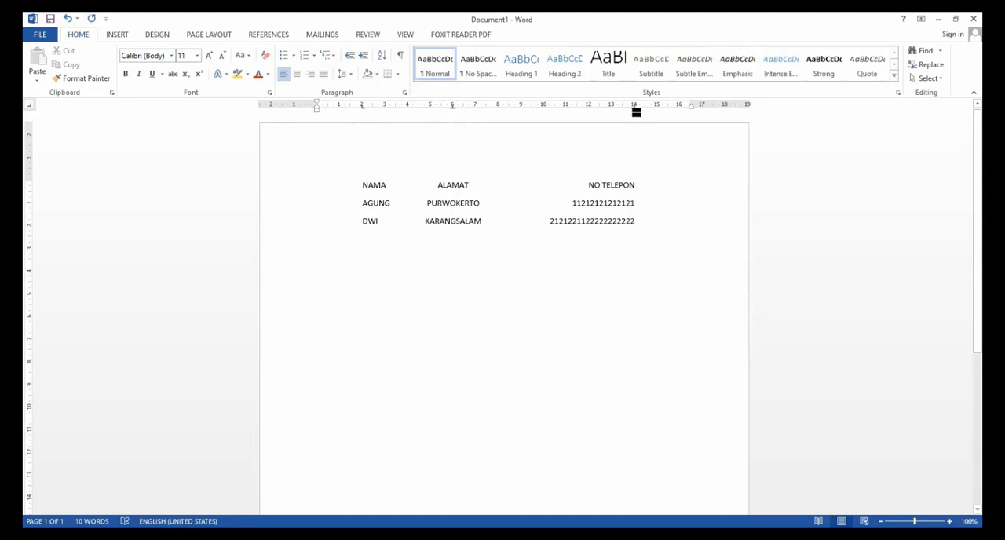
drag(634, 108, 637, 118)
drag(633, 221, 632, 182)
click(649, 228)
click(30, 108)
Compare the document in Read Mode and Web Layout, and return to Print Layout.
click(819, 521)
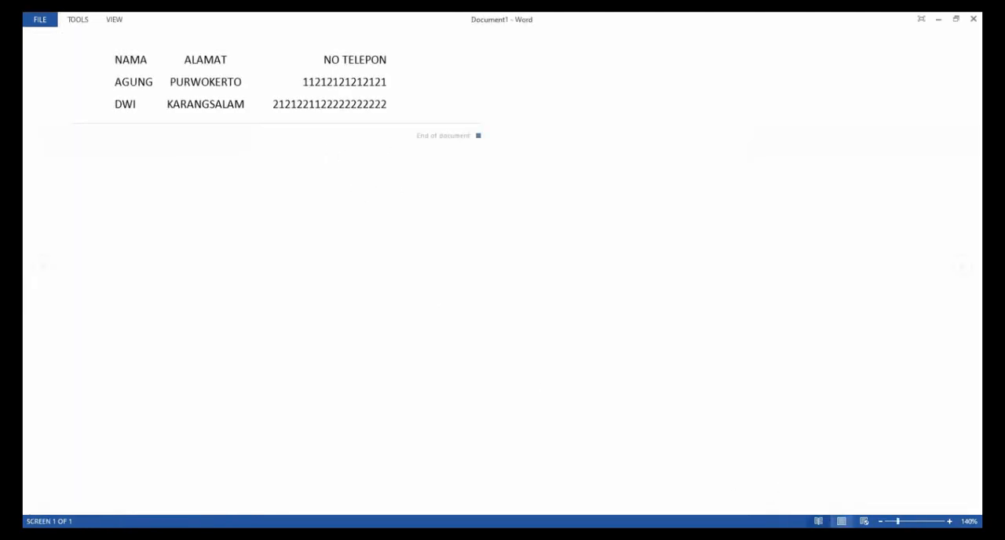
click(840, 521)
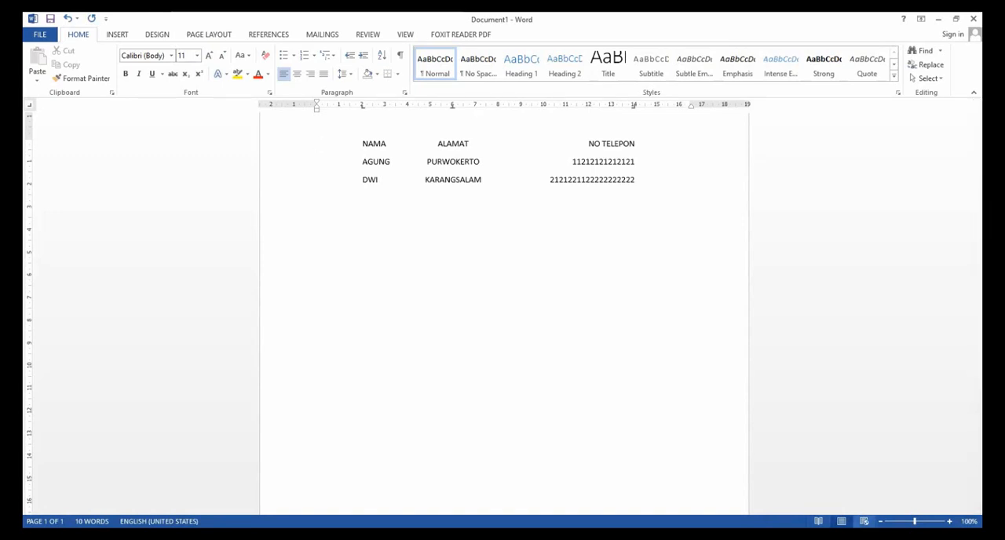
click(864, 521)
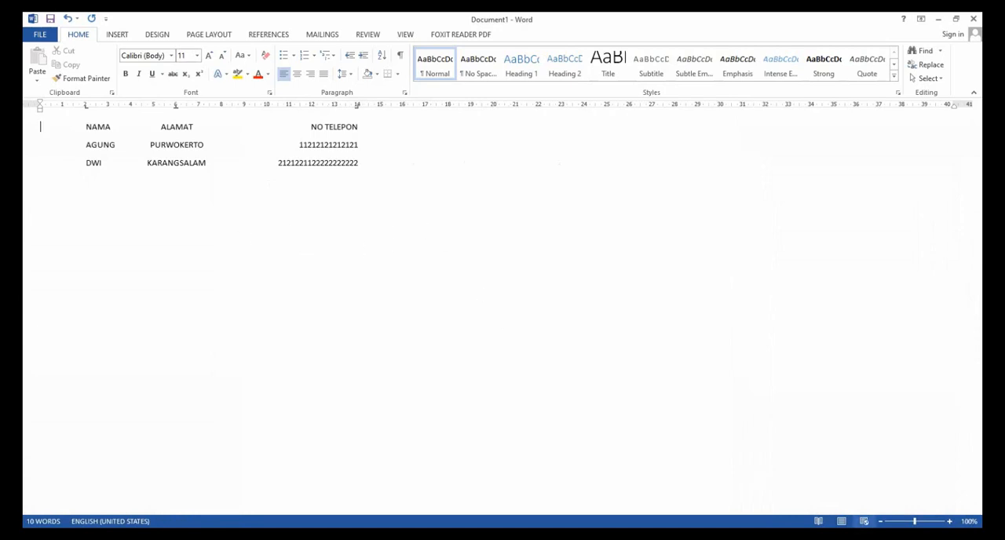
click(818, 521)
click(842, 521)
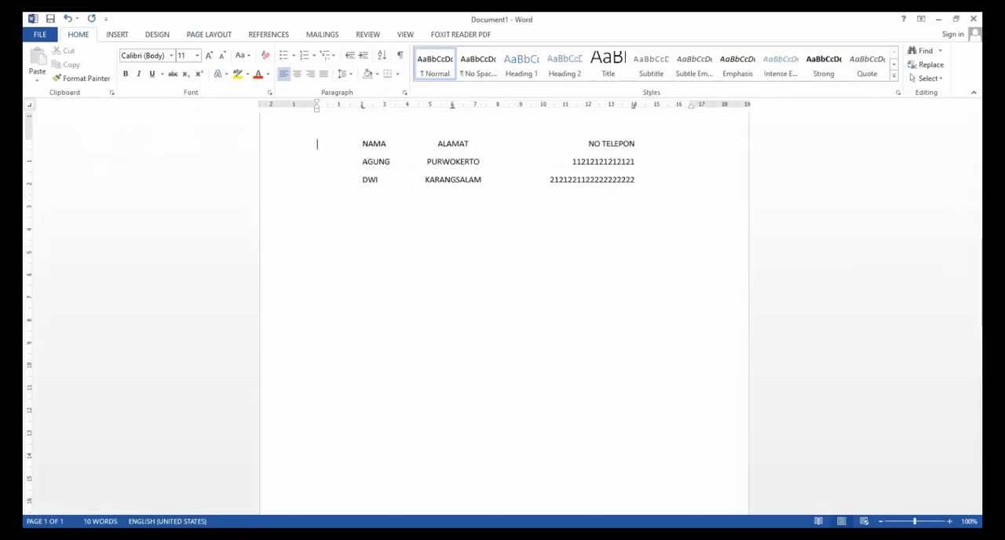
mouse_move(915, 521)
mouse_down()
mouse_move(902, 521)
mouse_move(937, 521)
mouse_move(895, 521)
mouse_move(914, 522)
mouse_up()
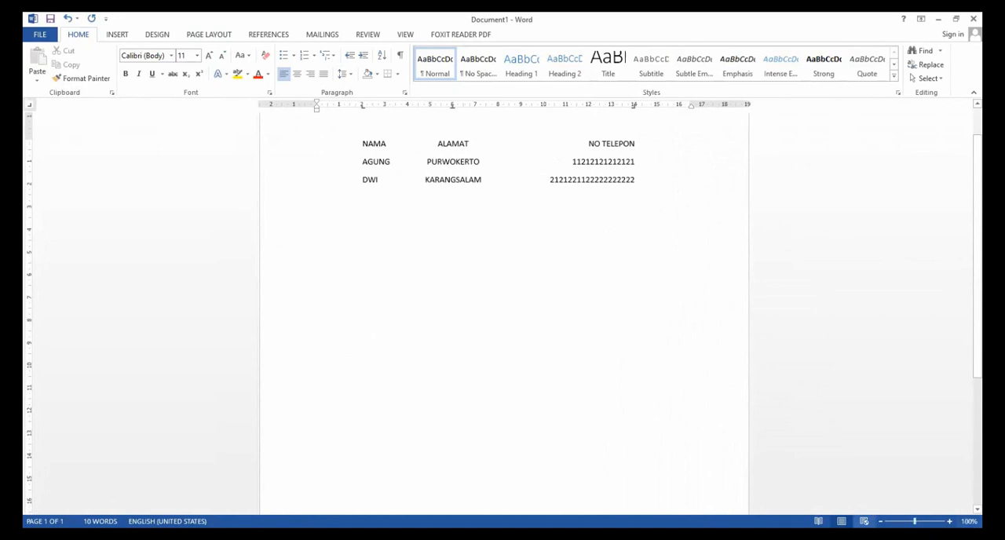
scroll(424, 260, up, 2)
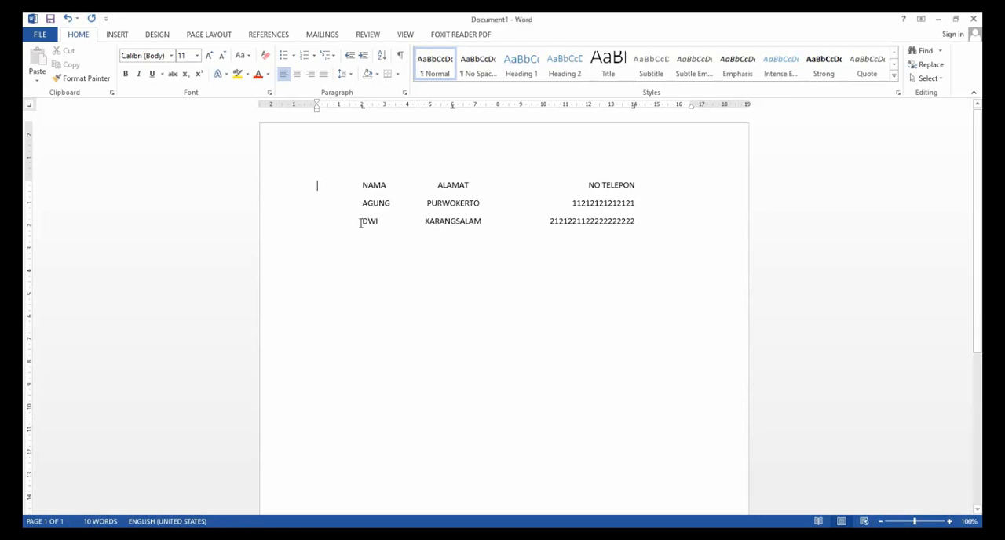
Cut the second record's name, address and phone number from the list.
drag(361, 222, 630, 228)
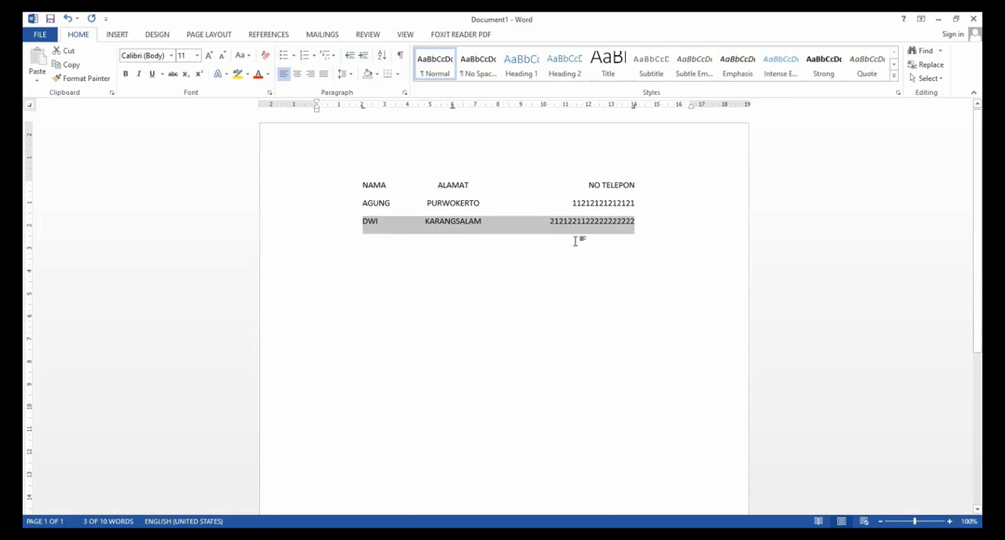
right_click(379, 221)
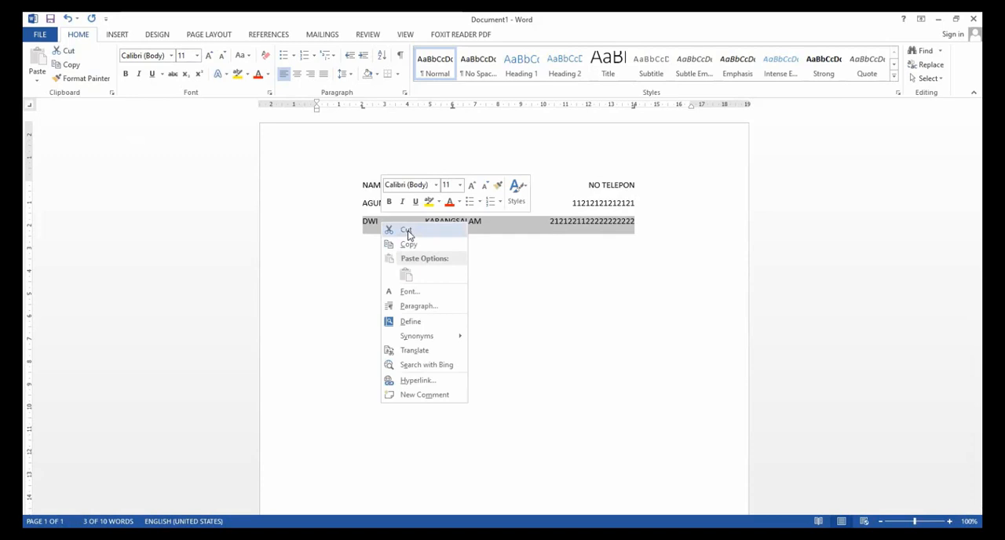
key(Escape)
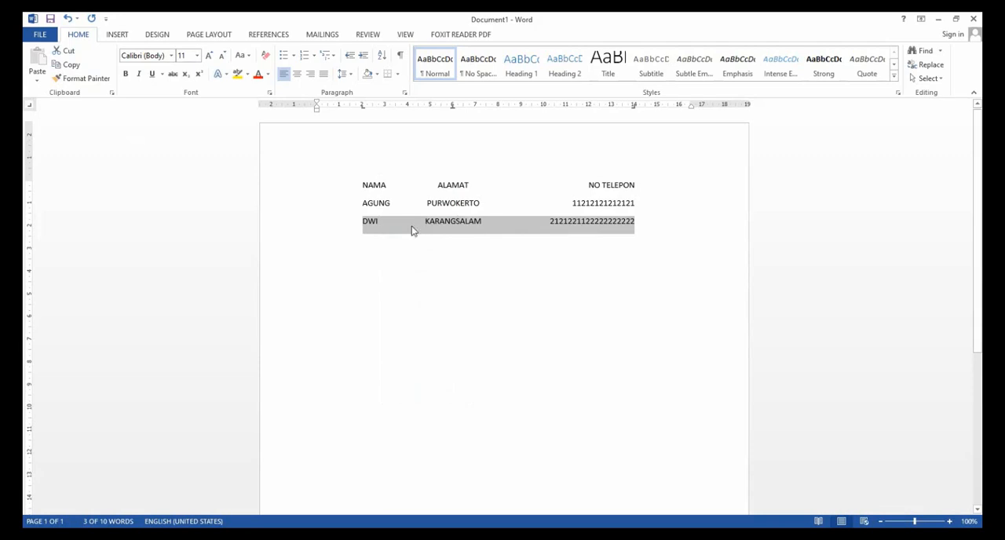
right_click(412, 230)
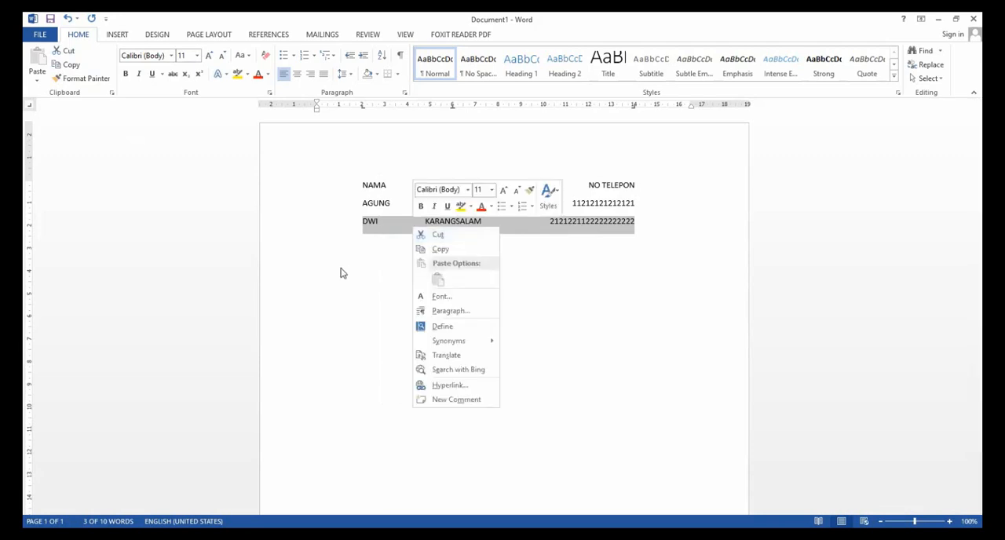
key(Escape)
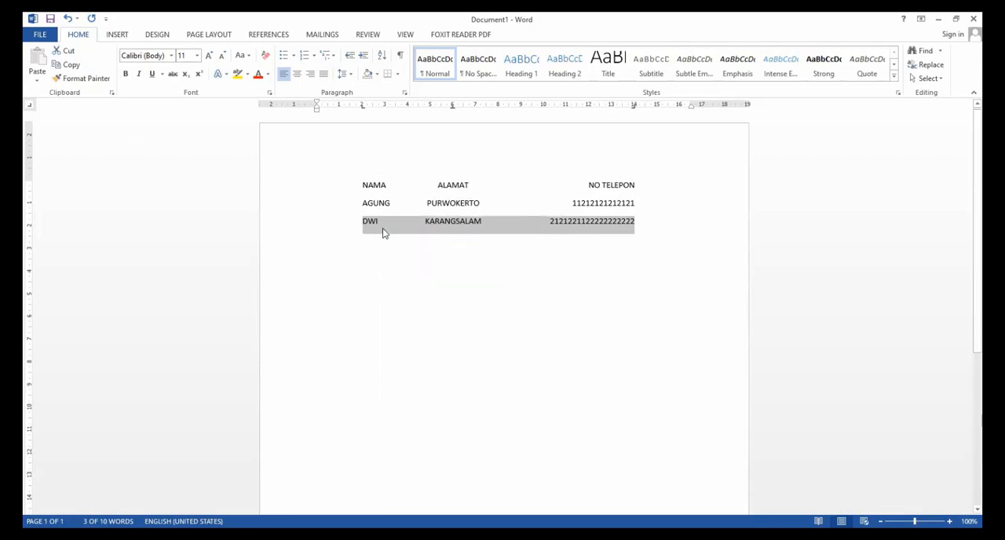
click(68, 52)
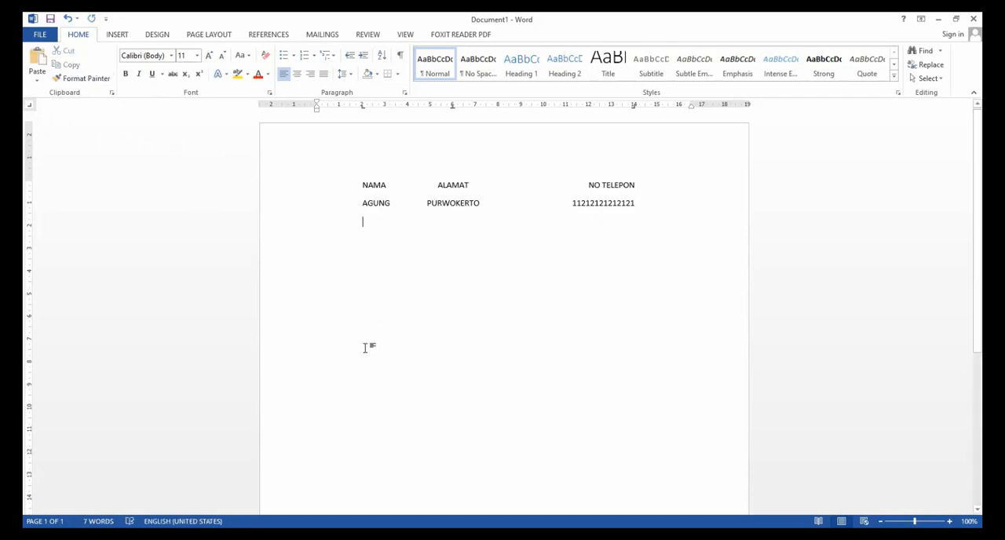
Add a run of empty lines below the remaining record.
key(Return)
key(Return)
key(Return)
key(Return)
key(Return)
key(Return)
key(Return)
key(Return)
key(Return)
key(Return)
key(Return)
key(Return)
key(Return)
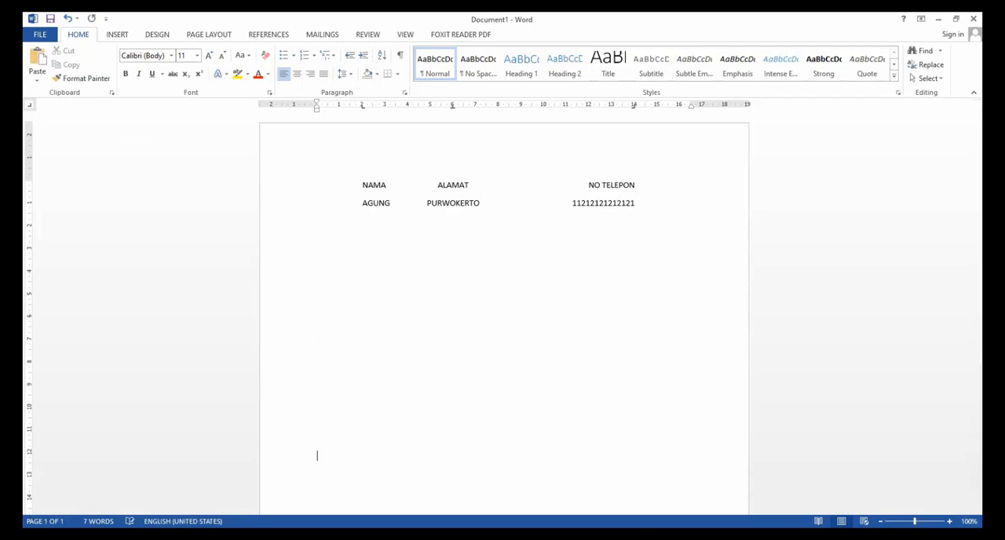
scroll(348, 418, down, 1)
scroll(338, 398, up, 1)
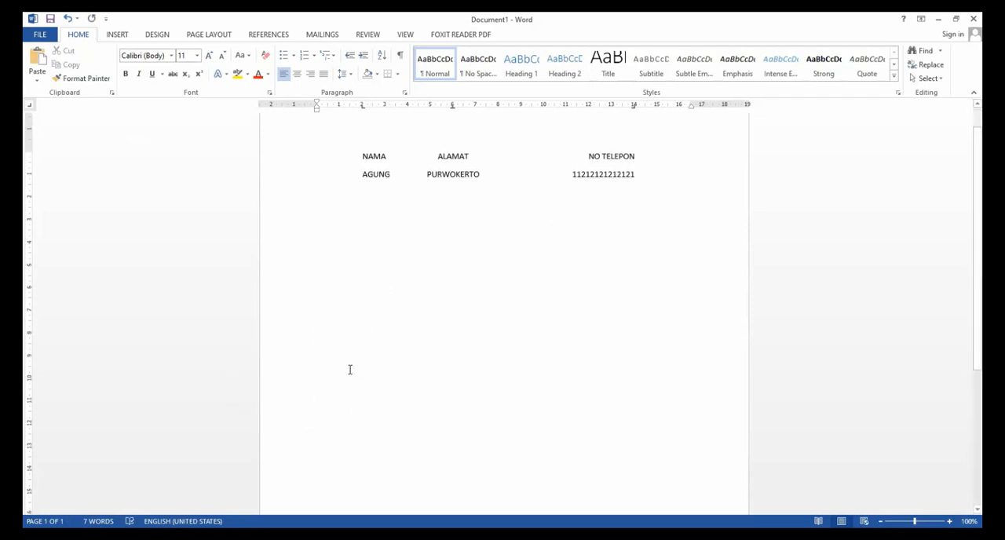
Paste the cut record lower on the page keeping its source formatting, and paste a second copy directly above it.
click(347, 359)
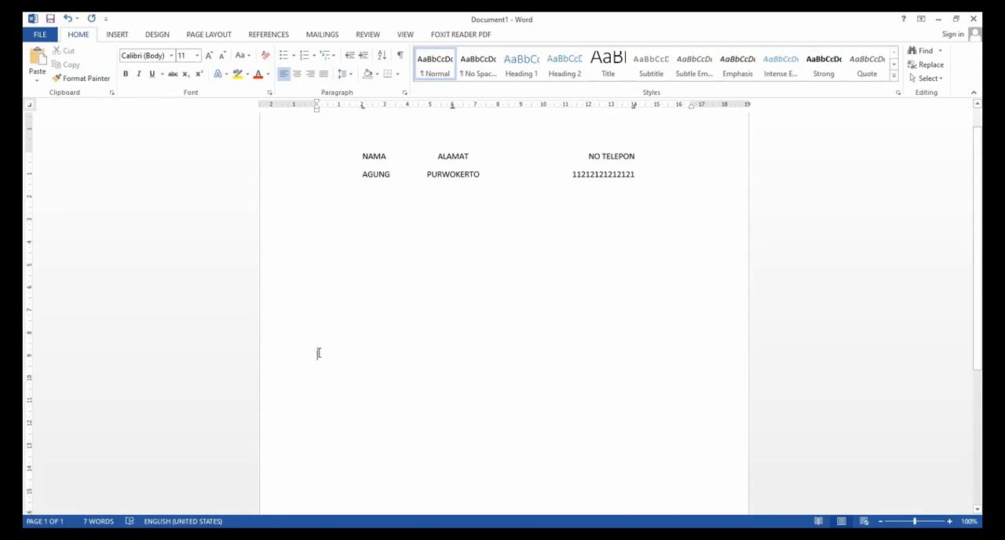
click(36, 83)
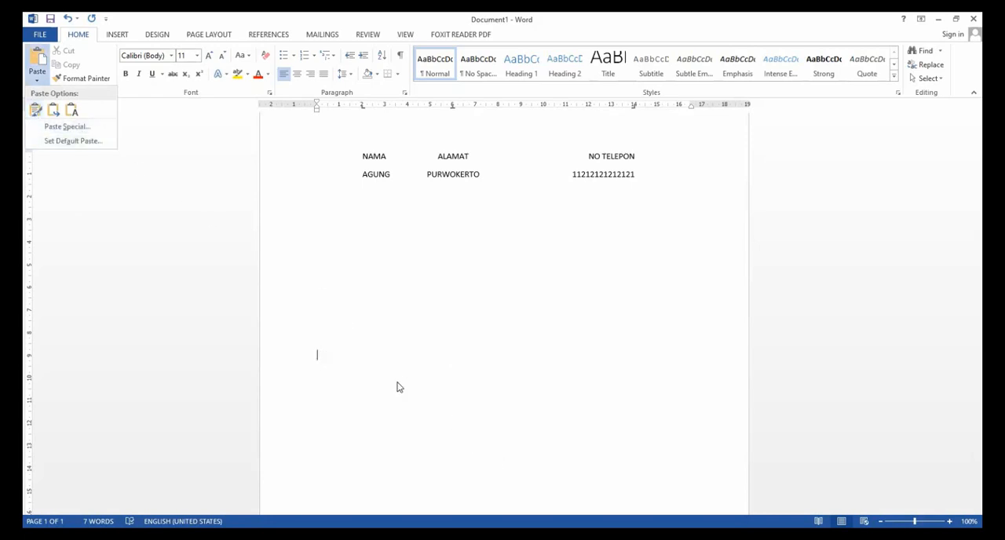
click(328, 353)
right_click(325, 352)
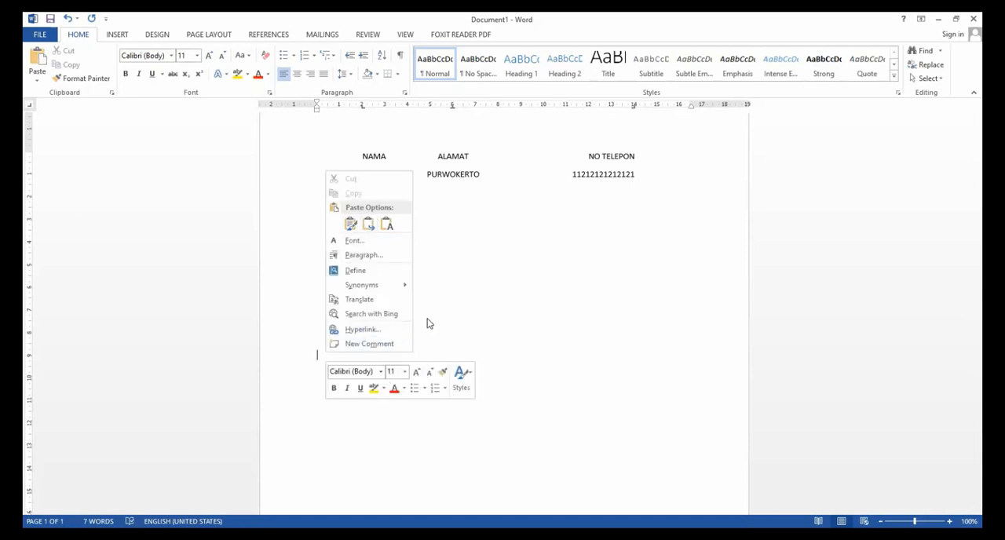
click(351, 225)
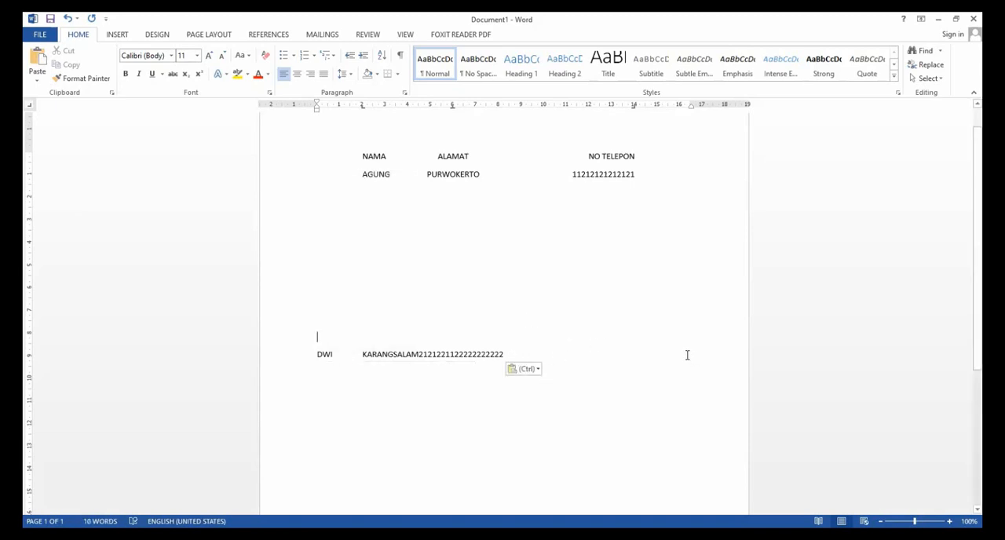
key(ctrl+v)
double_click(556, 423)
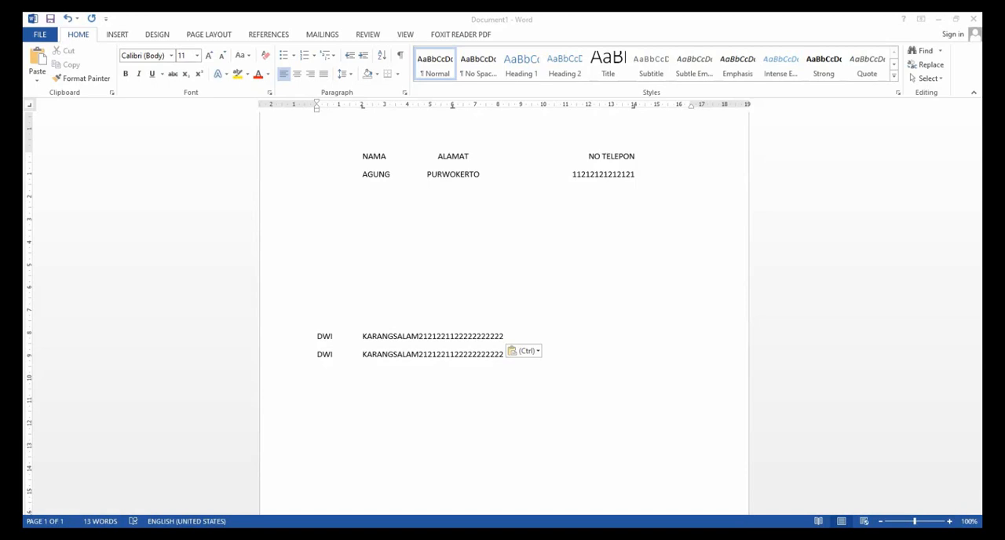
Delete the whole list and generate sample paragraphs in its place with =RAND().
drag(361, 155, 628, 401)
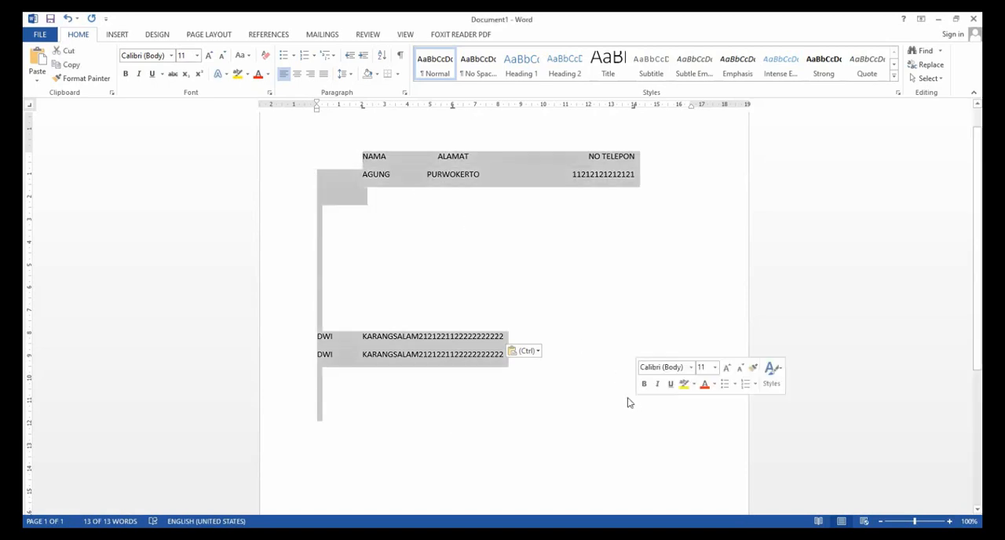
key(Delete)
text(=)
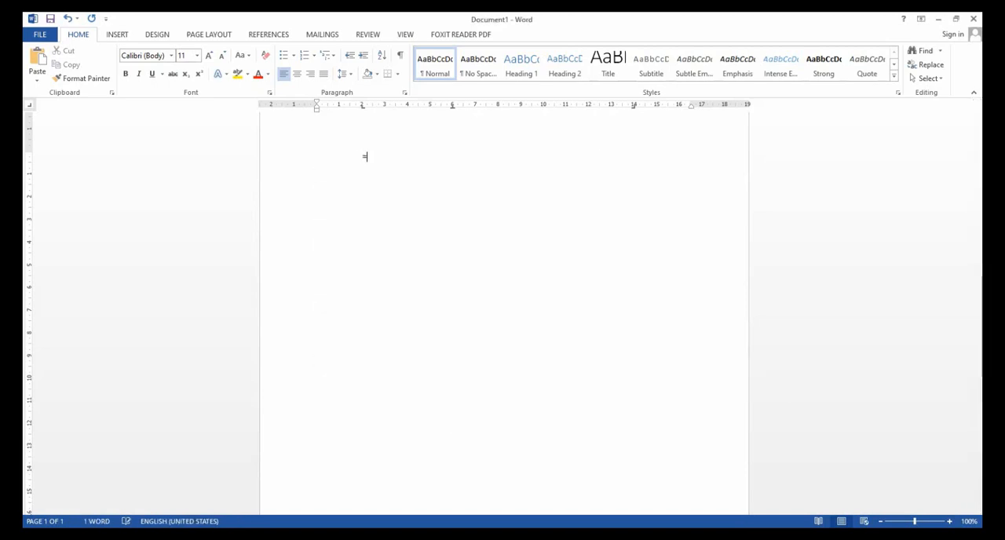
text(RAND())
key(Return)
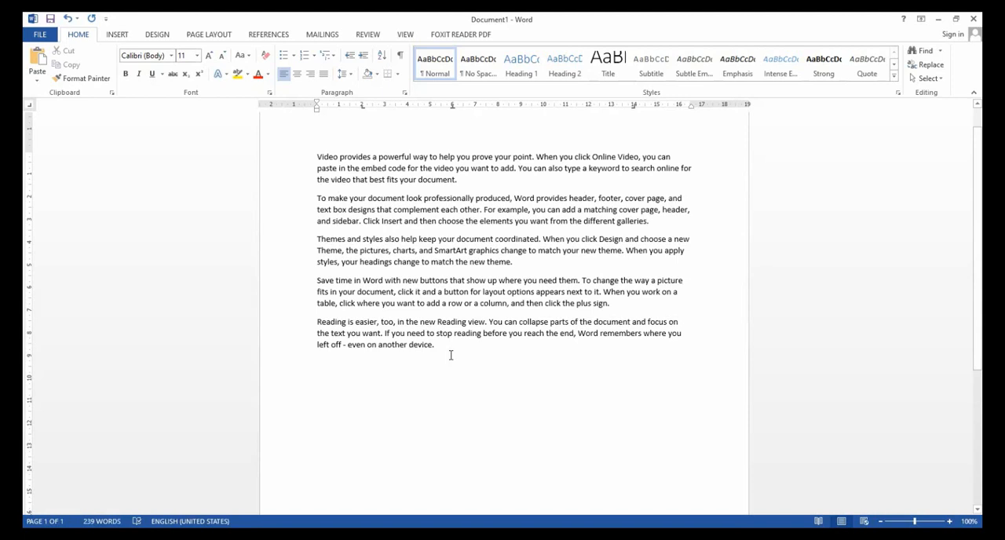
Justify all of the sample paragraphs.
drag(317, 163, 575, 374)
click(574, 374)
drag(301, 157, 733, 466)
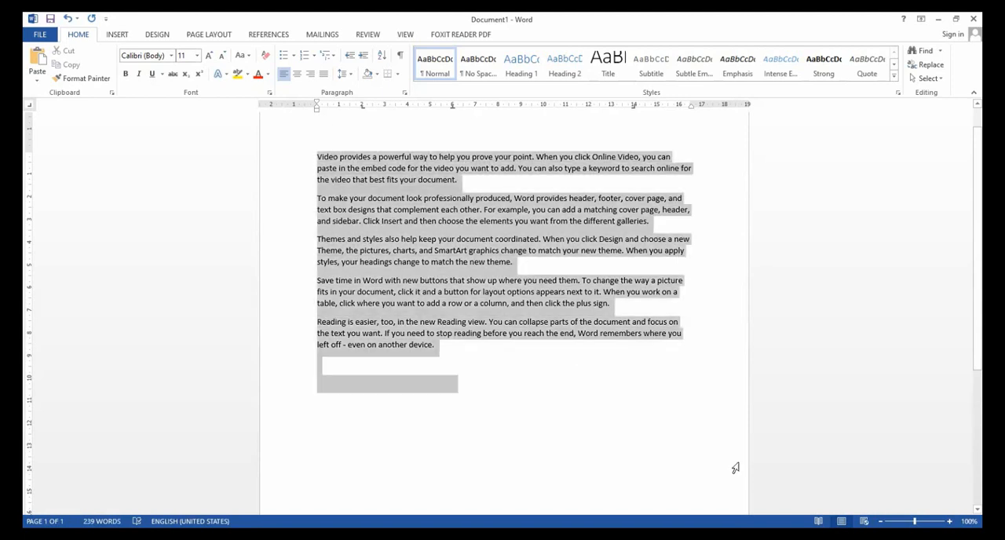
click(324, 73)
scroll(499, 208, up, 1)
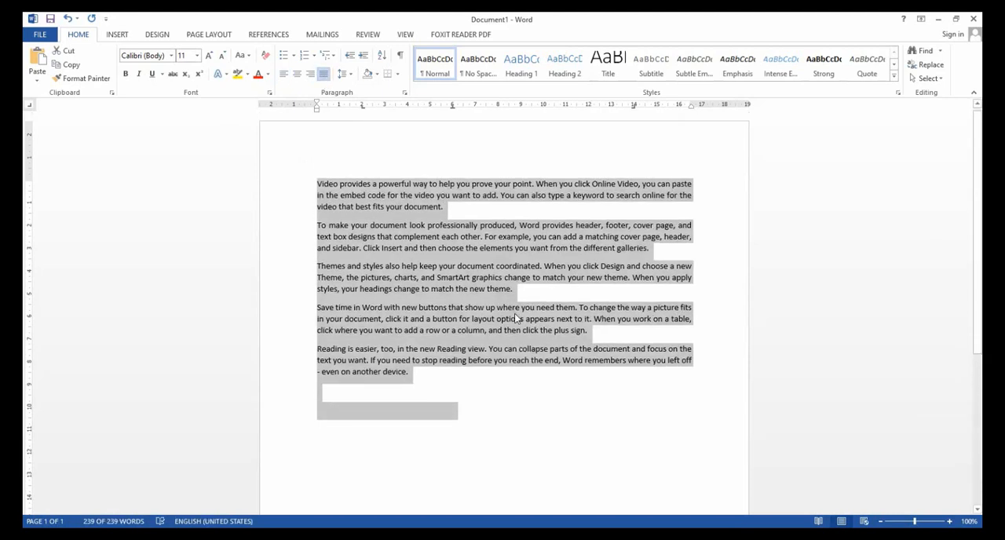
Select the entire first paragraph twice, clearing the selection each time.
click(499, 197)
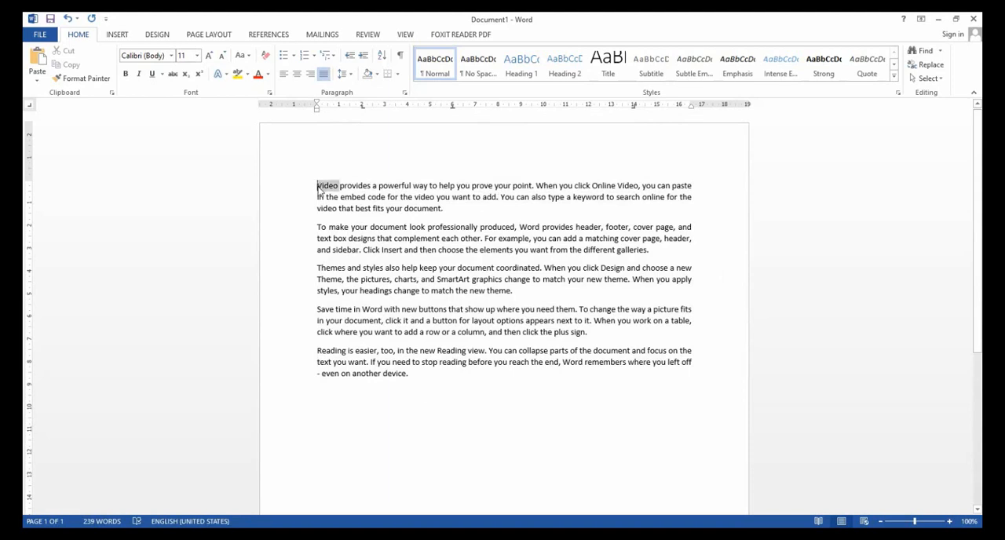
triple_click(317, 187)
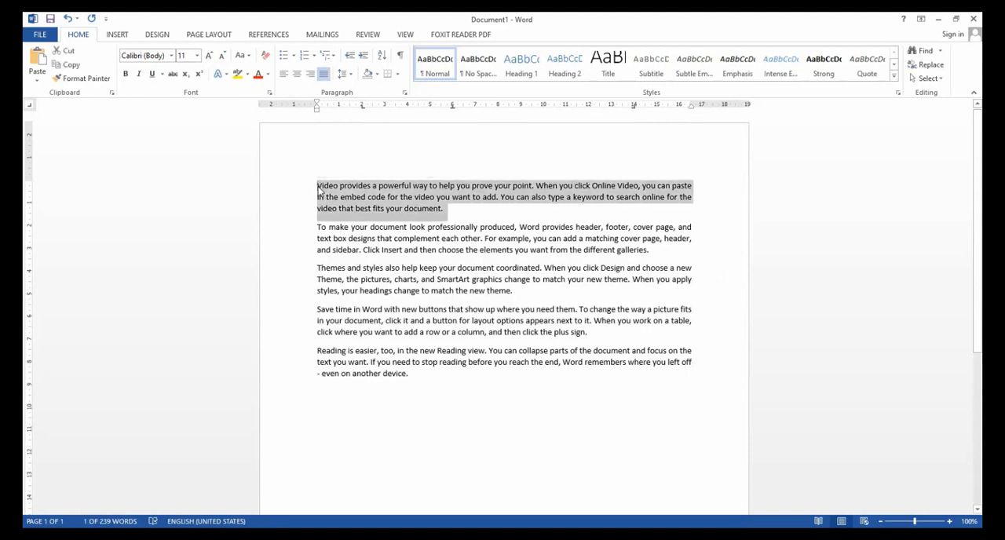
click(461, 210)
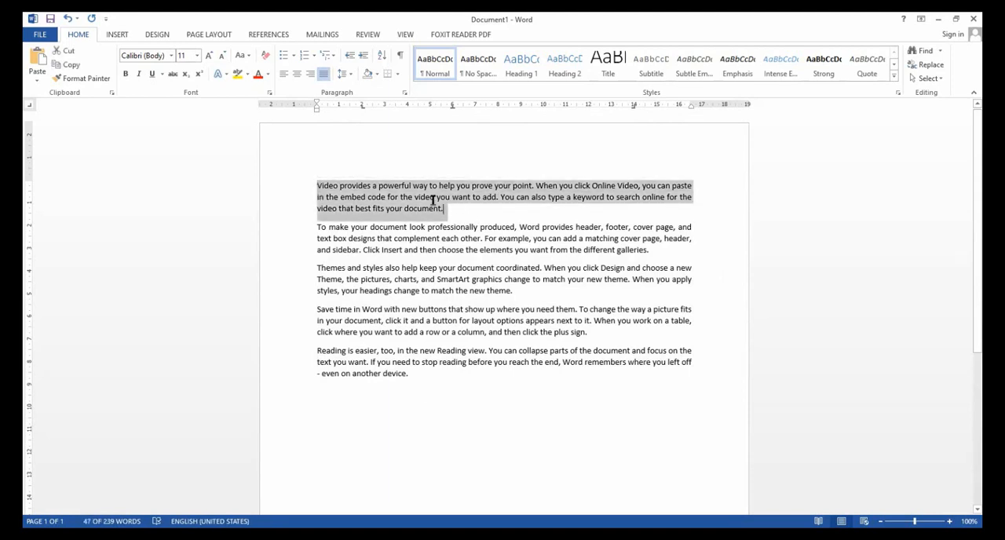
triple_click(319, 187)
click(448, 212)
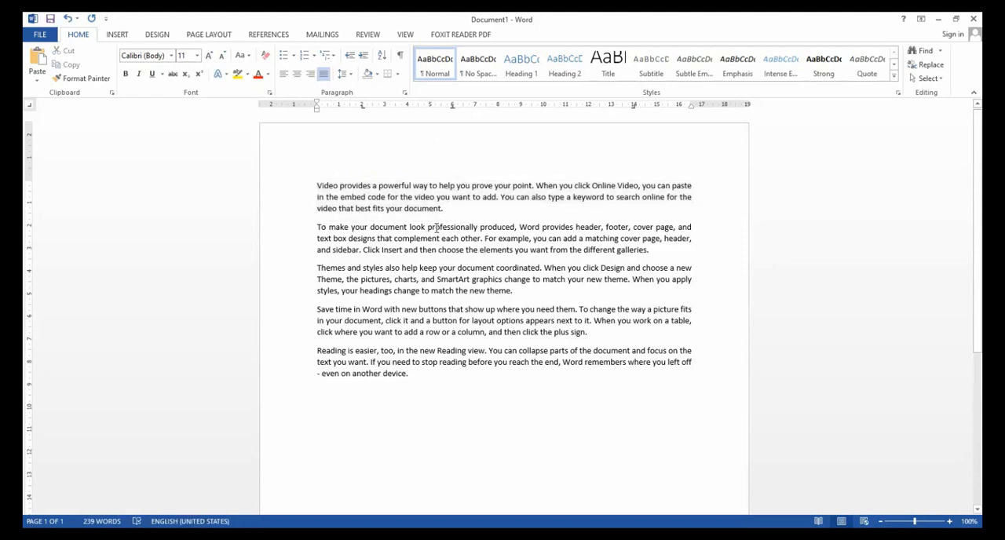
Practise selecting words in the second paragraph's first line, including "professionally", "produced" and "To", and clear the selection.
double_click(455, 227)
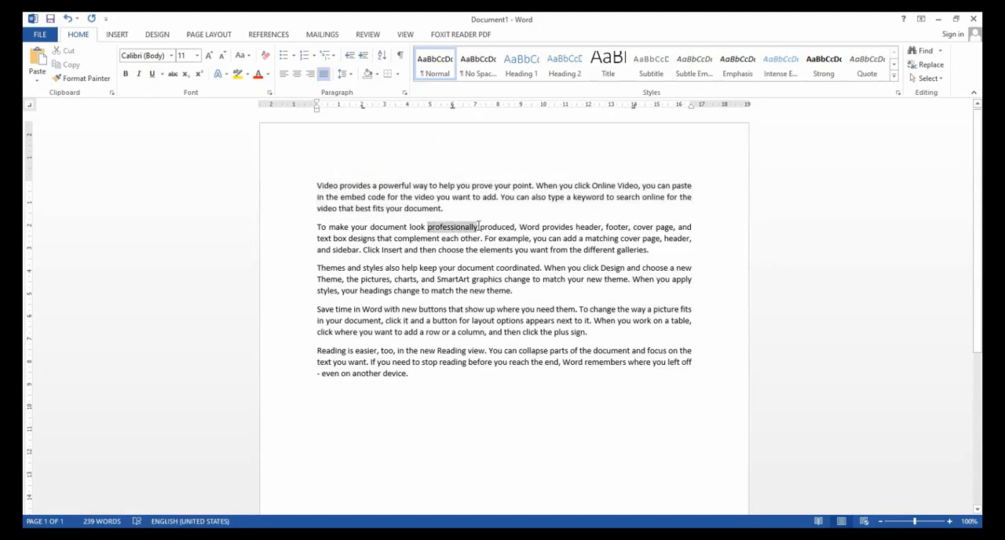
click(481, 227)
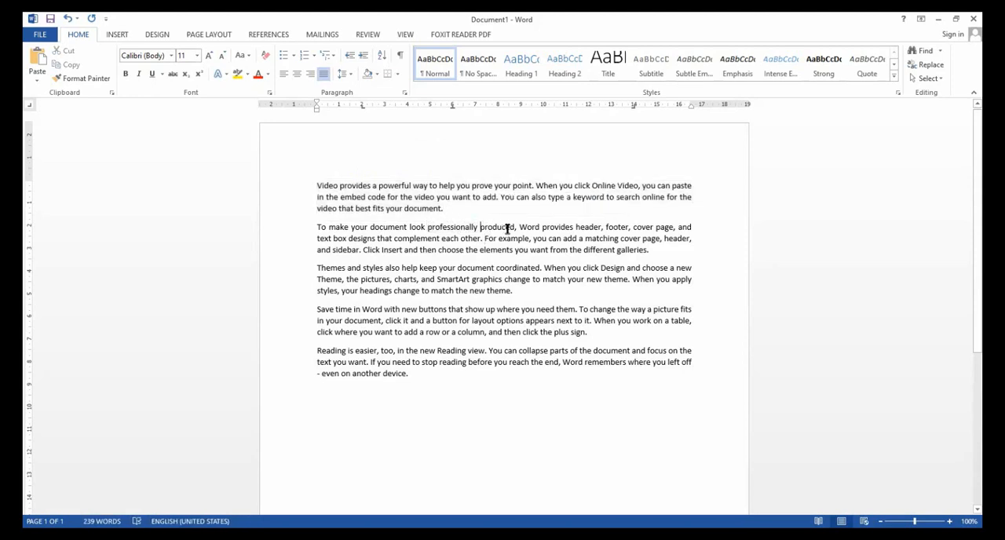
drag(514, 227, 428, 227)
click(480, 227)
double_click(481, 227)
double_click(322, 227)
click(360, 227)
click(393, 238)
Select the single words "prove" and "Video" in the first paragraph, and expand the selection to the whole paragraph.
double_click(480, 185)
click(403, 190)
double_click(327, 186)
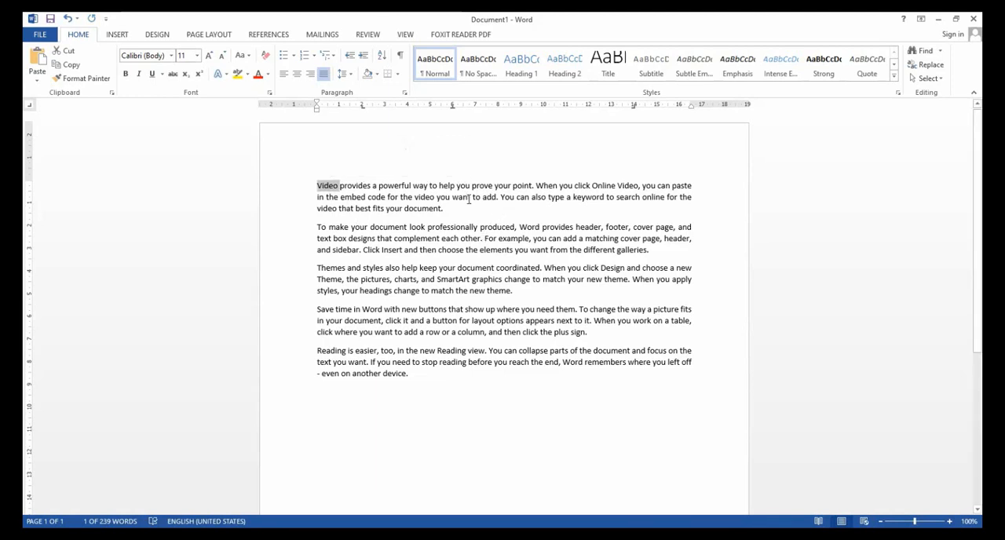
triple_click(326, 188)
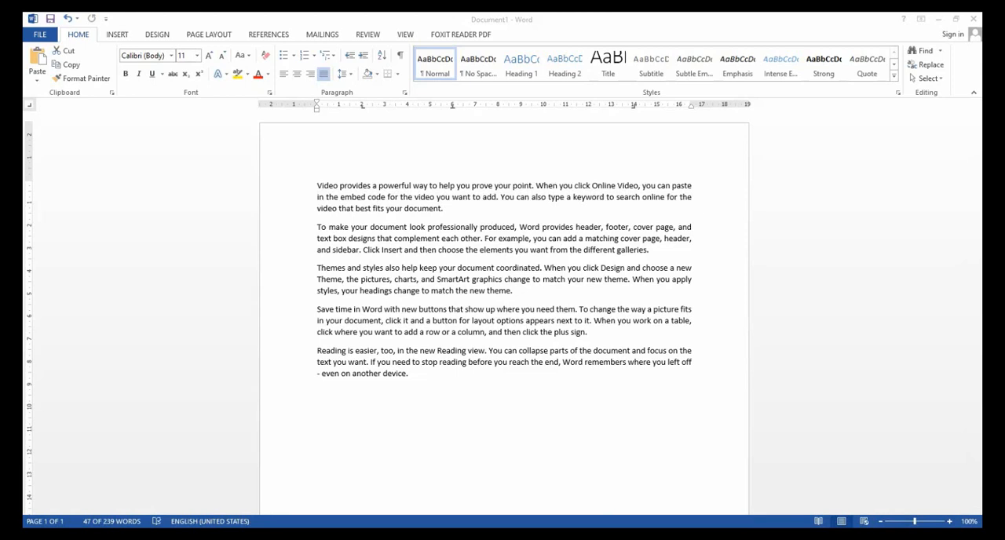
Extend and shrink a line-by-line selection from the start of the second paragraph, finishing with paragraphs two to four selected, and clear it.
click(319, 227)
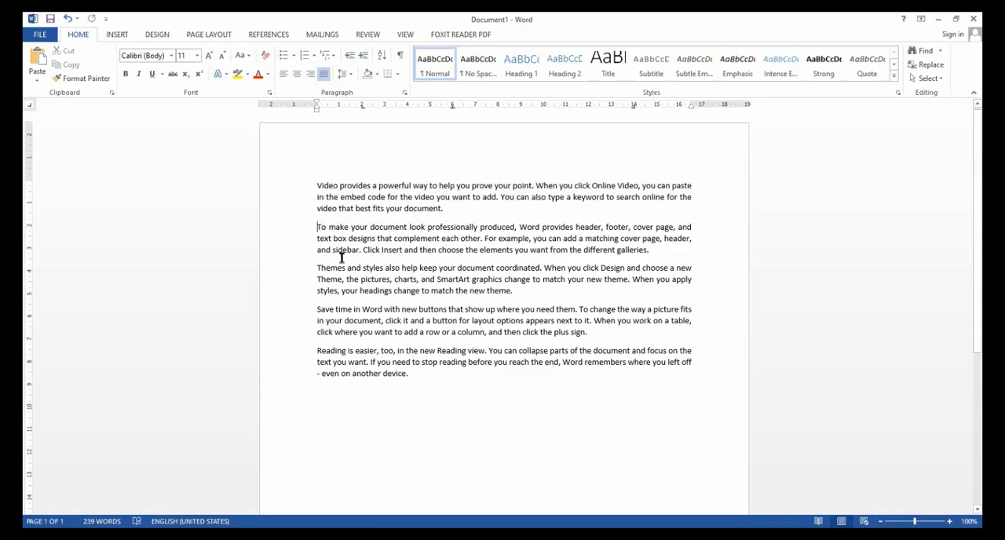
key(shift+Down)
key(shift+Down)
key(shift+Down)
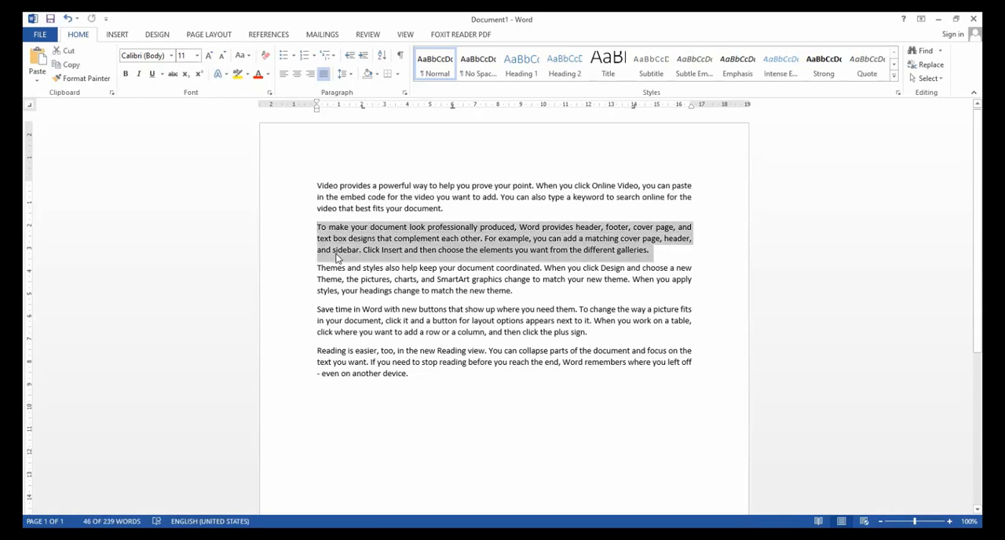
key(shift+Down)
key(shift+Down)
key(shift+Down)
key(shift+Down)
key(shift+Down)
key(shift+Down)
key(shift+Down)
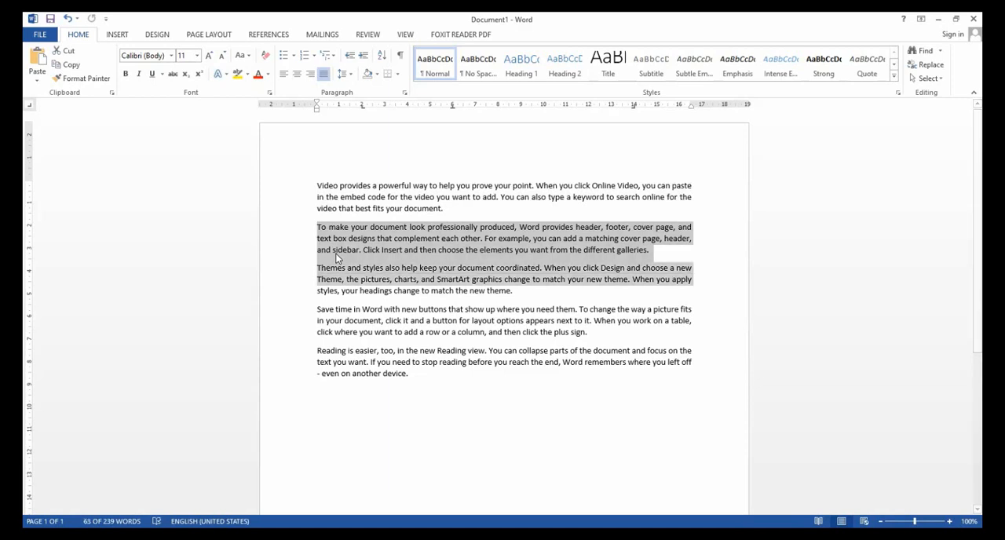
key(shift+Down)
key(shift+Down)
key(shift+Up)
key(shift+Up)
key(shift+Up)
key(shift+Up)
key(shift+Up)
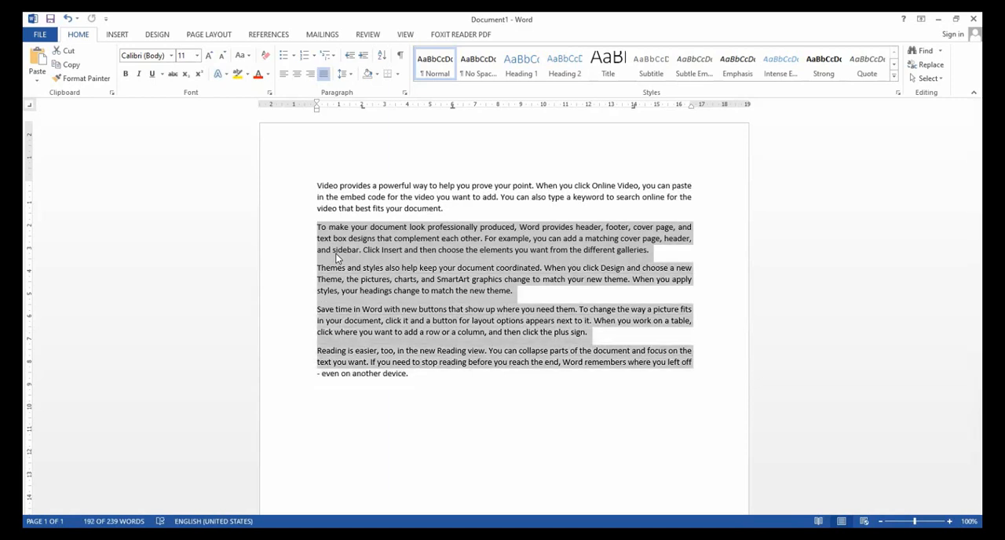
key(shift+Up)
key(shift+Up)
key(shift+Up)
key(shift+Up)
key(shift+Up)
key(shift+Up)
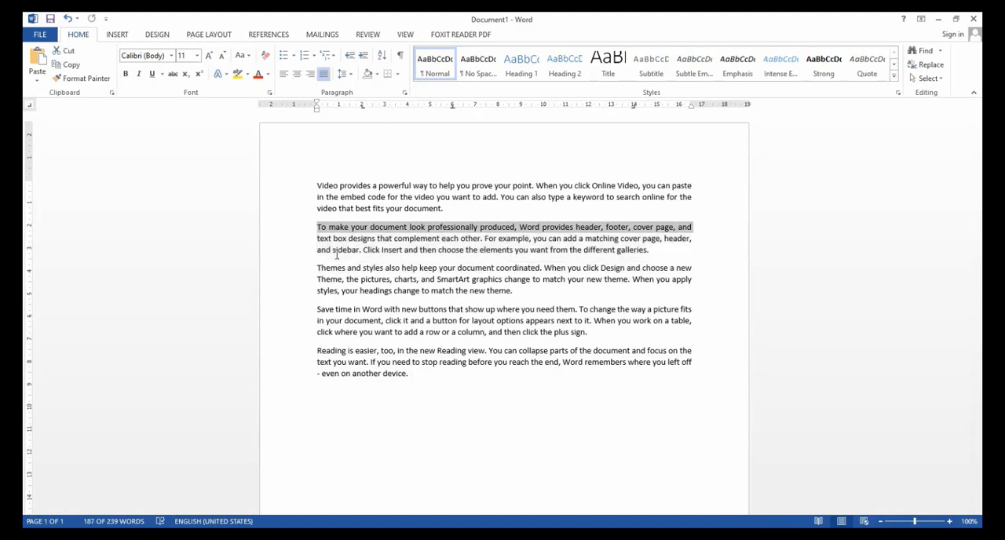
key(shift+Down)
key(shift+Down)
key(shift+Down)
key(shift+Down)
key(shift+Down)
key(shift+Down)
key(shift+Down)
key(shift+Down)
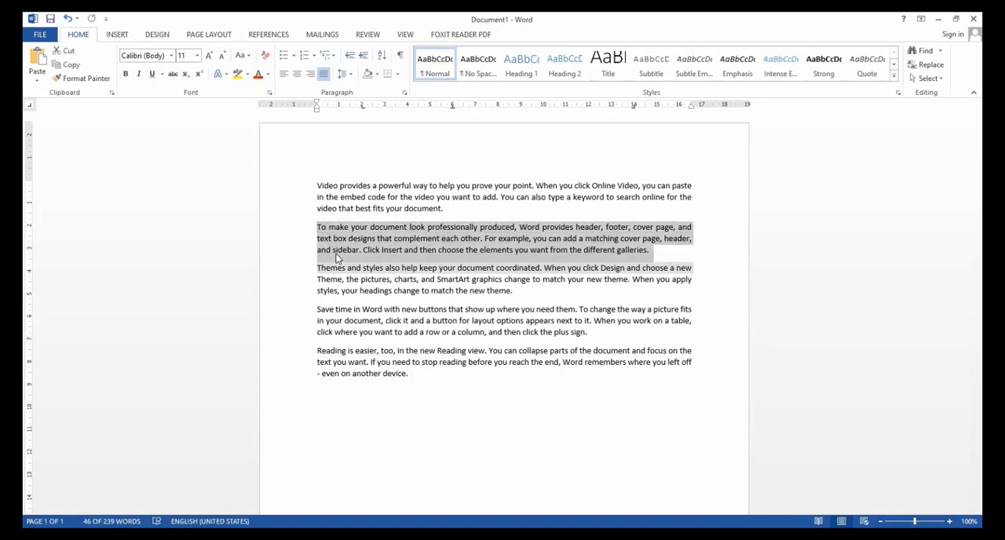
key(shift+Down)
key(shift+Down)
key(shift+Down)
key(shift+Down)
key(shift+Up)
key(shift+Up)
key(shift+Up)
key(shift+Up)
key(shift+Up)
key(shift+Up)
key(shift+Up)
key(shift+Up)
key(shift+Up)
key(shift+Up)
key(shift+Up)
key(shift+Up)
key(shift+Up)
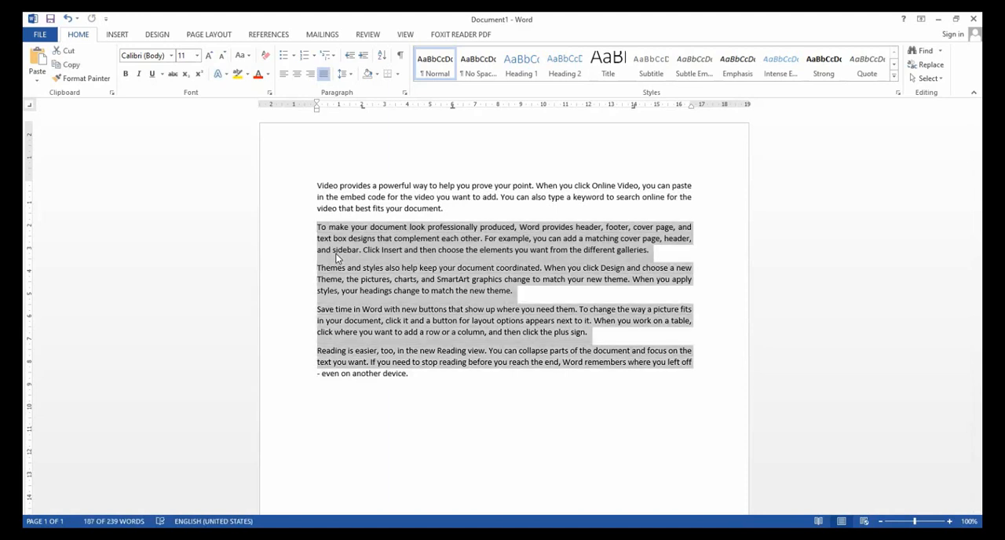
key(shift+Up)
key(shift+Up)
key(shift+Down)
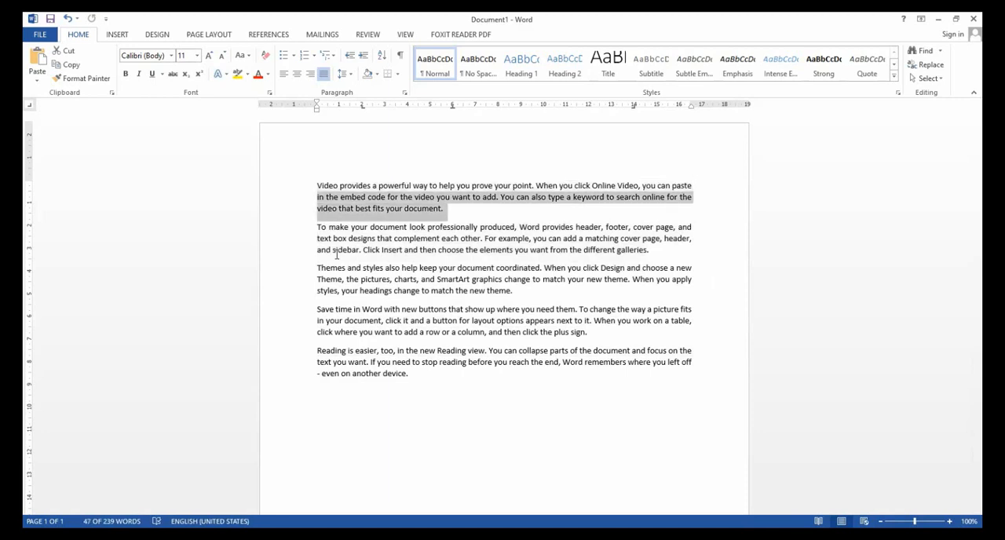
key(shift+Down)
key(shift+Down)
key(shift+Down)
key(shift+Down)
key(shift+Down)
key(shift+Down)
key(shift+Down)
key(shift+Down)
key(shift+Up)
key(shift+Up)
key(shift+Up)
key(shift+Up)
key(shift+Up)
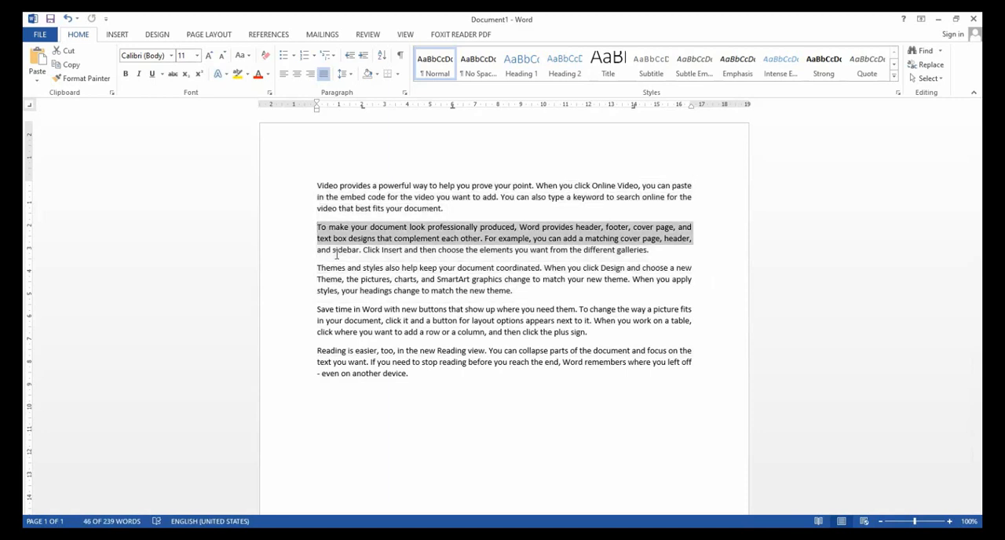
key(shift+Down)
key(shift+Down)
key(shift+Down)
key(shift+Down)
key(shift+Down)
key(shift+Down)
key(shift+Down)
key(shift+Down)
key(shift+Down)
key(shift+Down)
key(shift+Down)
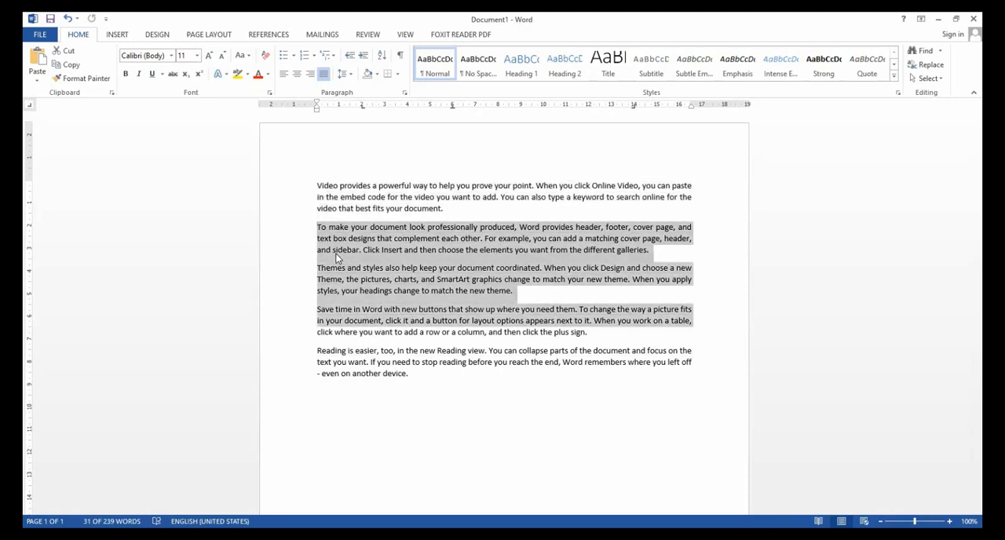
key(shift+Up)
key(shift+Up)
key(shift+Up)
key(shift+Up)
key(shift+Up)
key(shift+Up)
key(shift+Up)
key(shift+Up)
key(shift+Up)
key(shift+Up)
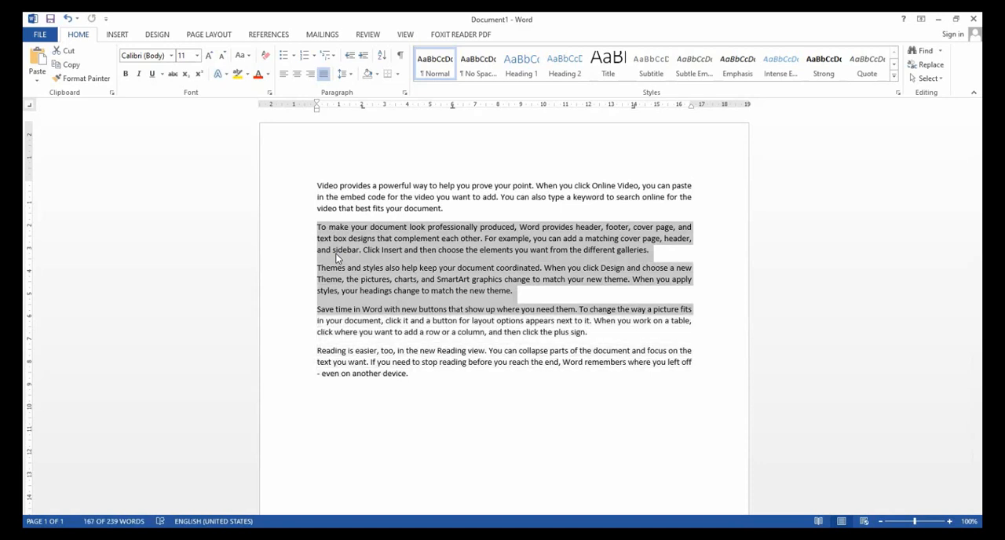
key(shift+Up)
key(shift+Up)
key(shift+Up)
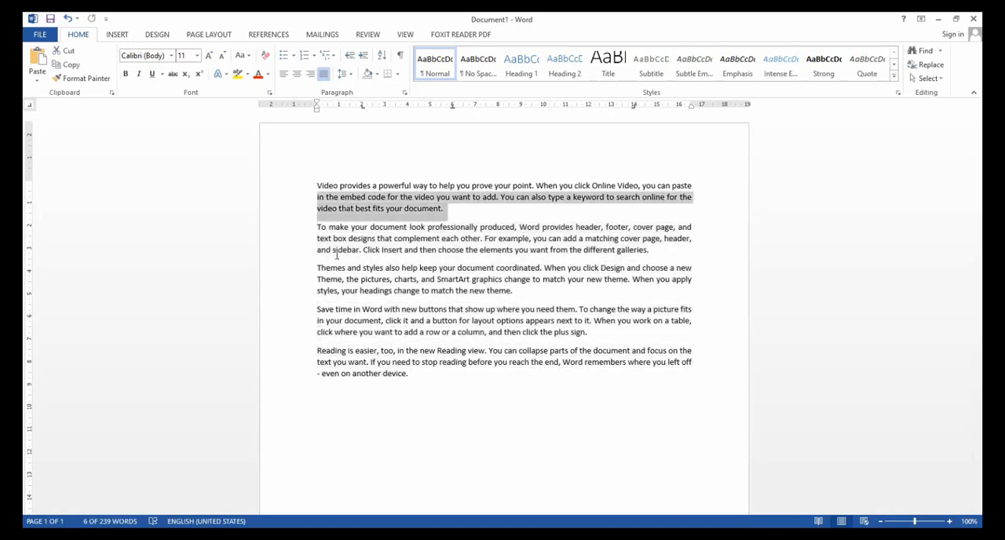
key(shift+Down)
key(shift+Down)
key(shift+Down)
key(shift+Down)
key(shift+Down)
key(shift+Down)
key(shift+Down)
key(shift+Down)
key(shift+Down)
key(shift+Down)
key(shift+Down)
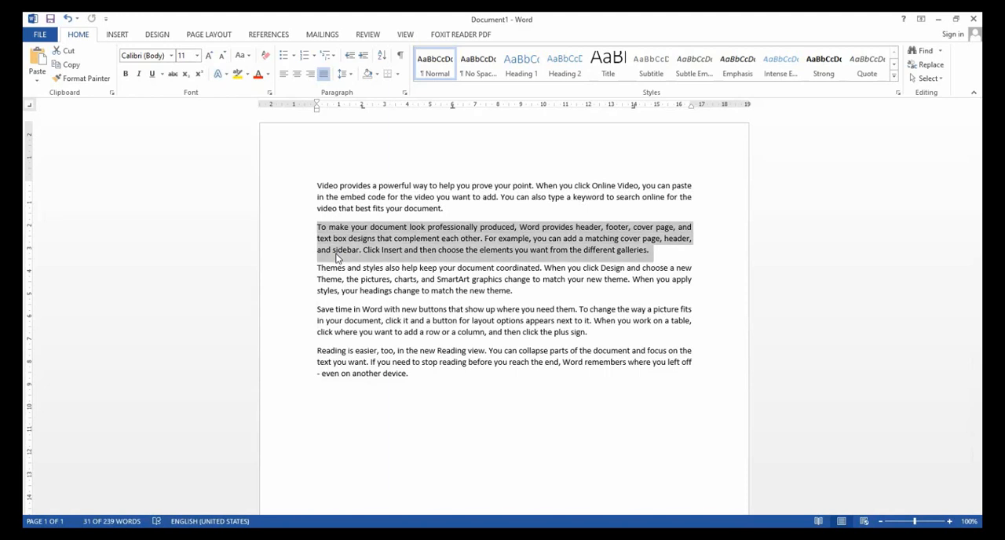
key(shift+Down)
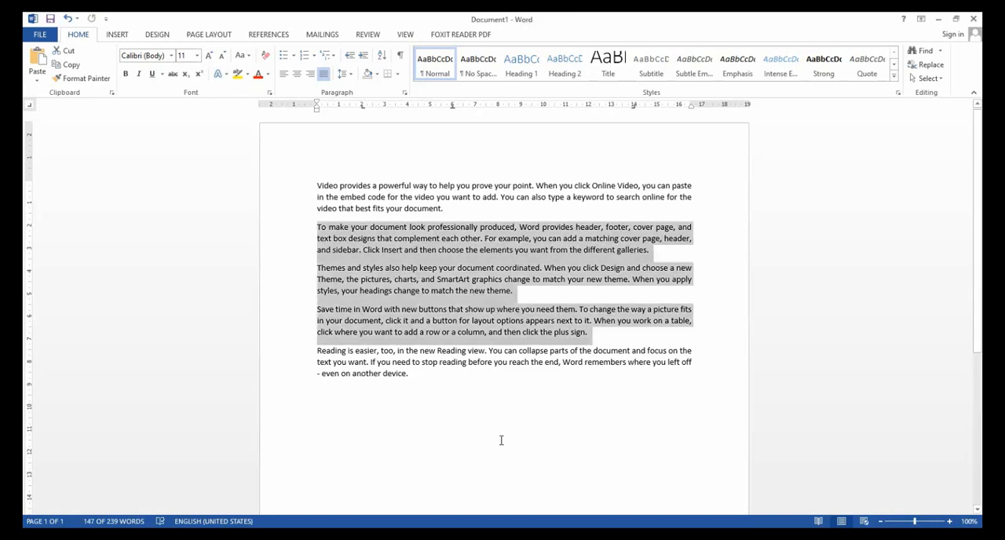
click(508, 408)
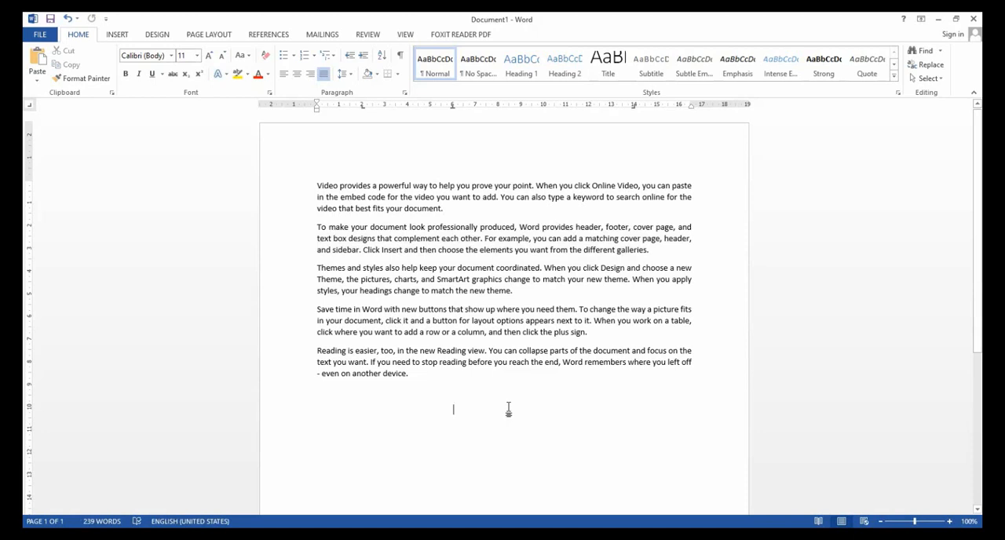
Select the whole document, clear the selection, and select all the text again from the first word to the end before deselecting it.
key(ctrl+a)
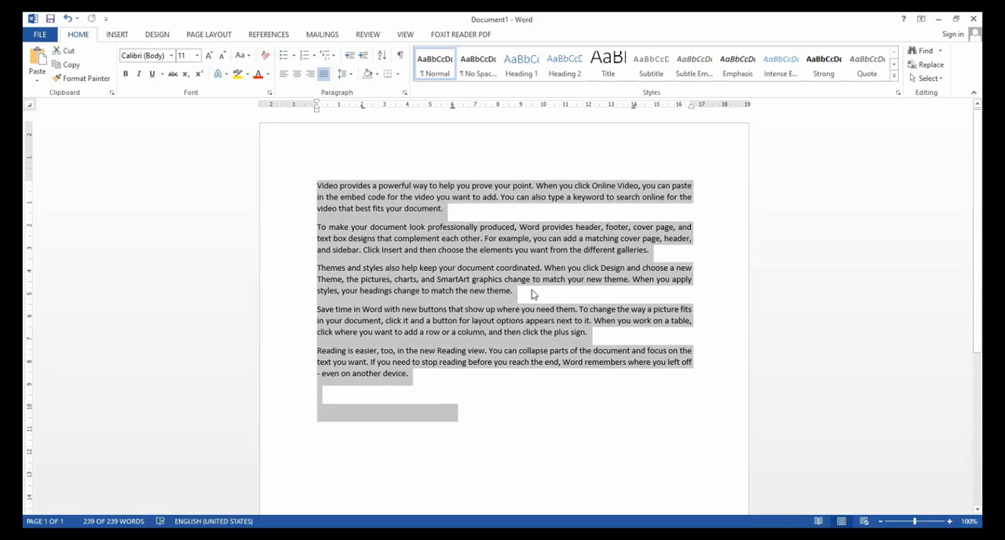
click(505, 399)
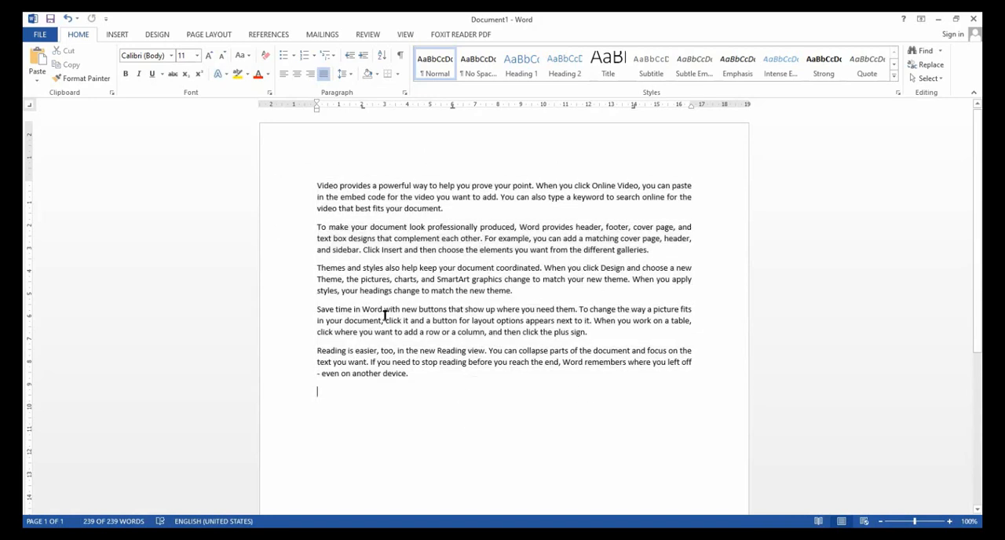
click(318, 186)
click(475, 417)
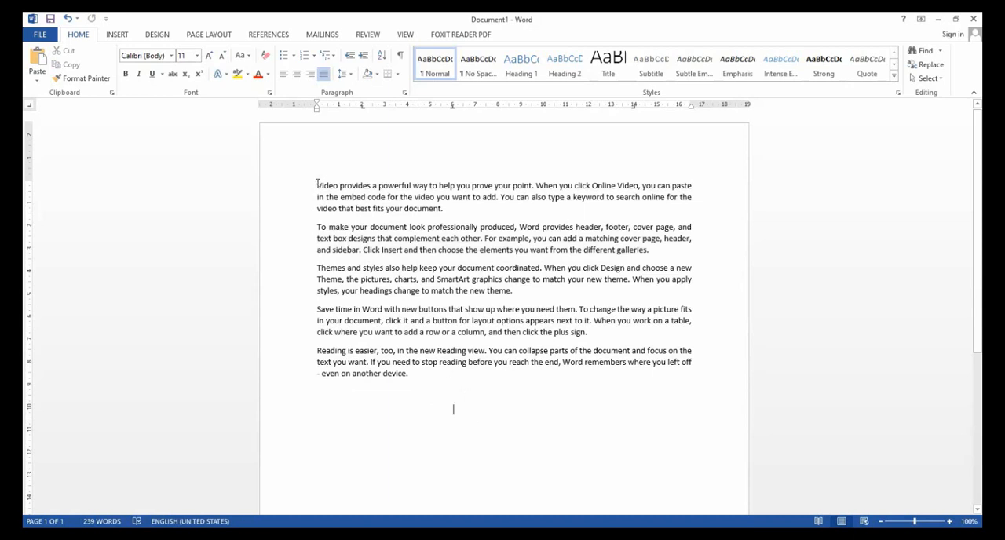
drag(318, 186, 545, 421)
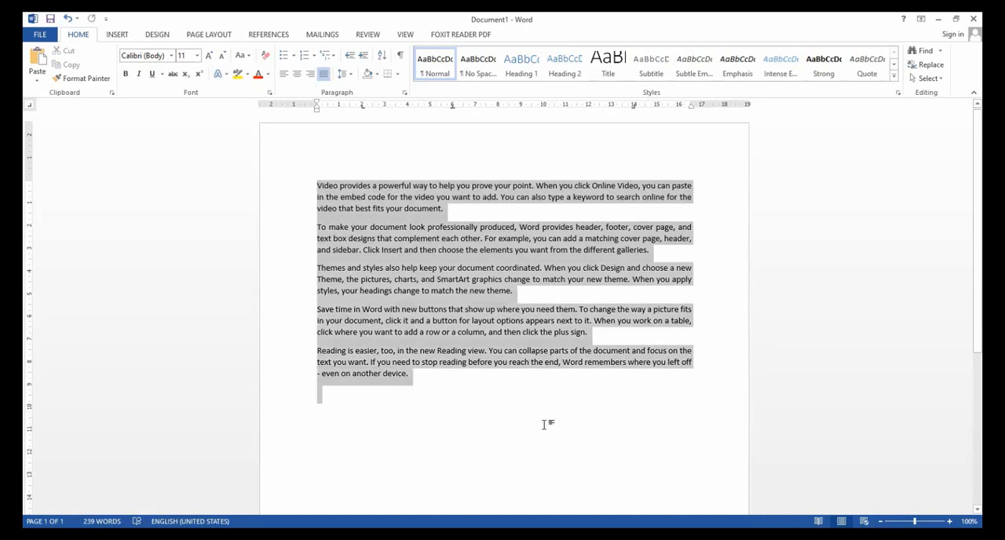
click(502, 408)
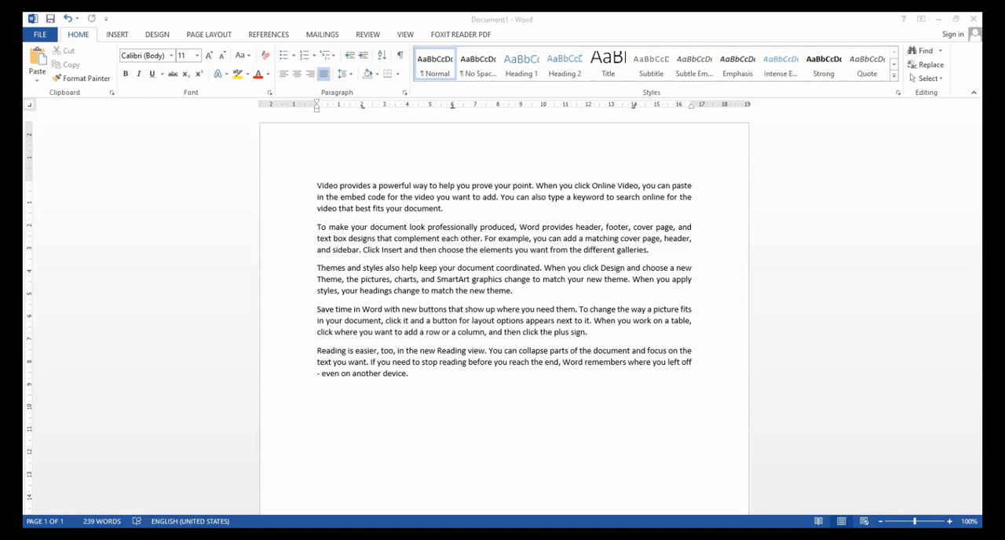
Center the first paragraph and make it bold.
click(363, 451)
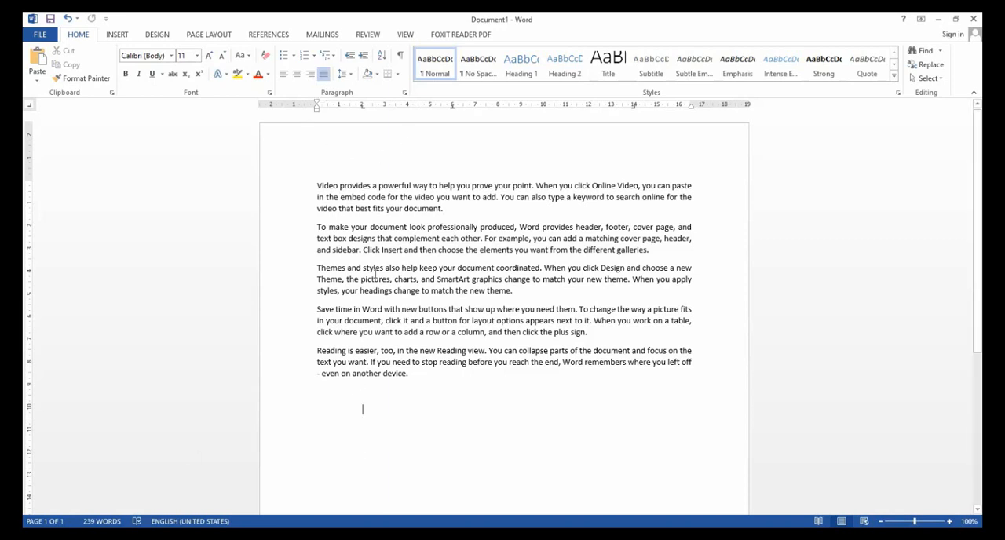
drag(317, 188, 493, 207)
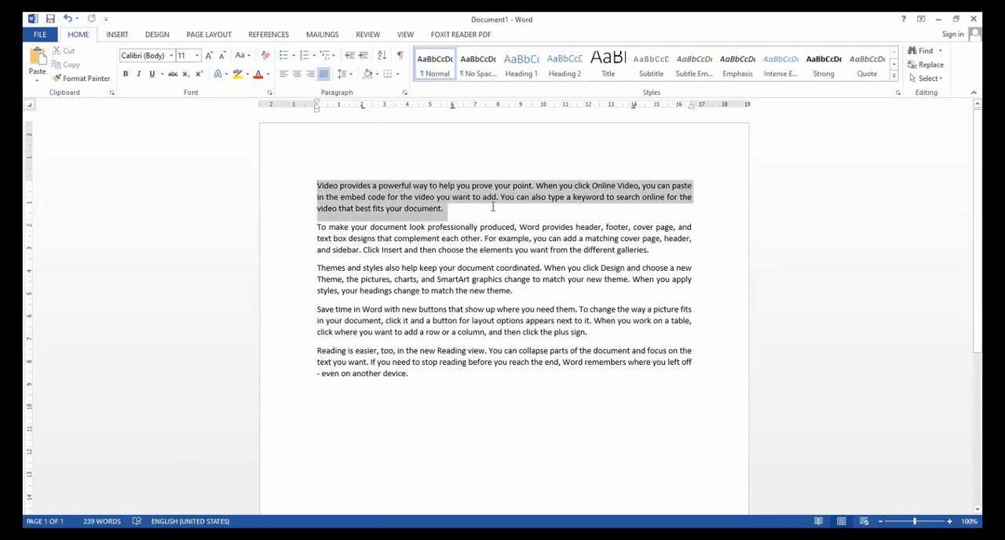
click(297, 75)
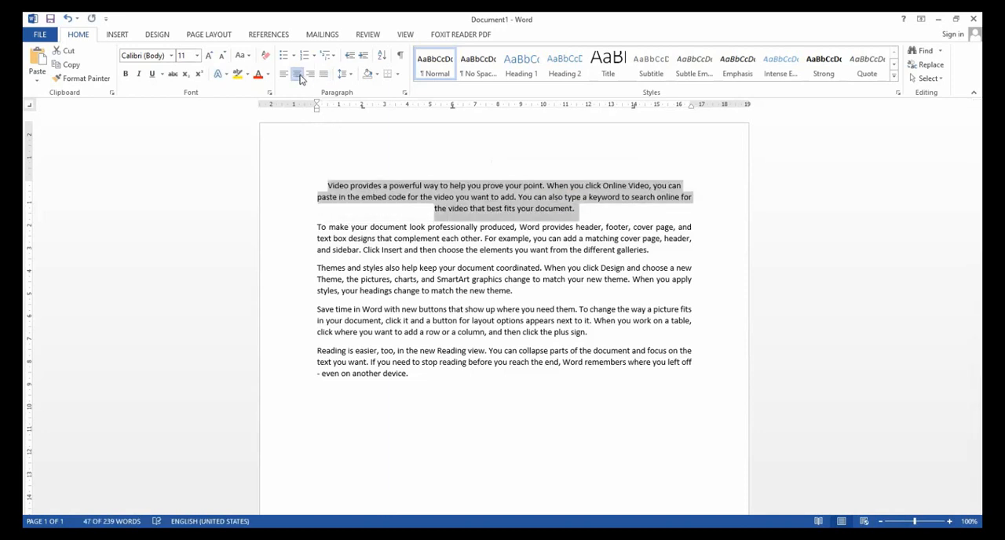
click(126, 75)
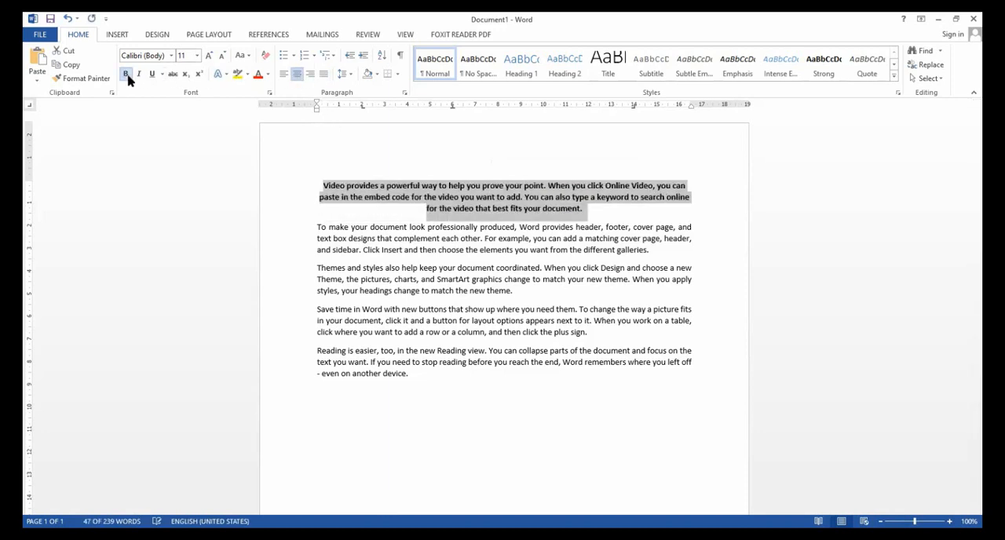
click(455, 250)
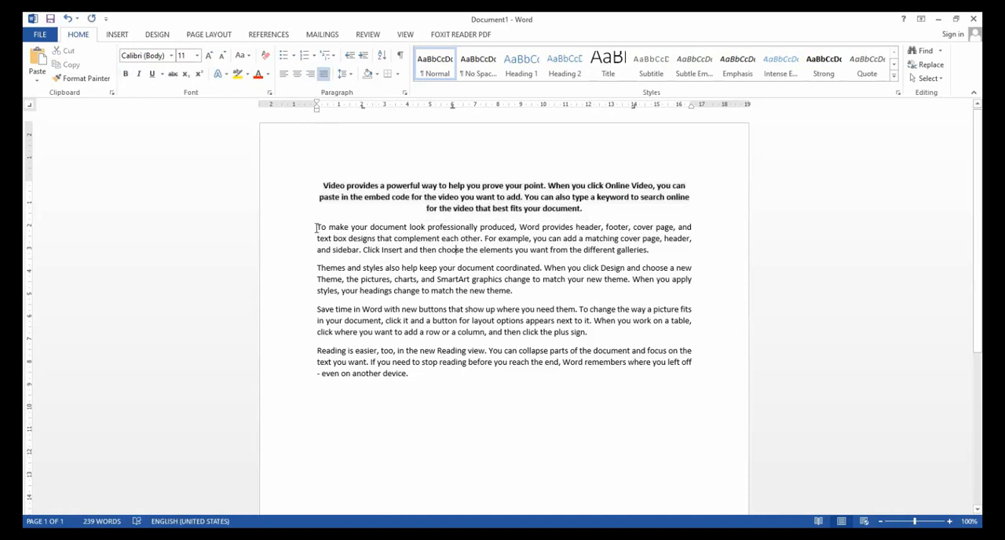
Select the second paragraph and the first paragraph in turn, clear the selection, and view the Format Painter description.
drag(317, 227, 671, 247)
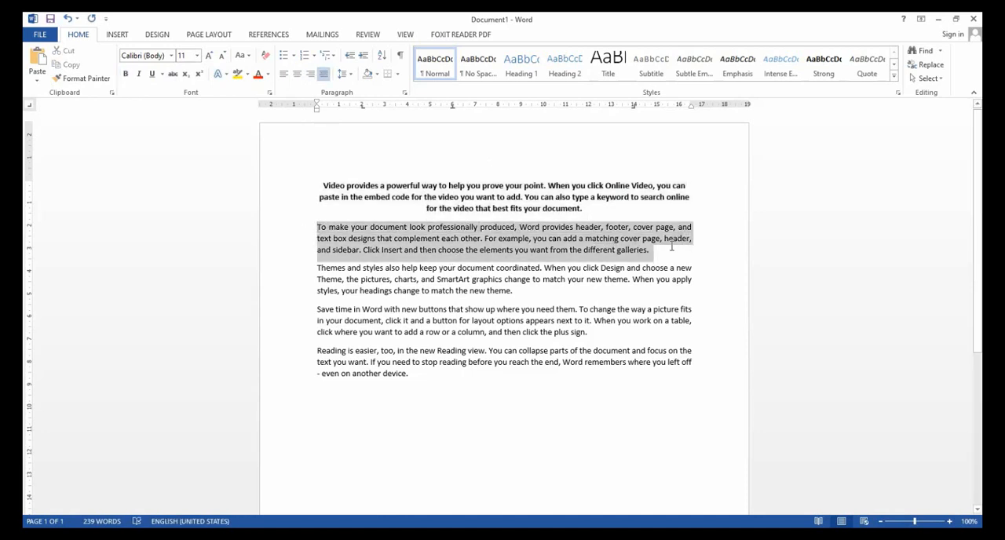
click(549, 250)
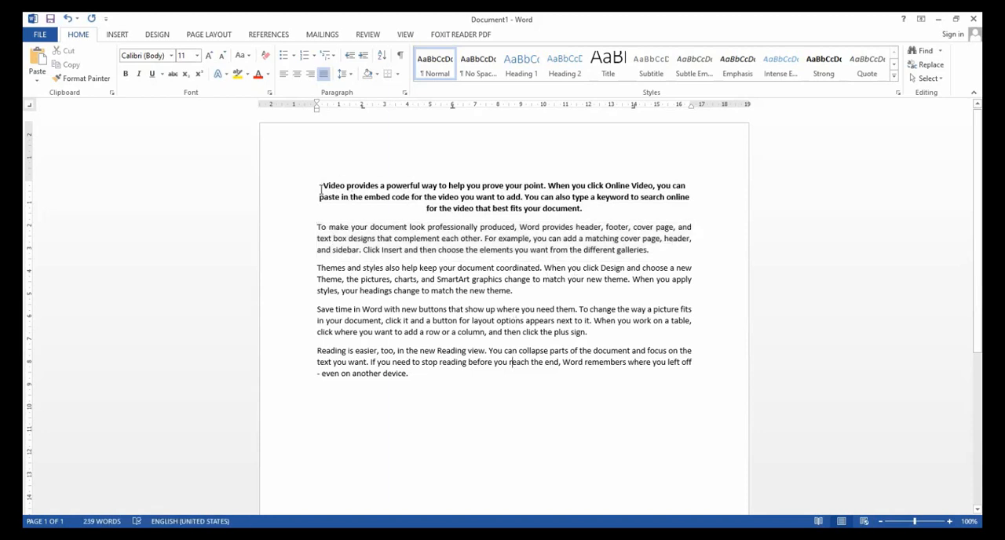
drag(321, 189, 614, 210)
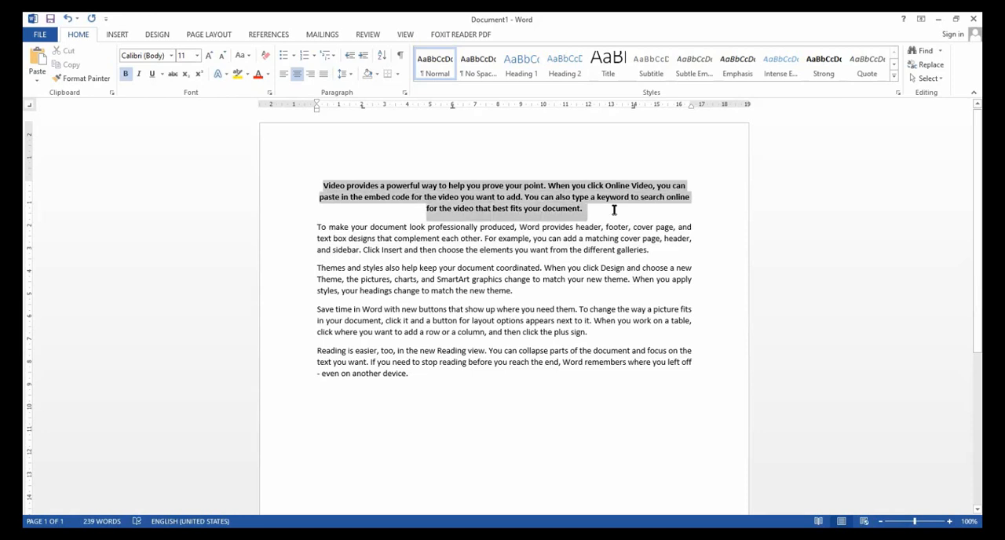
click(333, 249)
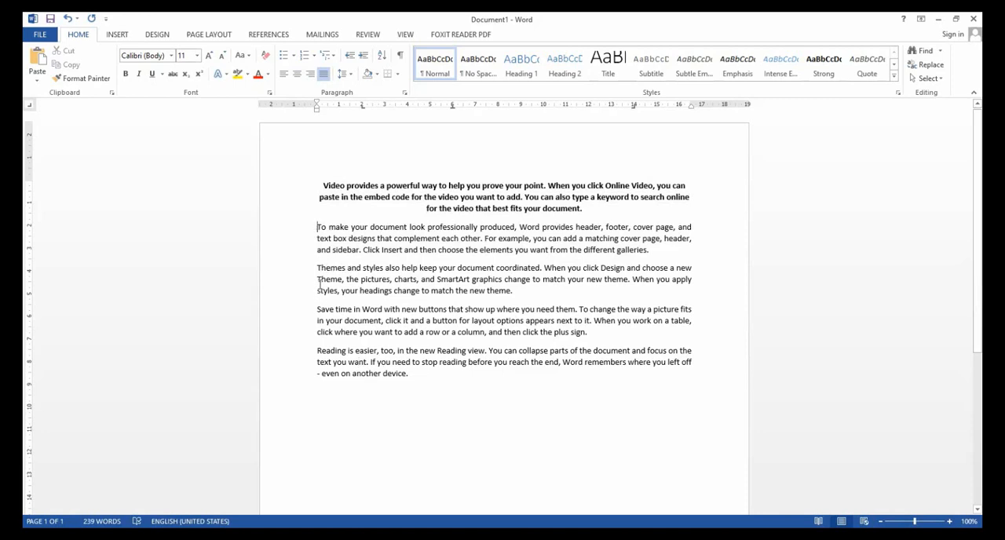
click(317, 331)
drag(323, 189, 595, 212)
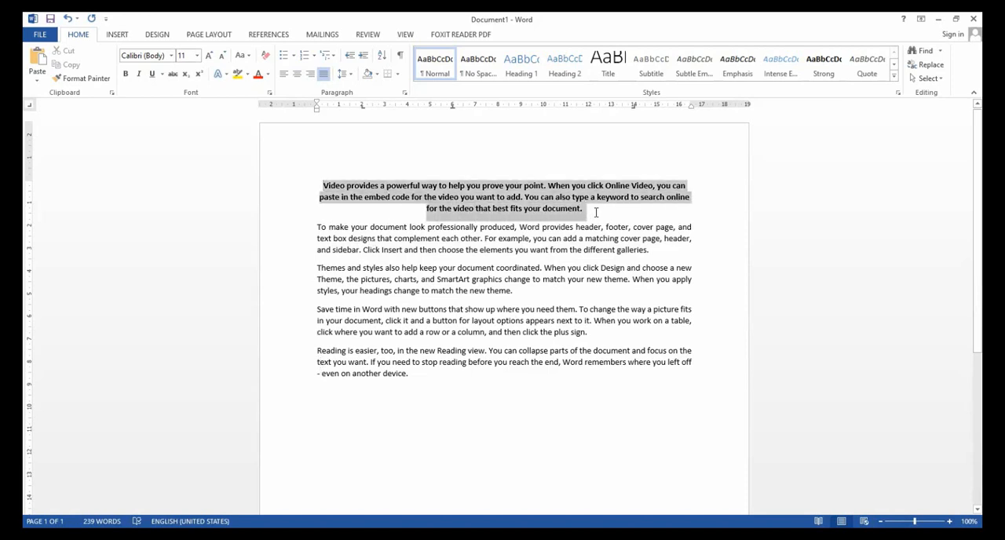
click(555, 268)
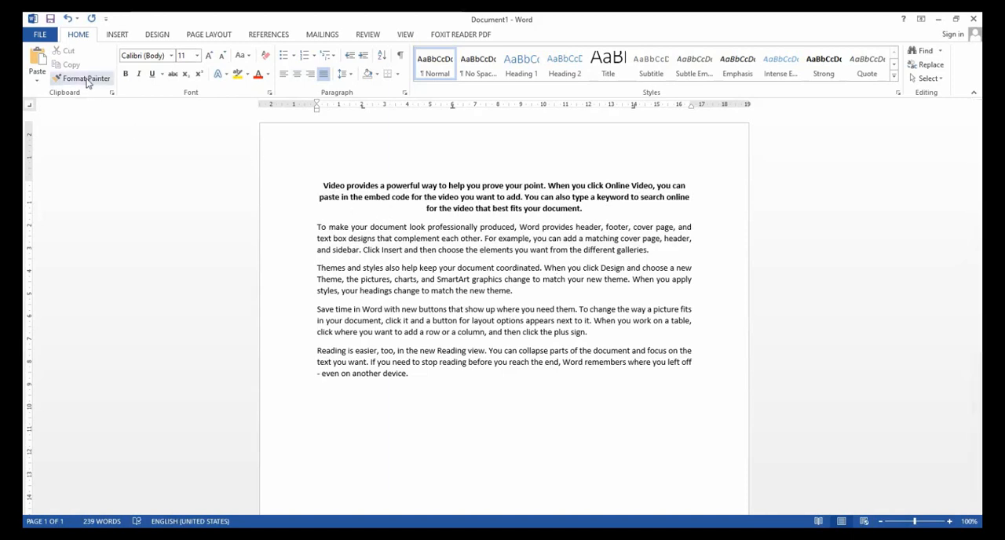
mouse_move(88, 83)
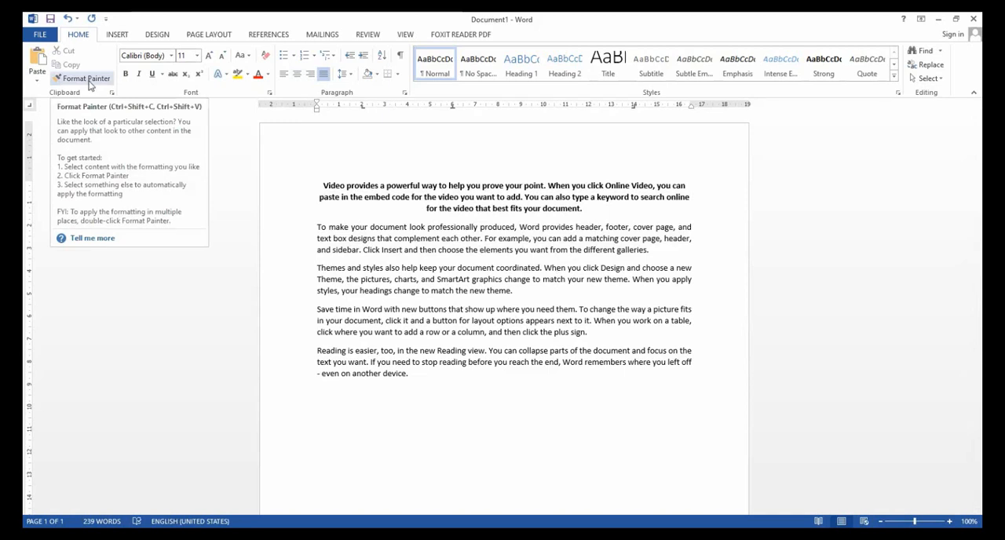
click(341, 197)
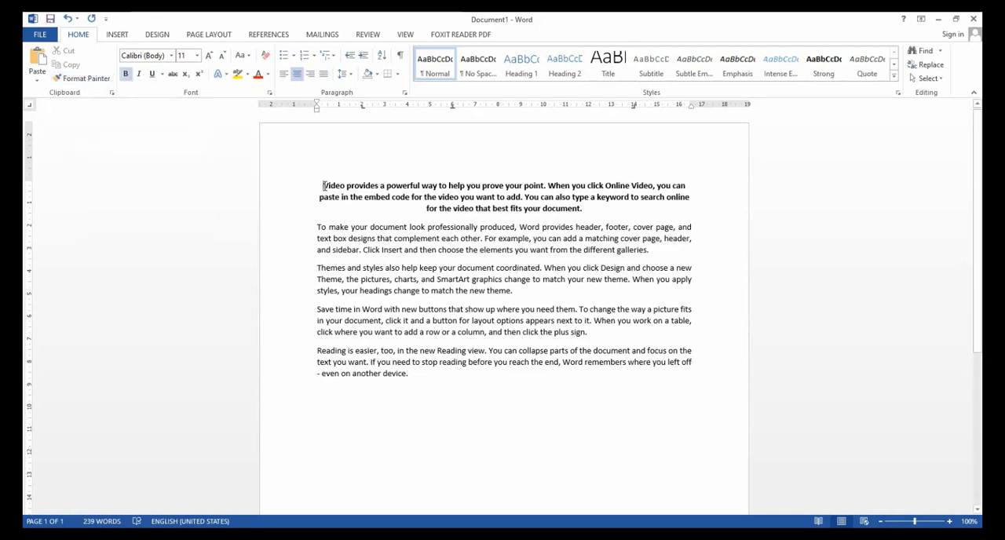
Select the whole bold, centered first paragraph and copy it.
drag(322, 185, 623, 212)
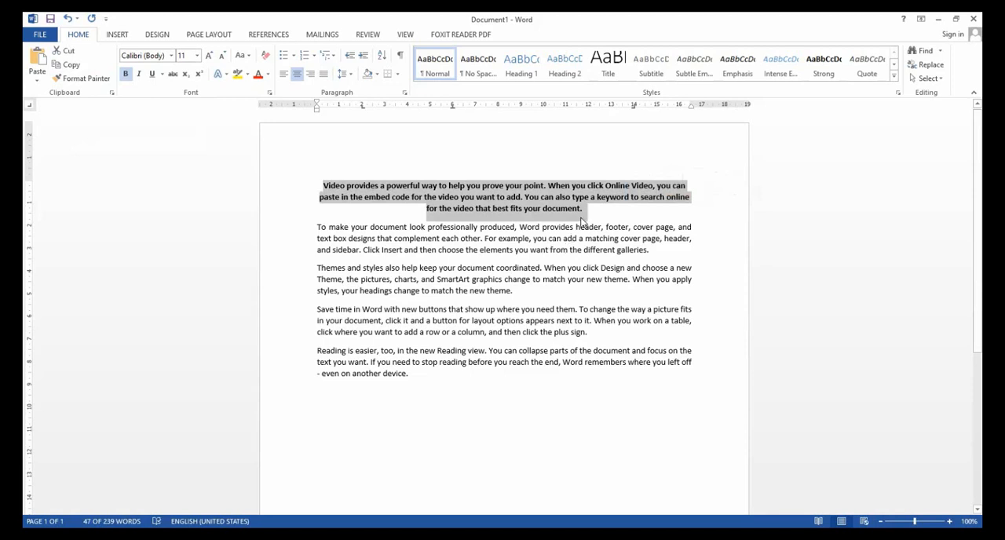
click(407, 197)
drag(323, 185, 634, 204)
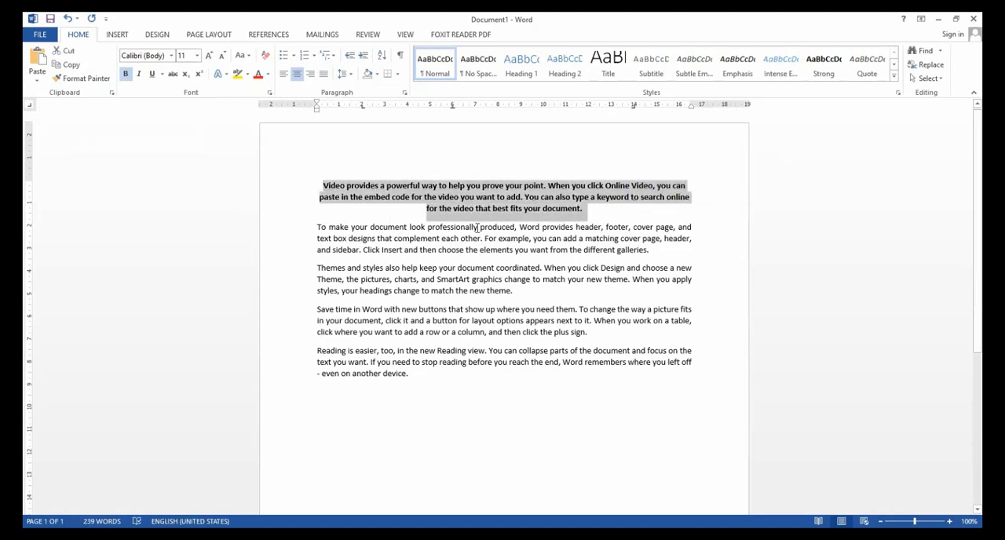
click(323, 186)
drag(323, 186, 627, 210)
drag(627, 210, 627, 210)
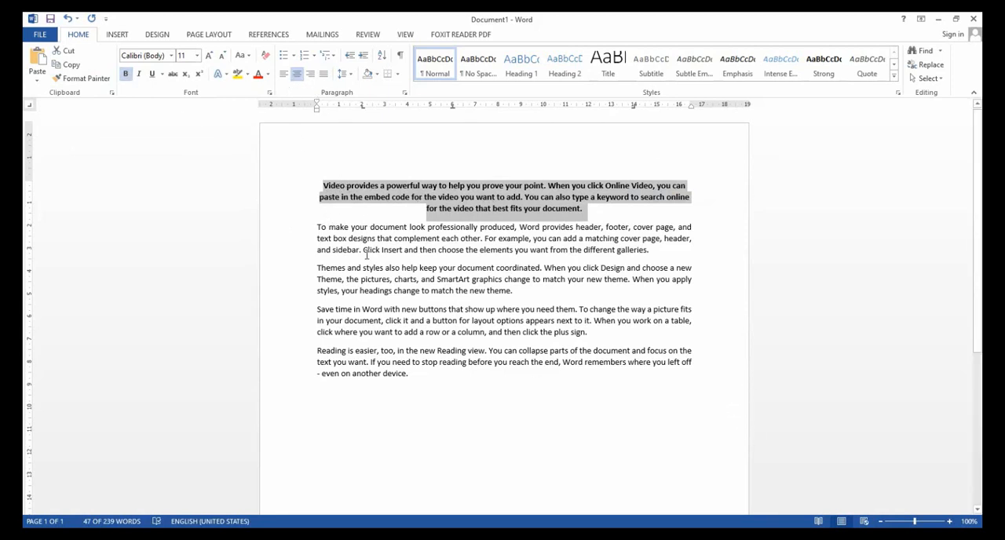
click(71, 65)
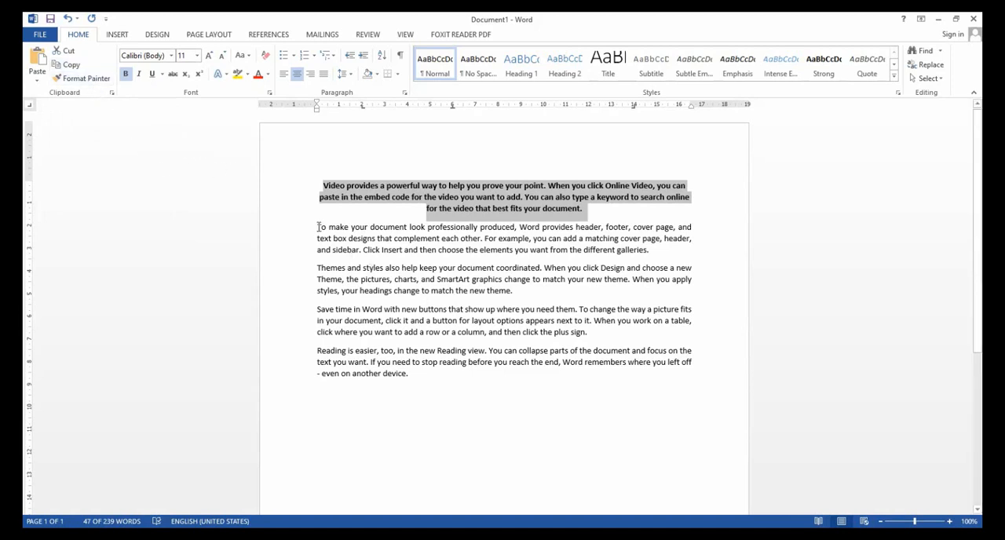
drag(318, 226, 502, 372)
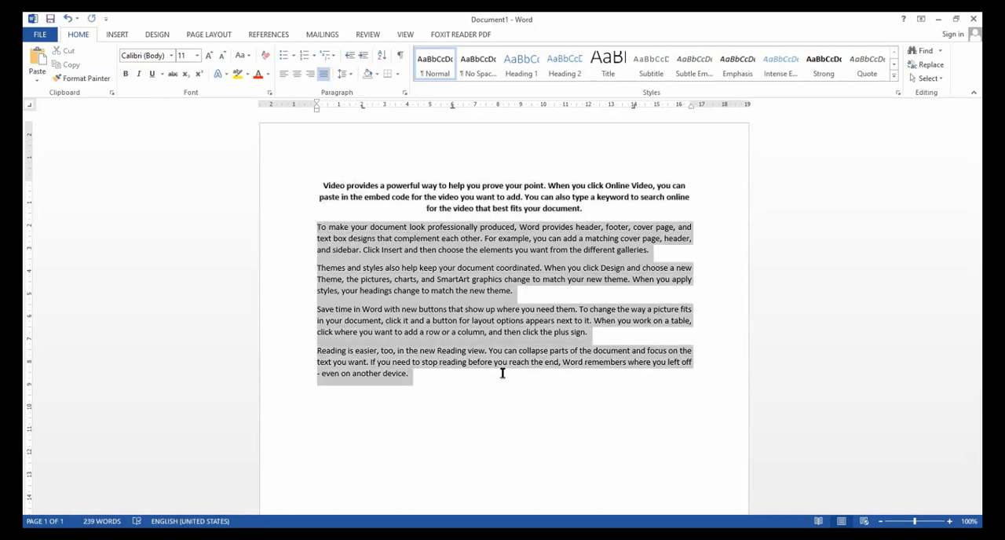
click(93, 82)
click(92, 82)
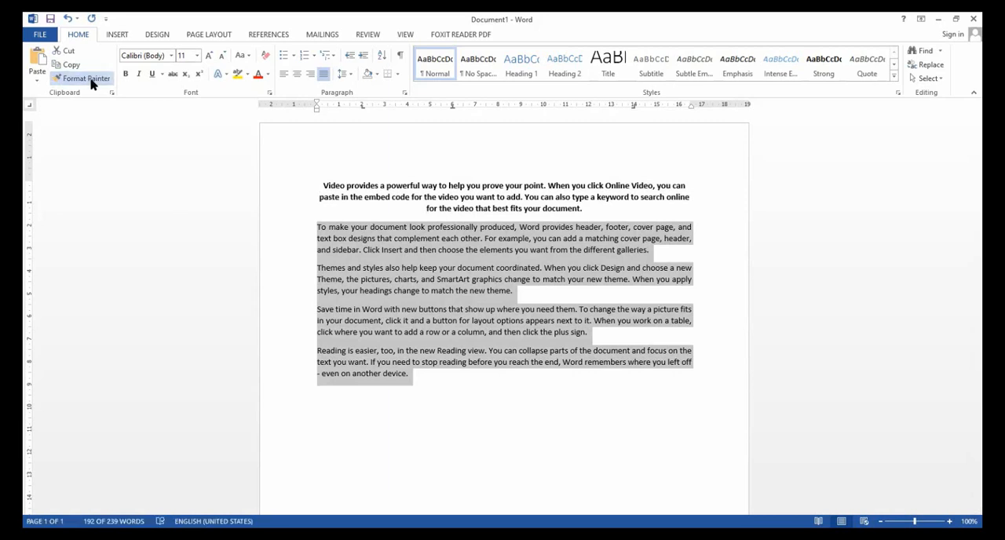
drag(322, 187, 608, 212)
click(322, 186)
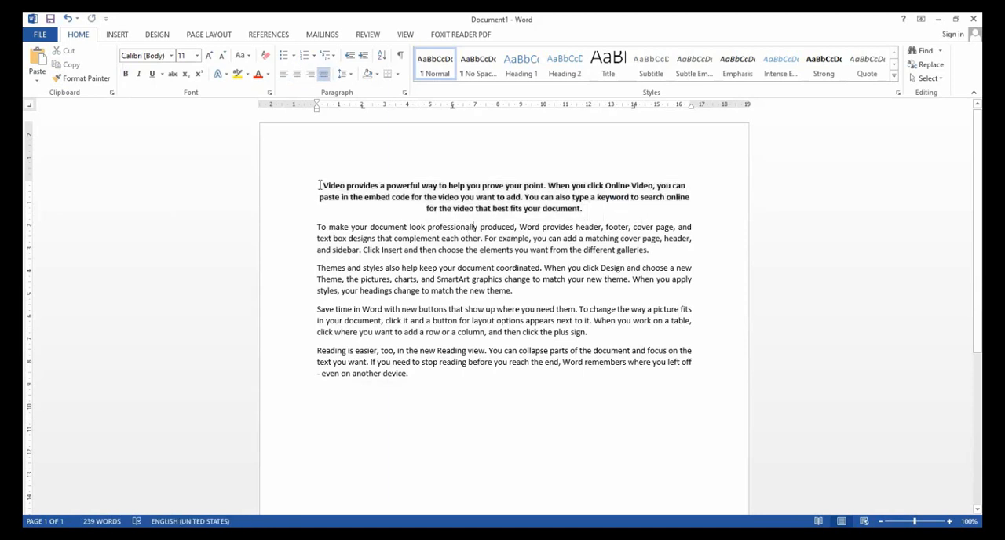
Apply the first paragraph's formatting to the four paragraphs below it with Format Painter, and undo the change.
drag(323, 186, 647, 207)
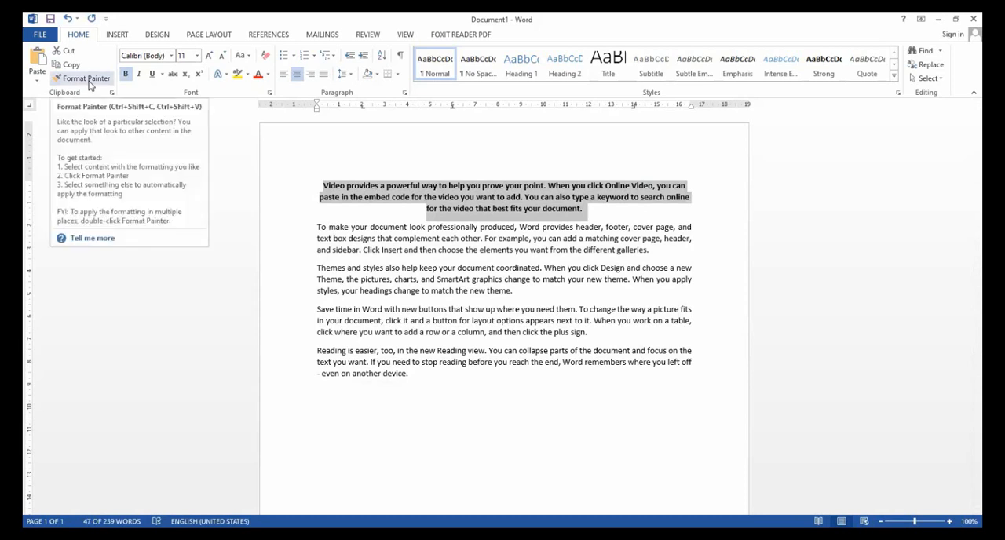
click(89, 81)
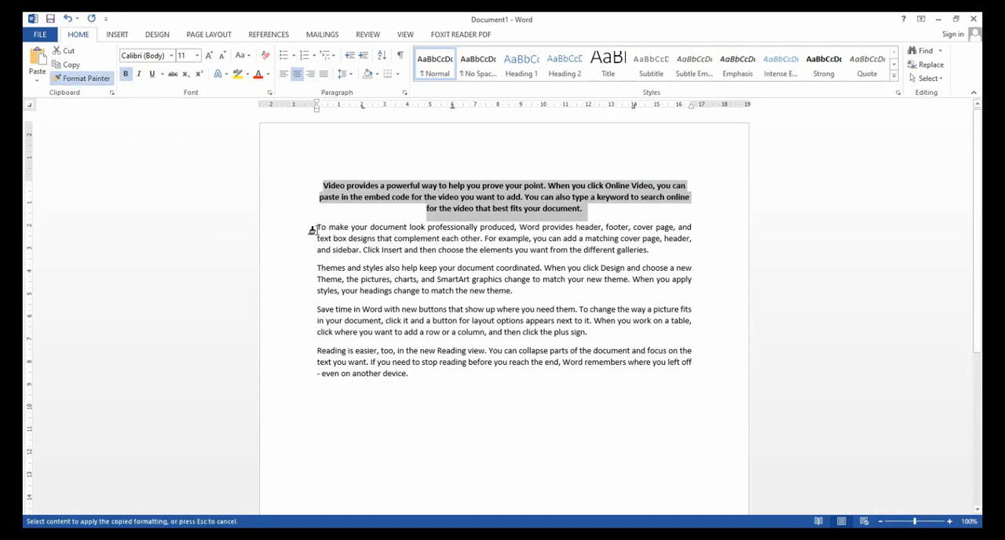
mouse_move(316, 226)
mouse_down()
mouse_move(321, 240)
mouse_move(487, 265)
mouse_move(639, 341)
mouse_move(675, 379)
mouse_up()
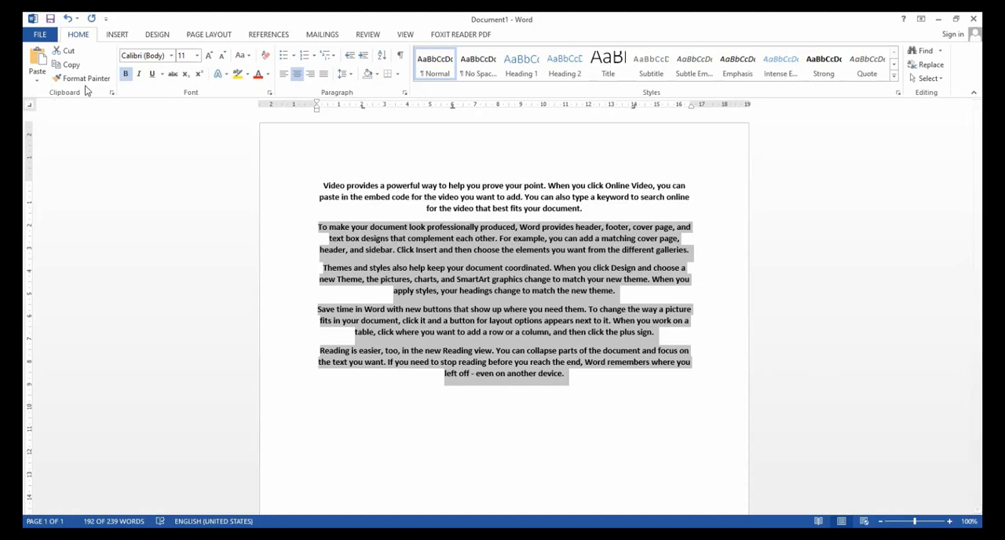
click(453, 267)
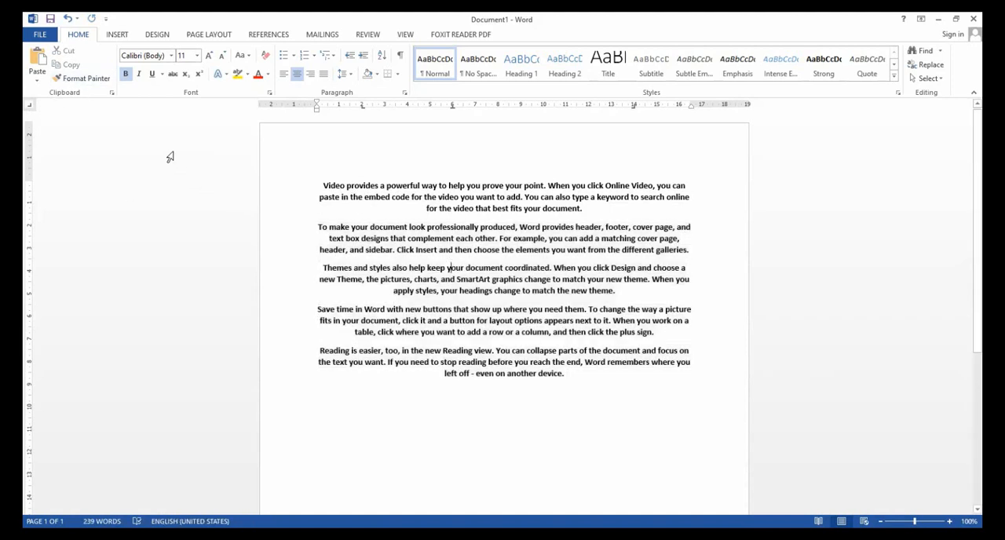
click(68, 19)
Copy the first paragraph's bold, centered formatting onto paragraphs two to five with Format Painter.
click(332, 185)
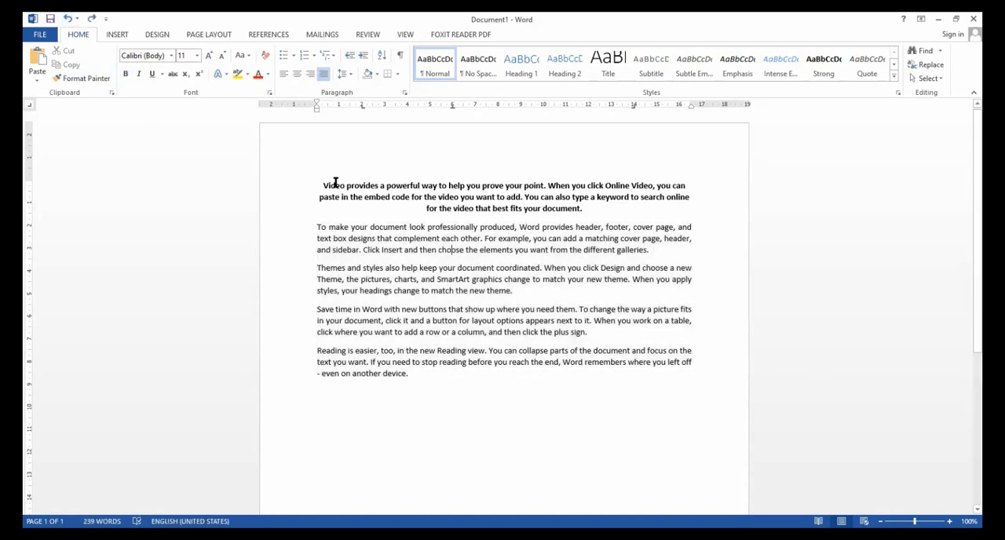
drag(322, 186, 602, 215)
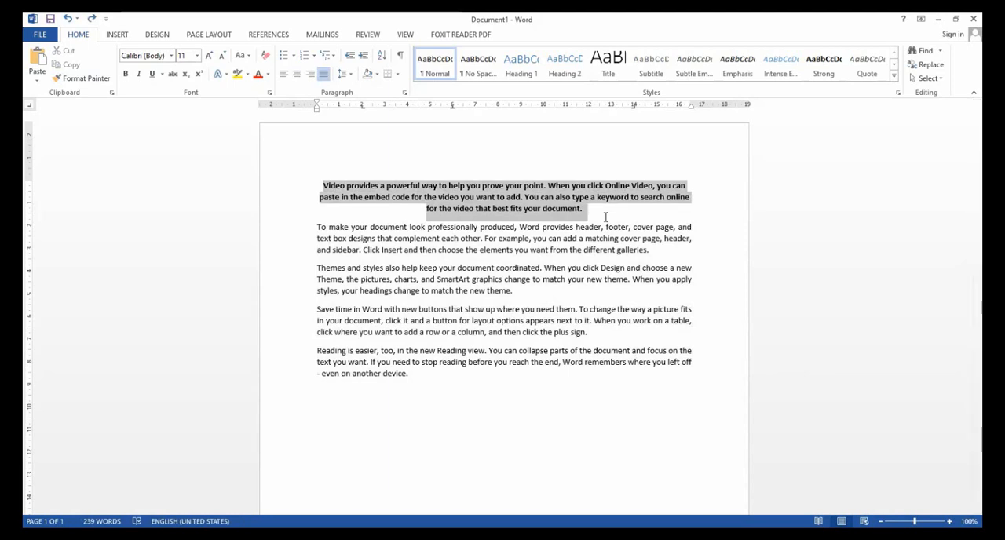
click(86, 79)
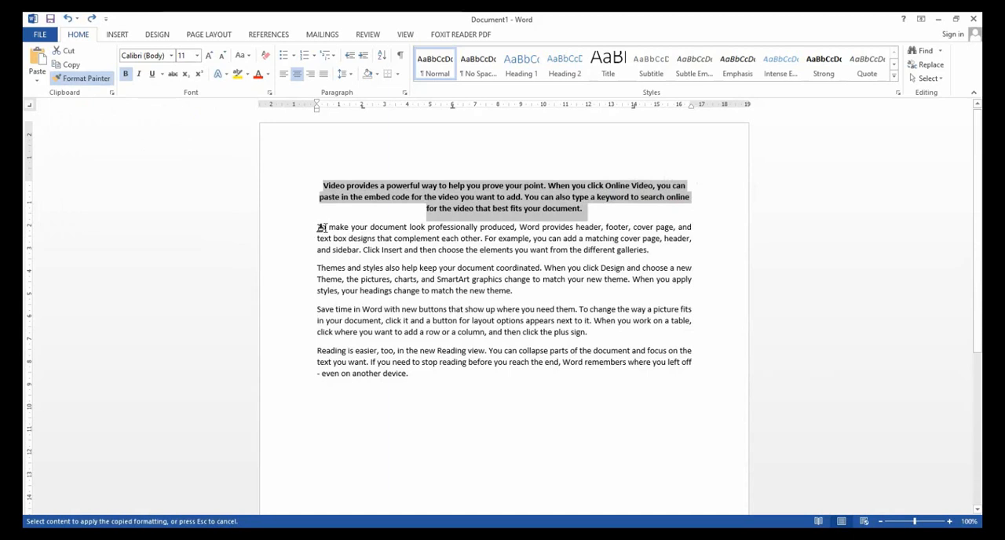
mouse_move(318, 226)
mouse_down()
mouse_move(442, 240)
mouse_move(650, 311)
mouse_move(702, 382)
mouse_up()
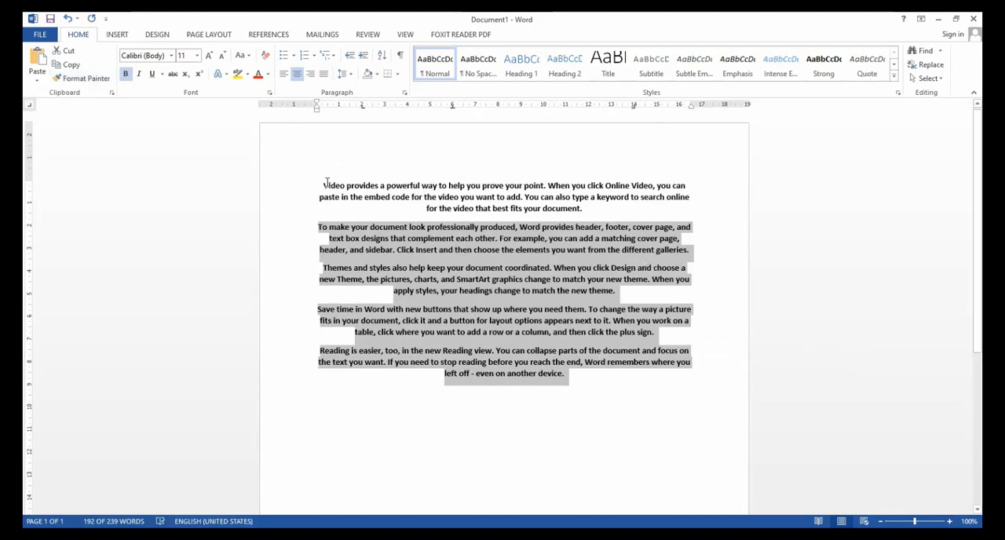
Select the reformatted first paragraph, clear the selection, and select all the text from the first word to the end.
drag(319, 186, 687, 186)
drag(587, 201, 647, 209)
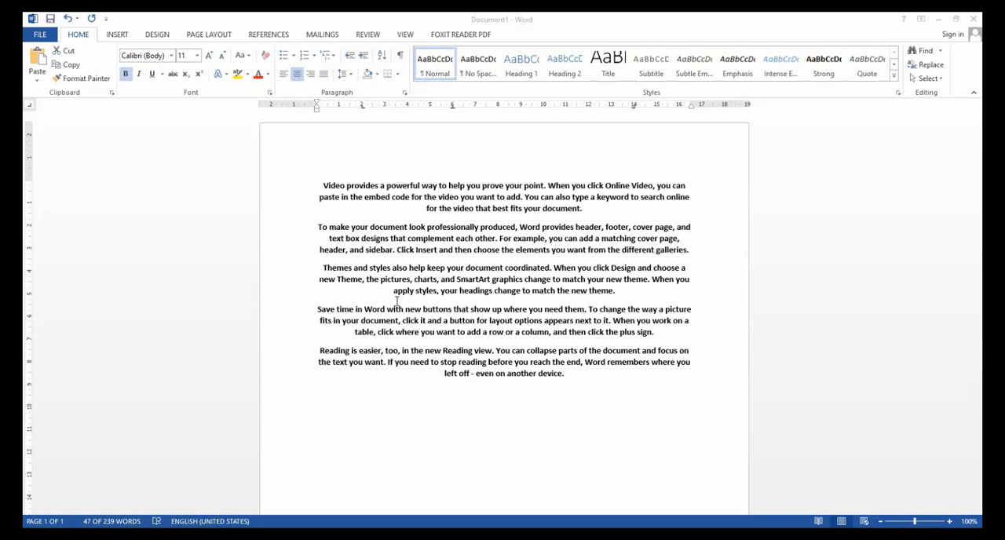
click(399, 300)
drag(324, 187, 461, 397)
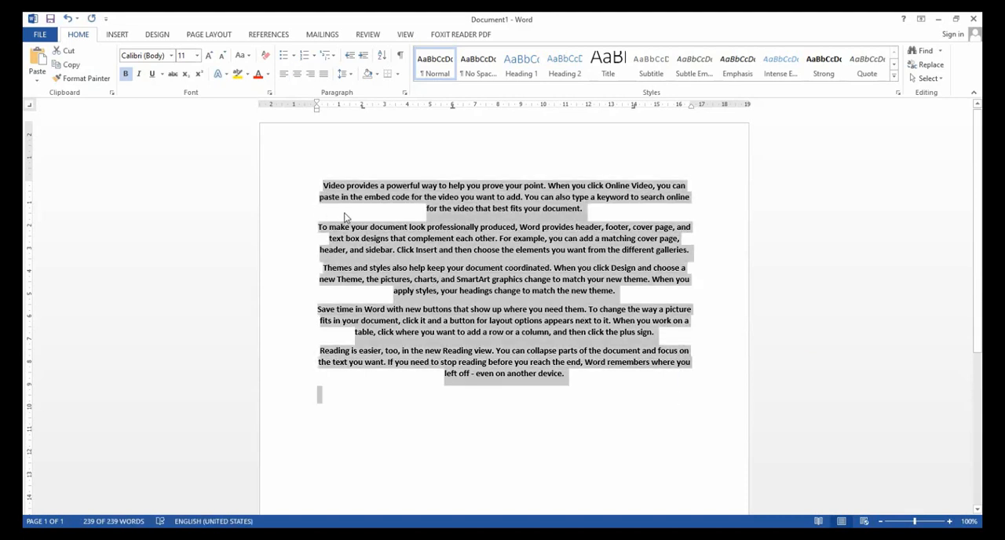
Enter "sehingga" on an indented line below the last paragraph and replace it with the abbreviation "Shg".
click(396, 415)
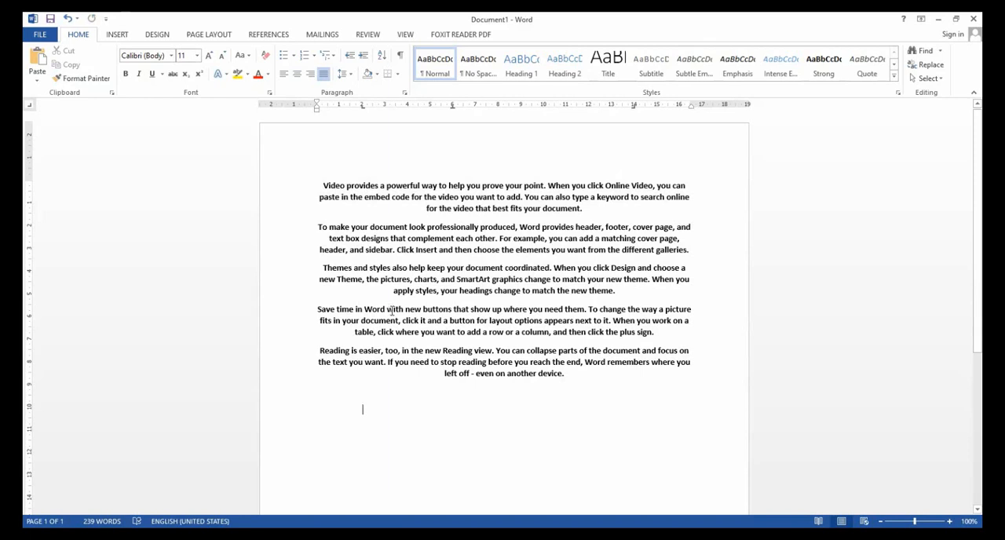
text(5)
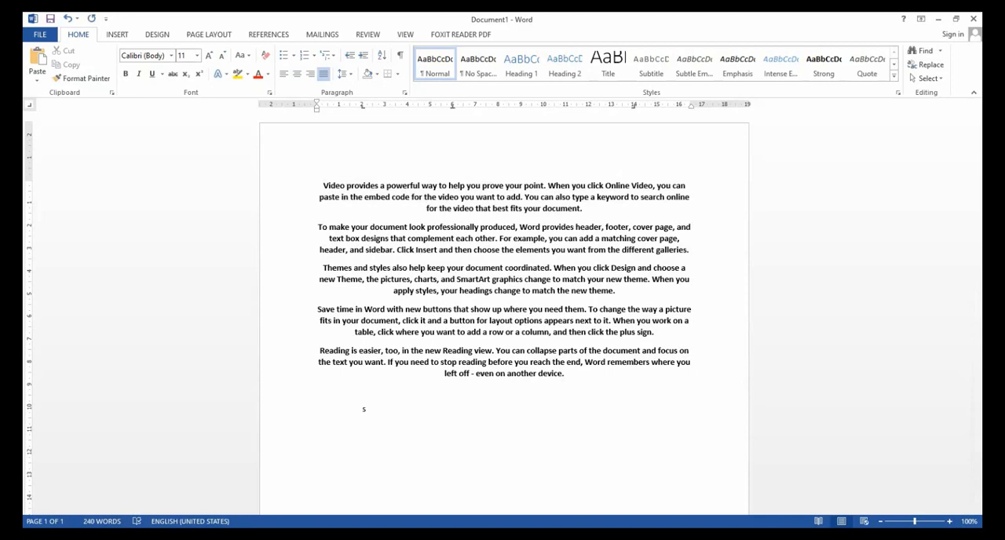
text(ehingga)
key(BackSpace)
key(BackSpace)
key(BackSpace)
key(BackSpace)
key(BackSpace)
key(BackSpace)
key(BackSpace)
text(hg)
Select the word "Shg" below the last paragraph and open the AutoCorrect settings from its correction options.
drag(387, 407, 361, 408)
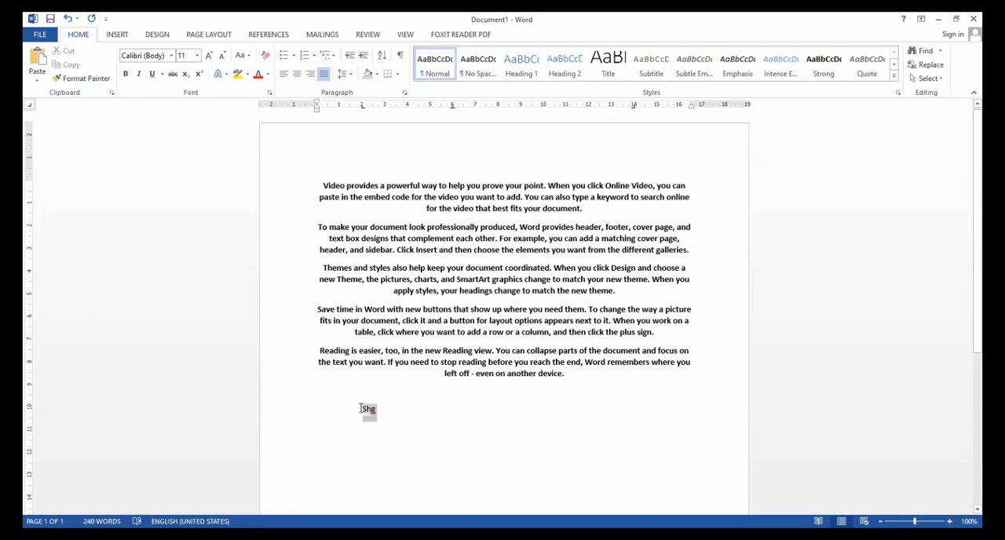
click(385, 426)
click(377, 422)
click(386, 413)
click(420, 448)
mouse_move(377, 411)
mouse_down()
mouse_move(352, 411)
mouse_move(362, 410)
mouse_up()
click(388, 433)
click(386, 430)
drag(350, 411, 375, 409)
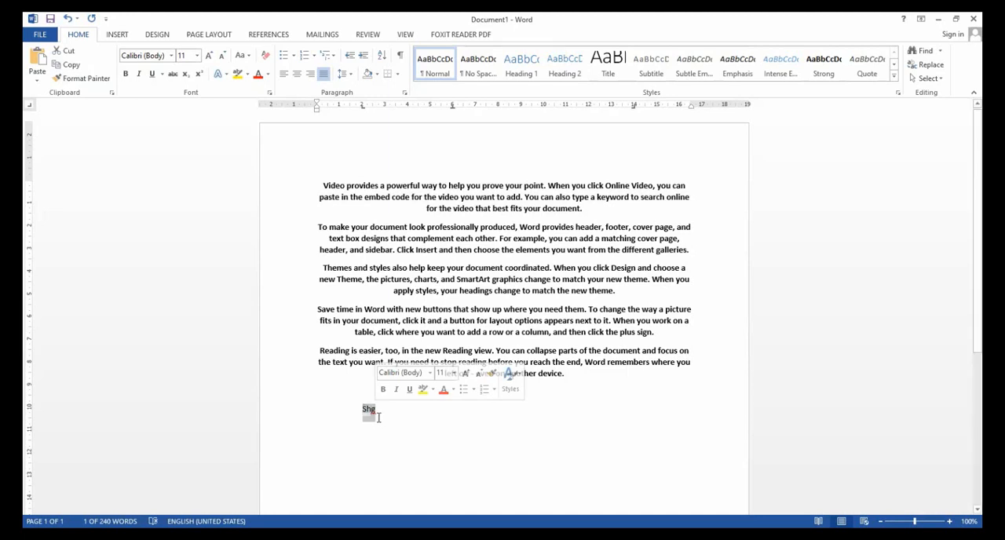
mouse_move(377, 422)
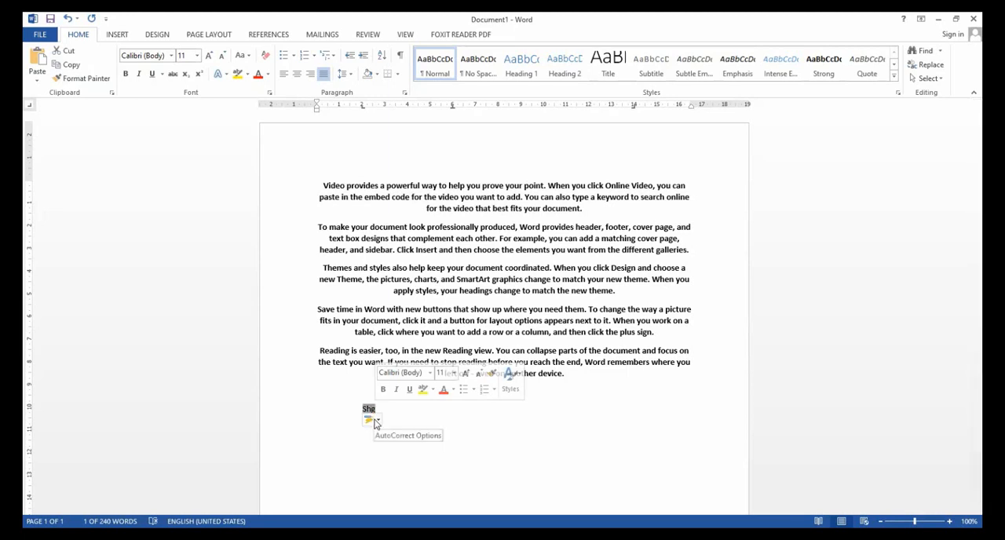
click(375, 421)
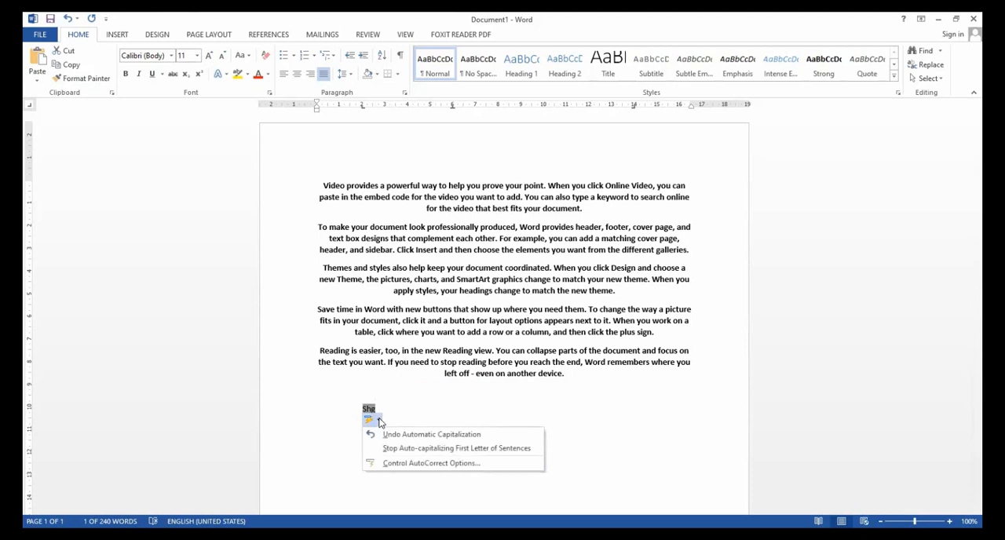
click(425, 463)
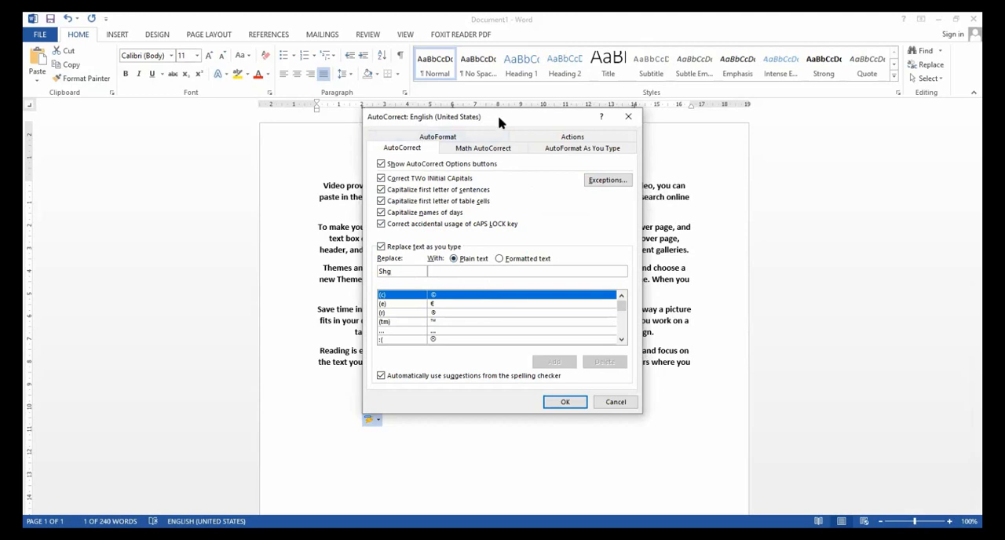
Add an AutoCorrect entry that replaces "Shg" with "sehingga".
drag(499, 121, 565, 115)
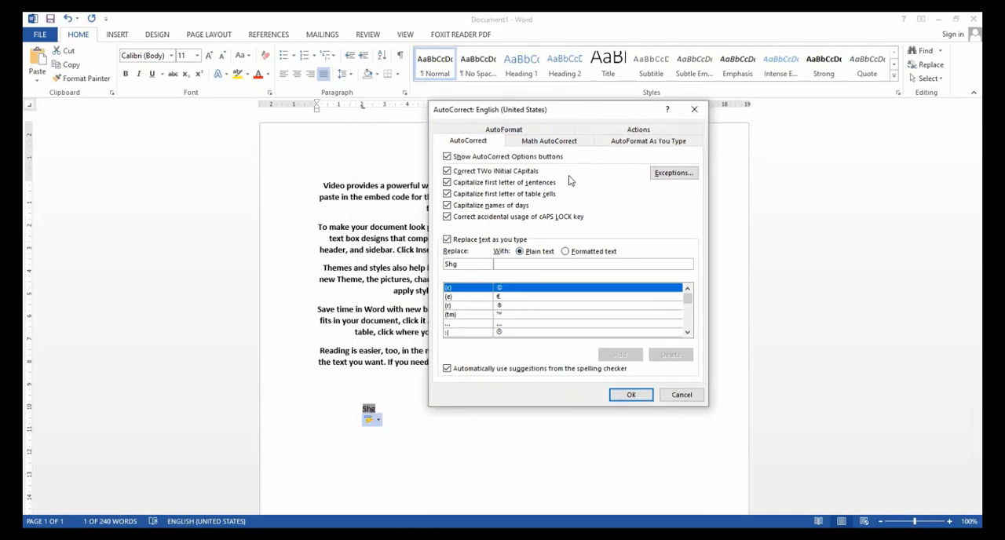
click(510, 264)
text(se)
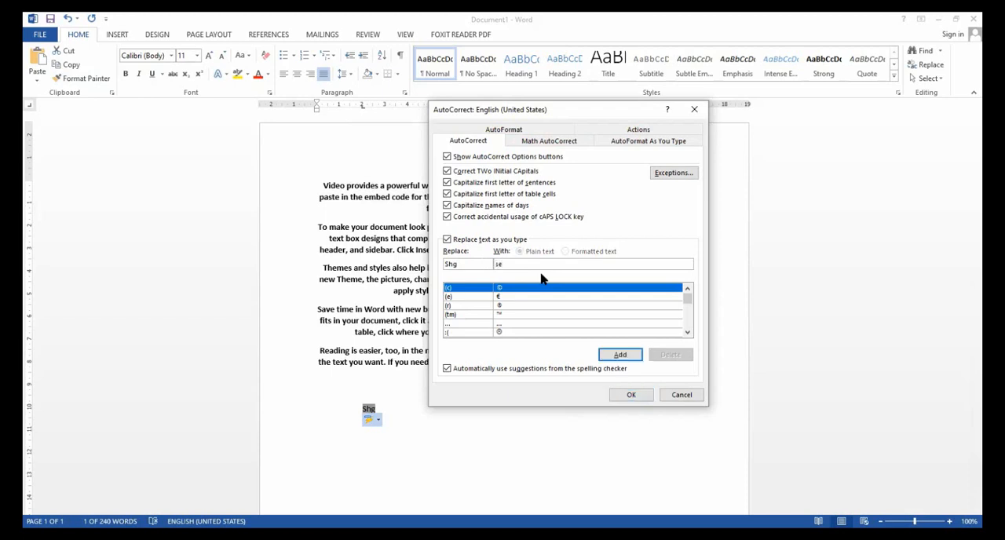
text(hingga)
click(627, 358)
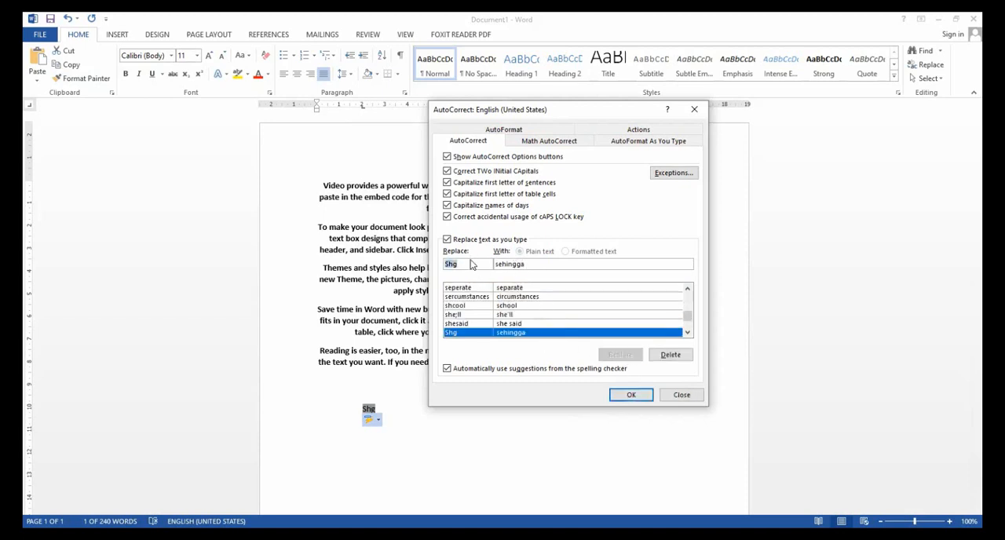
Add an AutoCorrect entry that replaces "dsb" with "dan sebagainya".
text(d)
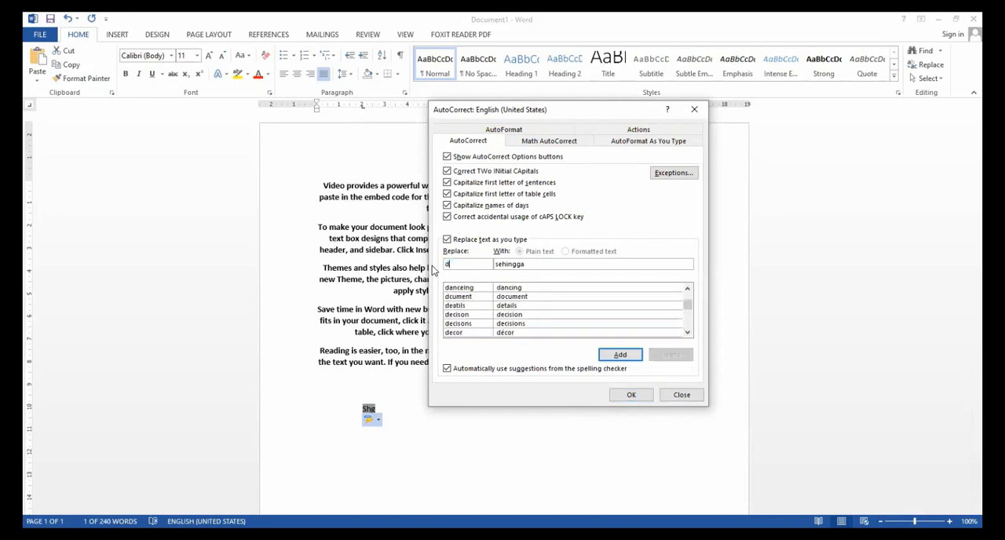
text(sb)
key(Tab)
text(dan sebagainya)
click(618, 354)
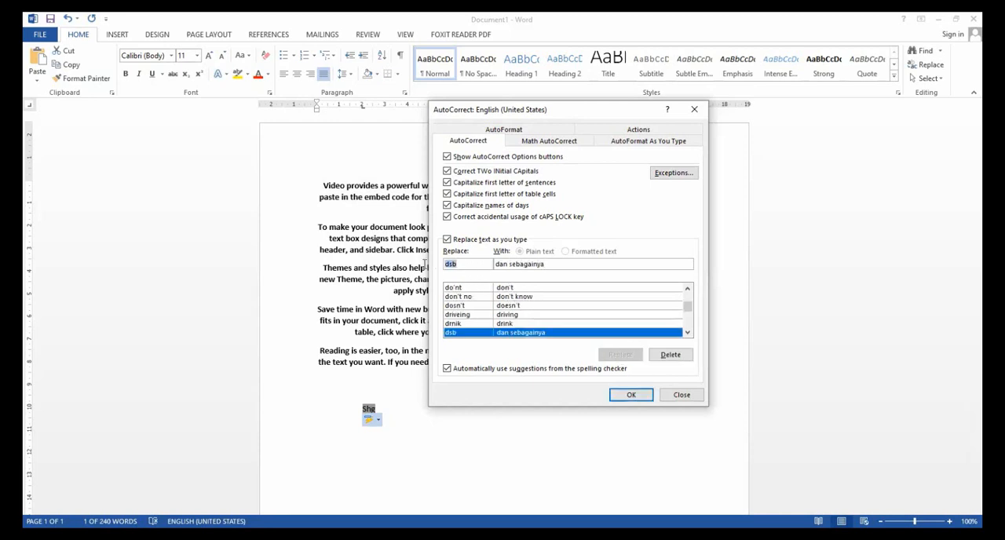
text(A)
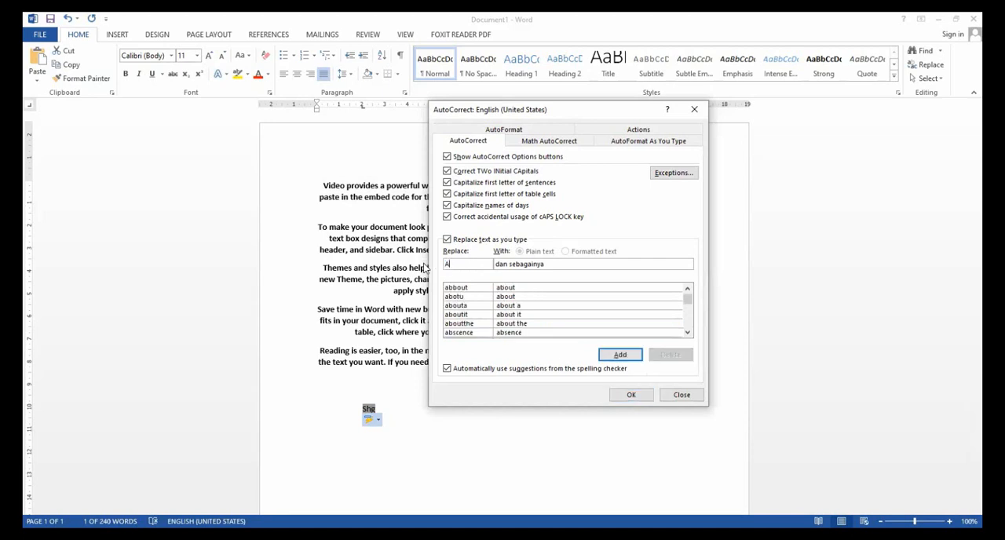
key(BackSpace)
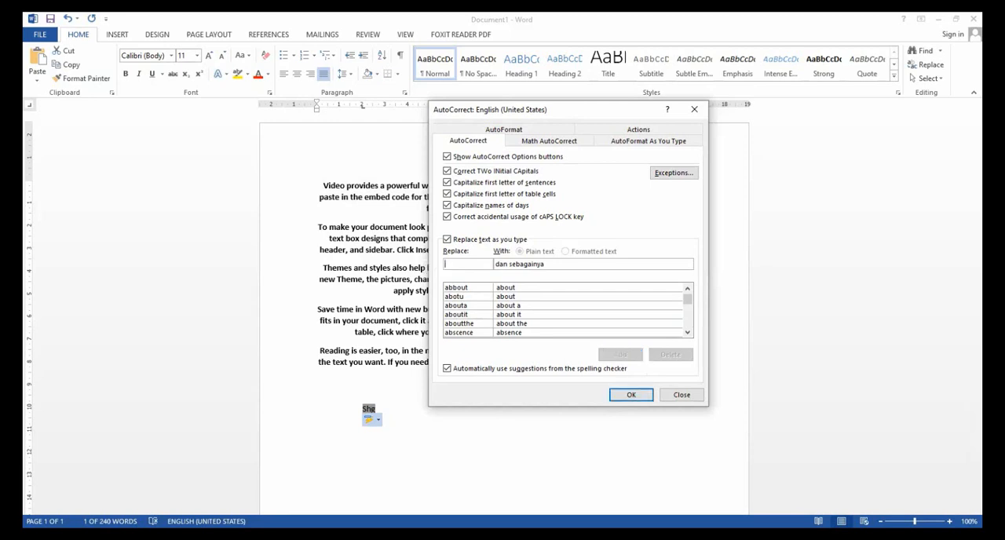
text(a)
key(BackSpace)
text(A)
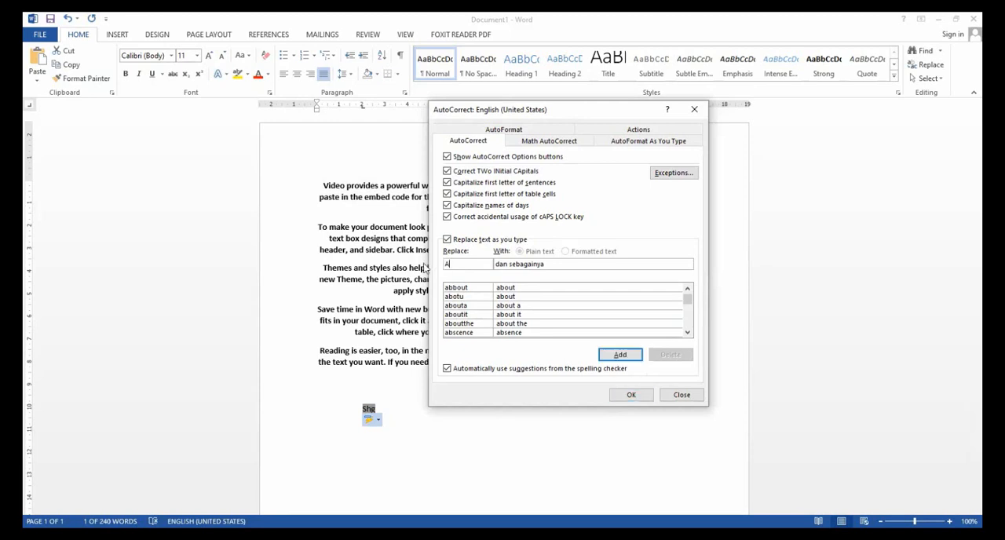
key(BackSpace)
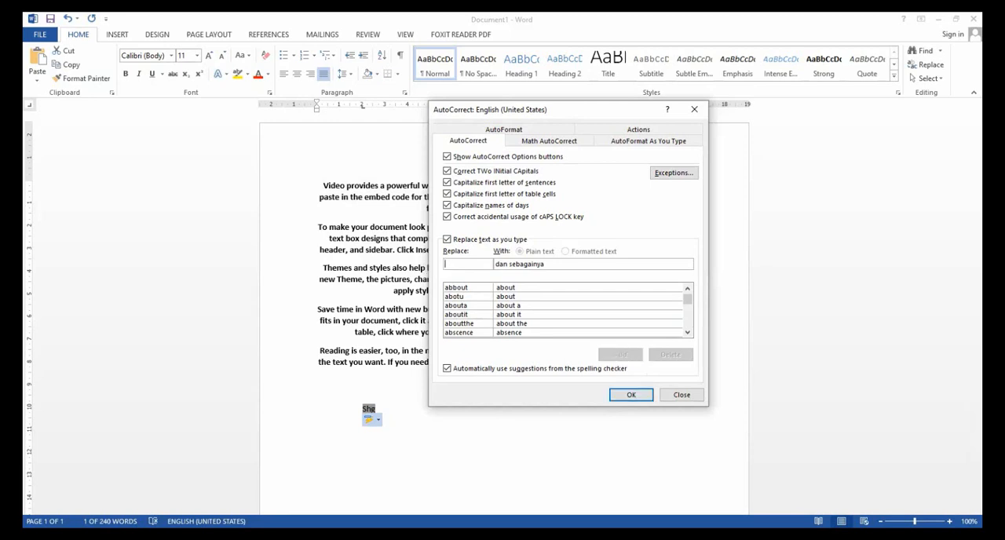
Add an AutoCorrect entry that replaces "Pwt" with "Purwokerto" and accept the AutoCorrect settings.
text(P)
text(unw)
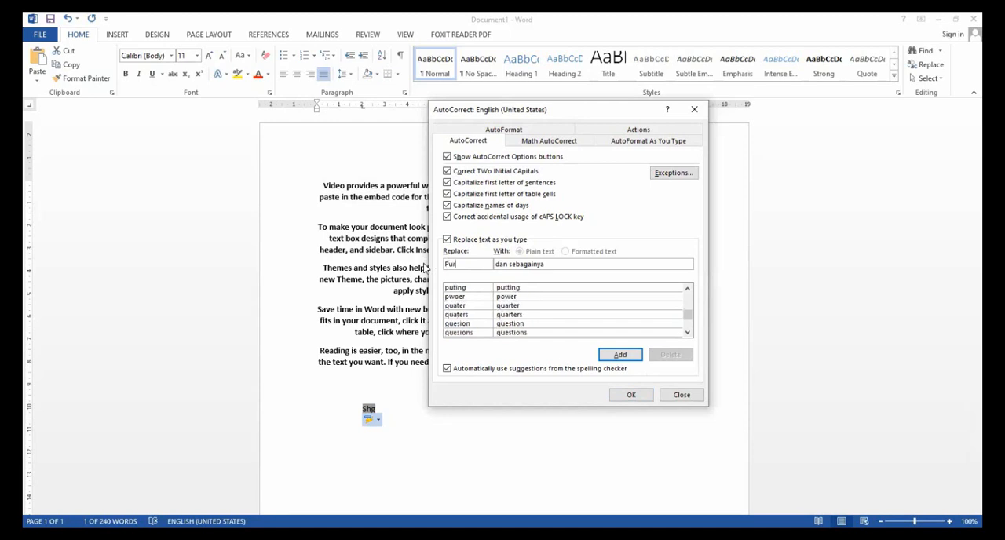
key(BackSpace)
key(BackSpace)
key(BackSpace)
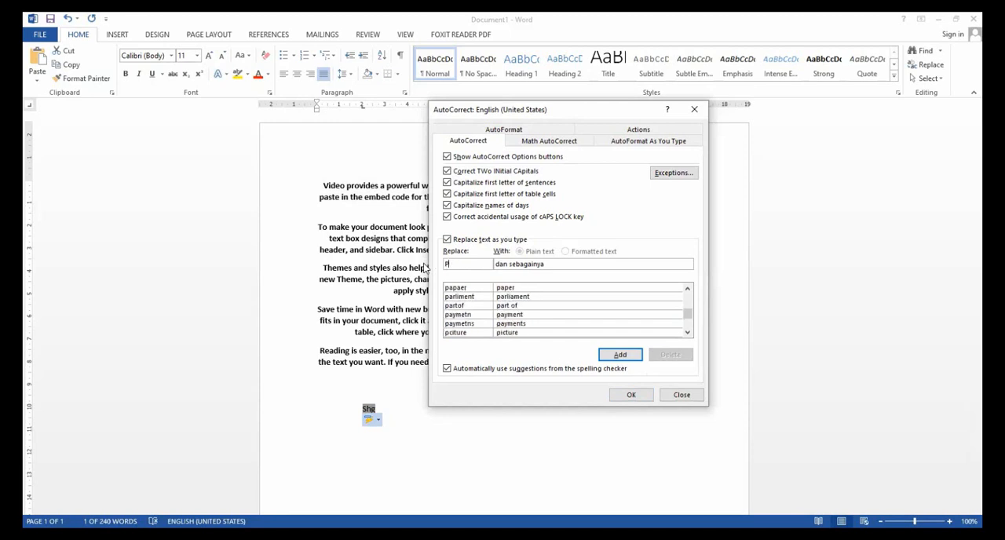
text(wt)
key(Tab)
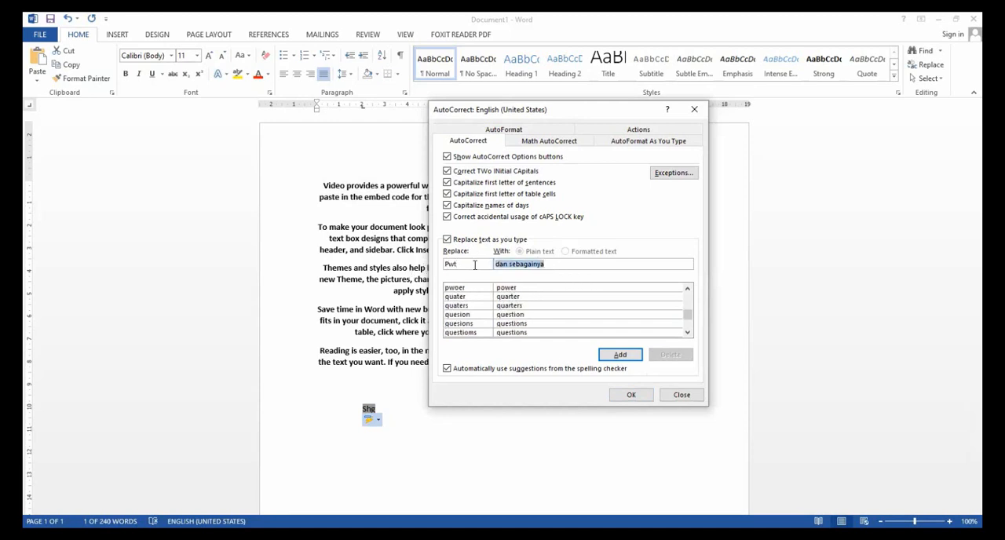
text(punw)
text(okerto)
click(499, 265)
key(BackSpace)
text(P)
click(626, 360)
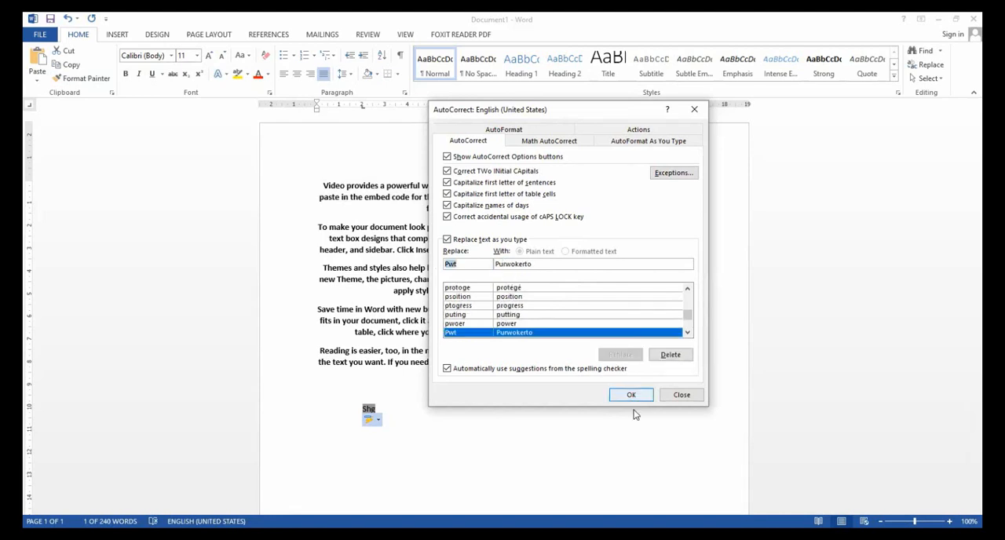
click(631, 395)
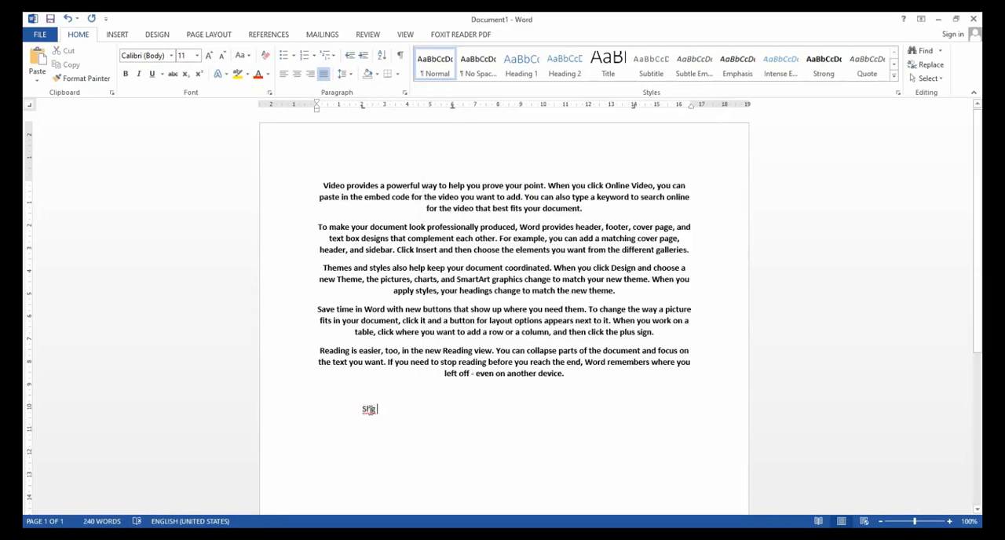
Replace "Shg" below the last paragraph with "sehingga" written out in full.
key(BackSpace)
text(se)
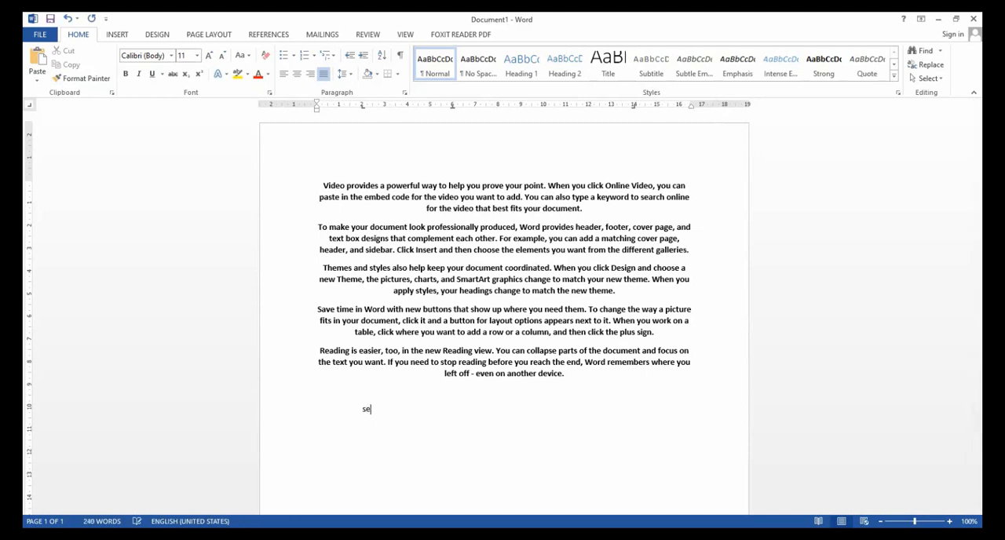
text(hingga)
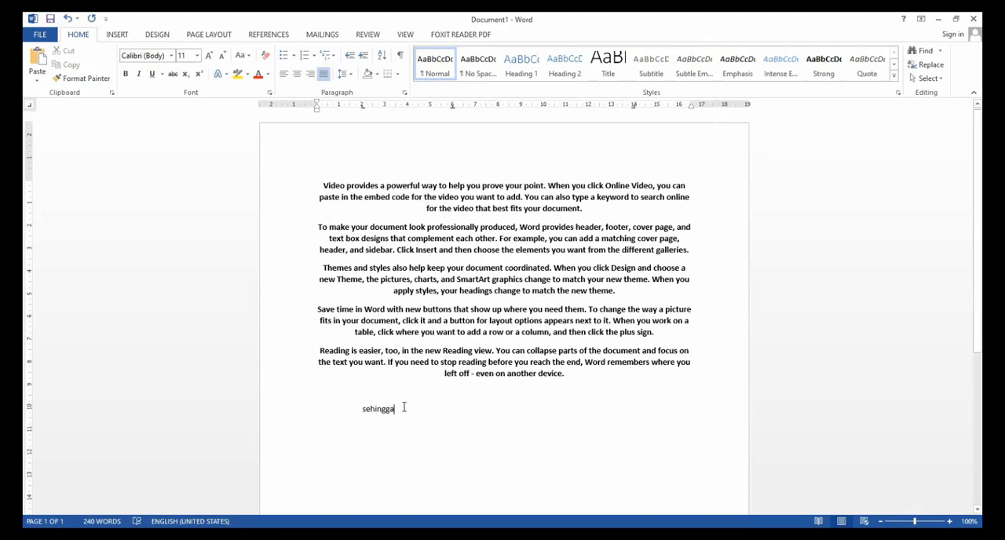
Select the word below the last paragraph and delete it, keeping the line's indent.
drag(404, 408, 342, 404)
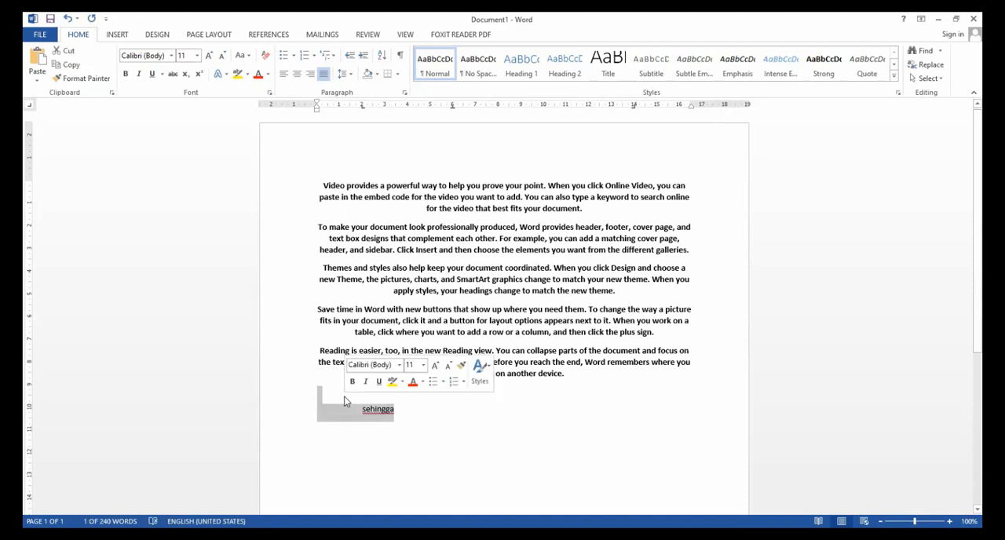
click(405, 409)
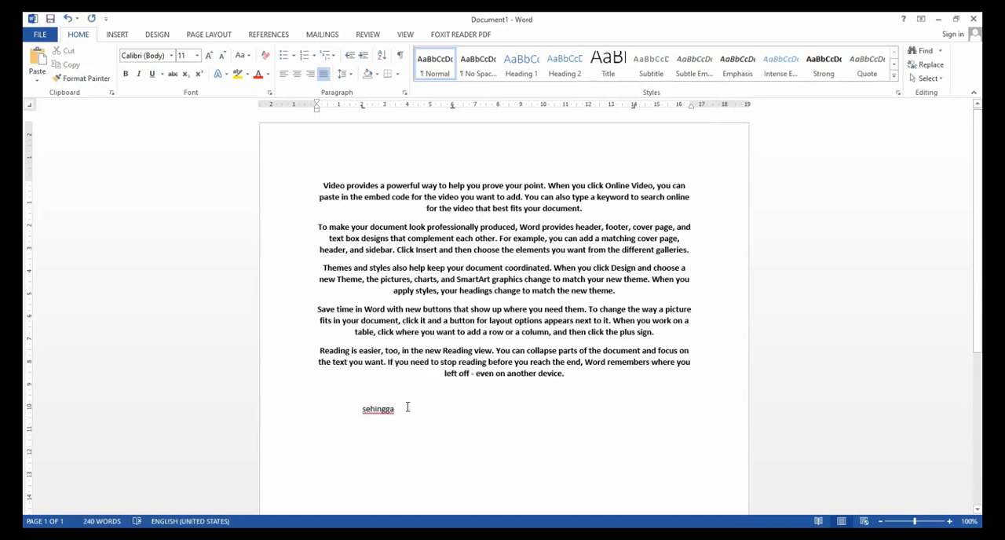
drag(399, 408, 365, 411)
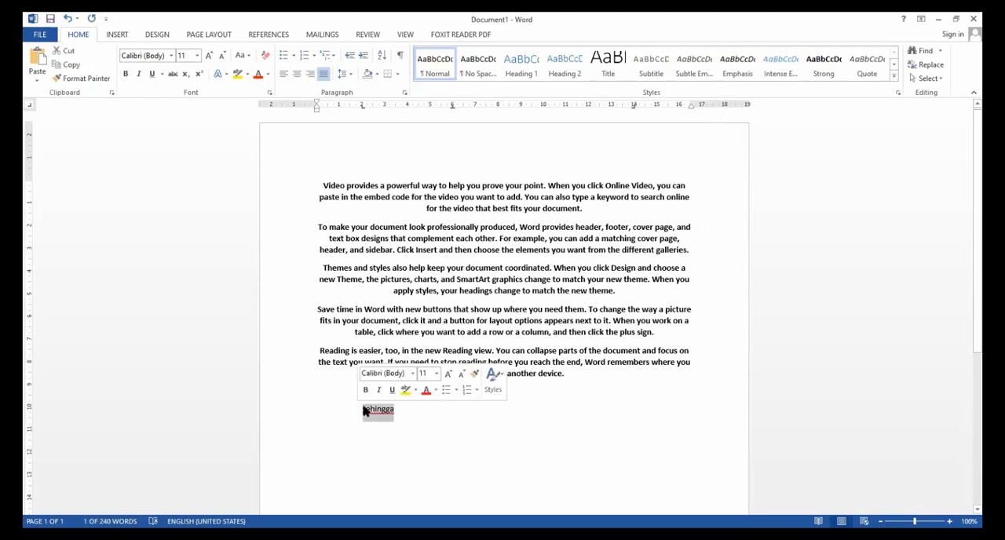
key(Delete)
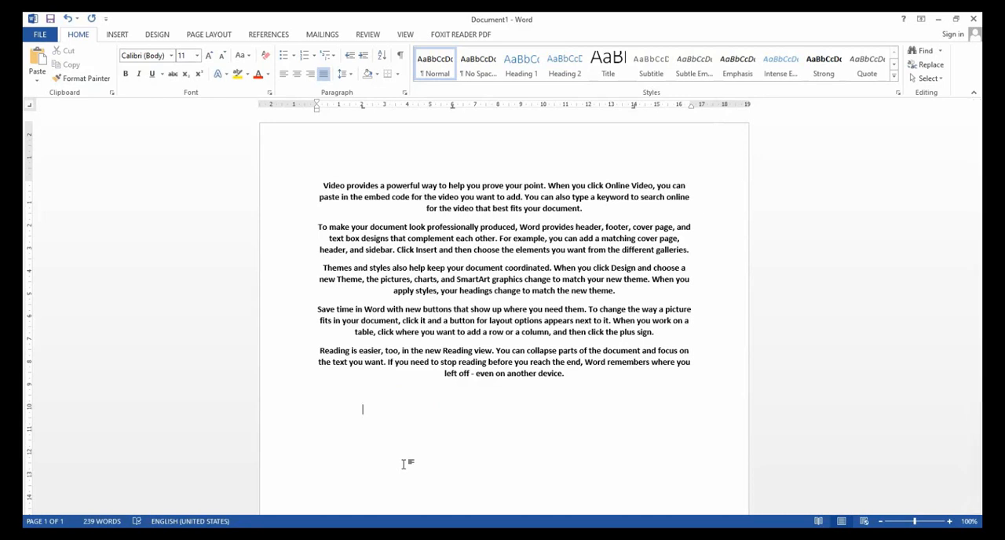
Enter "Shg" on the indented line, let AutoCorrect expand it to "sehingga", and stay on the same line.
text(s)
key(BackSpace)
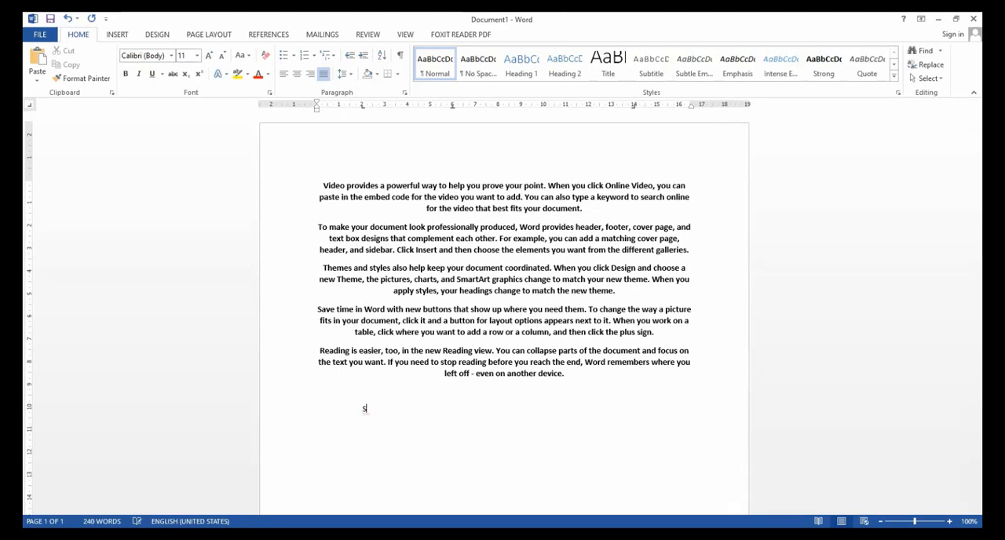
text(hg)
key(Return)
key(BackSpace)
Try the lowercase abbreviation "pwt" after "sehingga" with AutoCorrect, and erase it.
text(pwt)
key(Return)
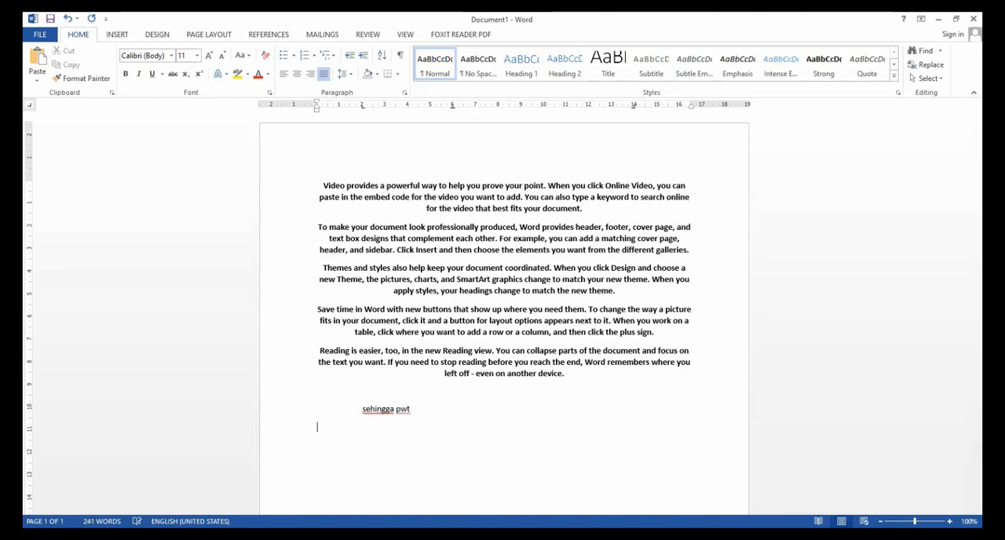
click(419, 402)
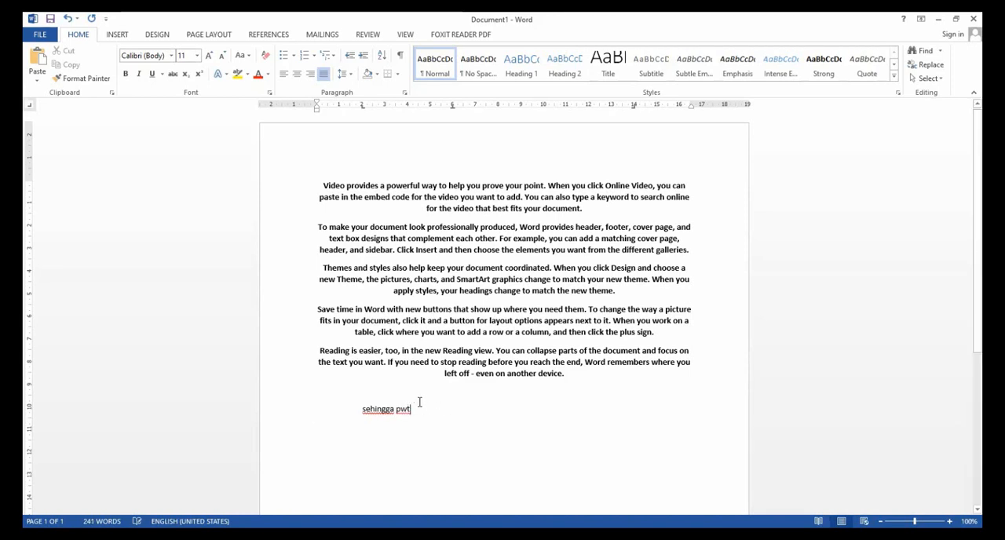
click(422, 412)
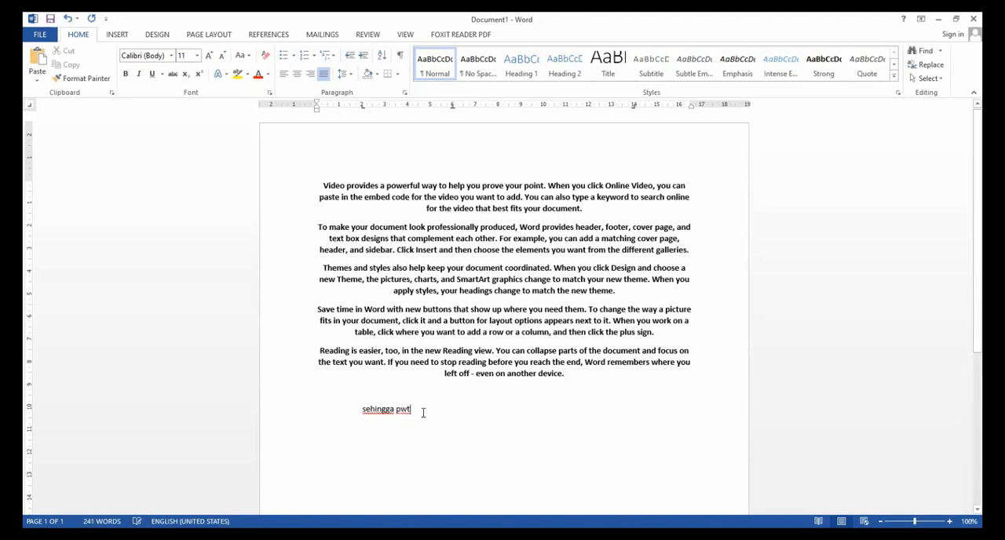
key(BackSpace)
key(BackSpace)
key(BackSpace)
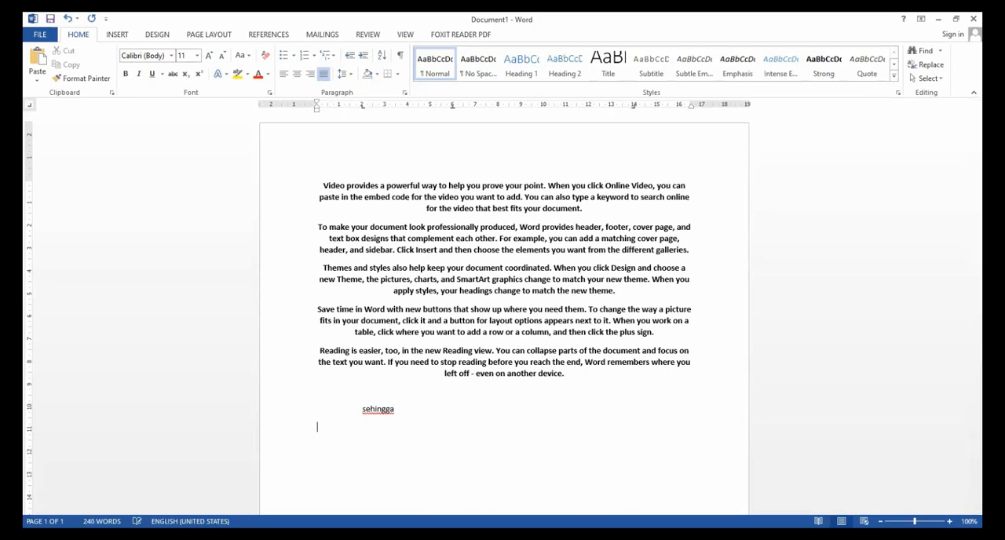
Try "pwt" again on the line below "sehingga" and erase it, returning to the end of "sehingga".
text(pwt)
key(BackSpace)
key(BackSpace)
key(BackSpace)
text(pwt)
key(Return)
click(382, 427)
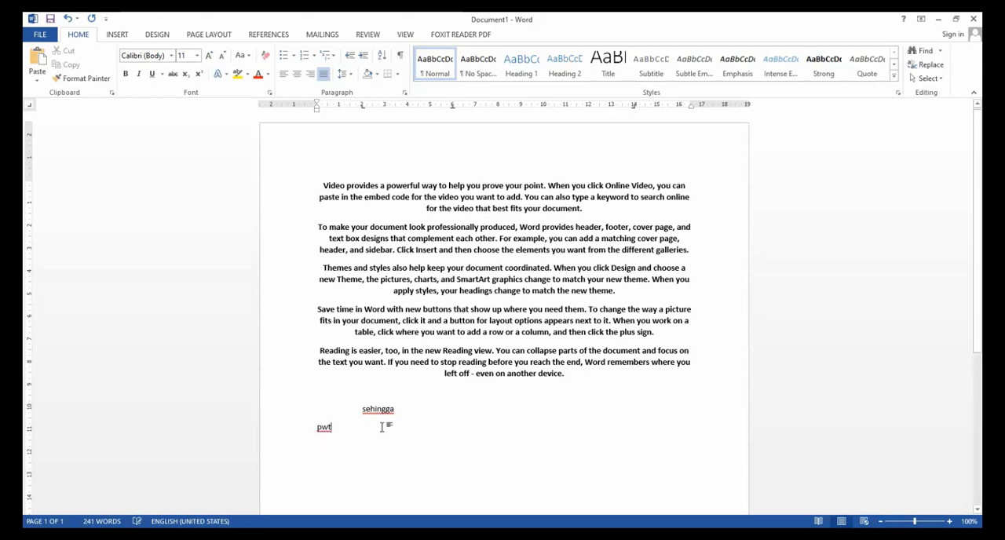
key(BackSpace)
key(BackSpace)
key(BackSpace)
key(BackSpace)
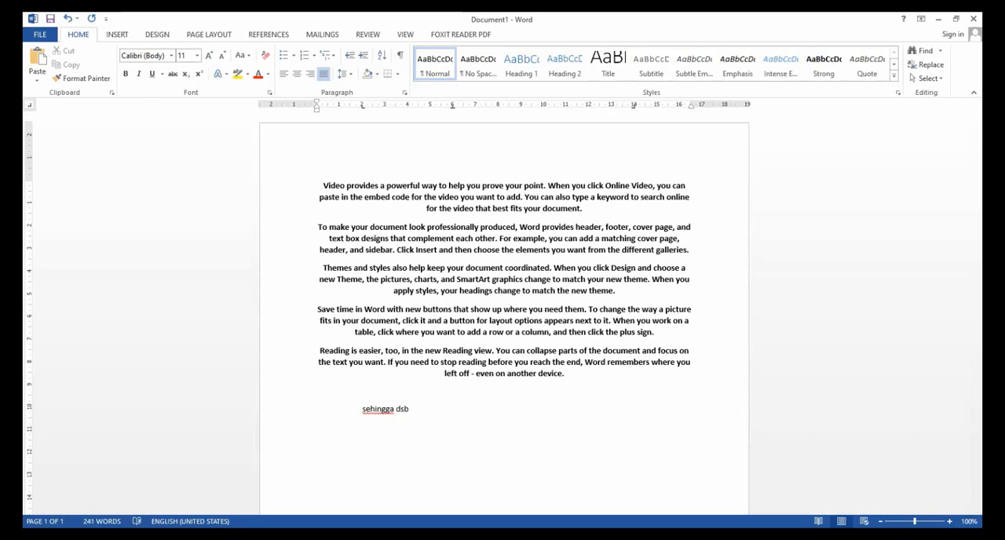
Enter "dsb" after "sehingga" and let AutoCorrect expand it to "dan sebagainya".
text(dsb)
key(Return)
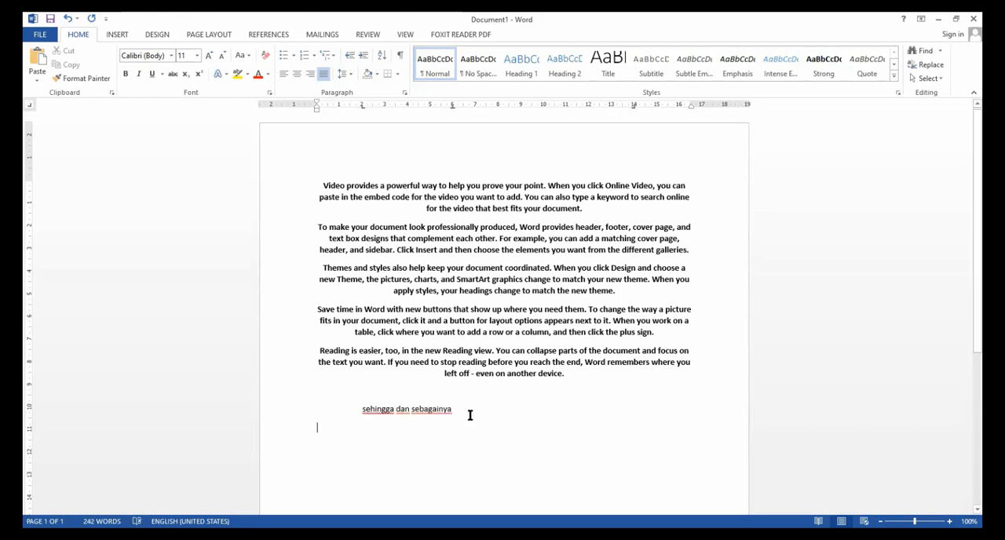
Try "pwt" directly after "dan sebagainya" with AutoCorrect, and remove it.
click(469, 414)
text(pwt)
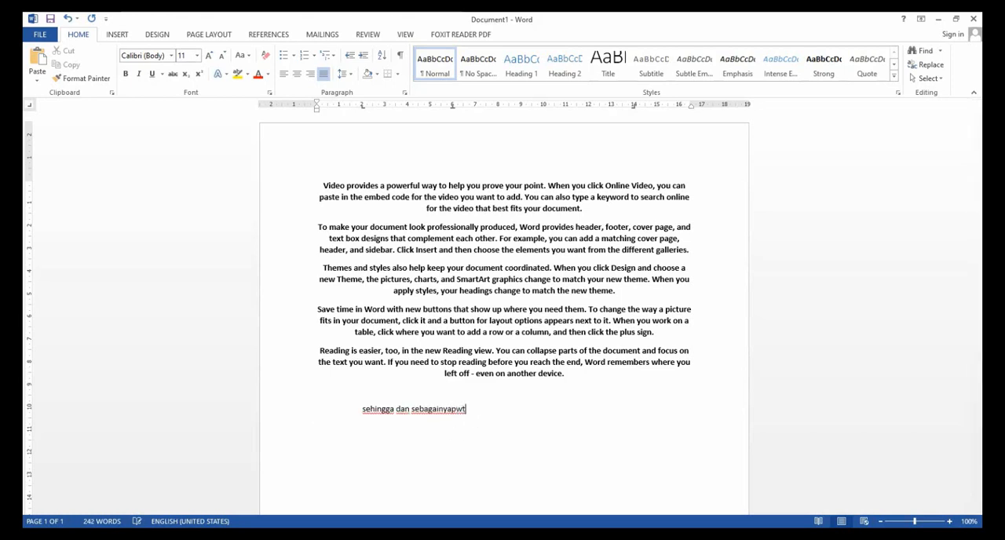
key(Return)
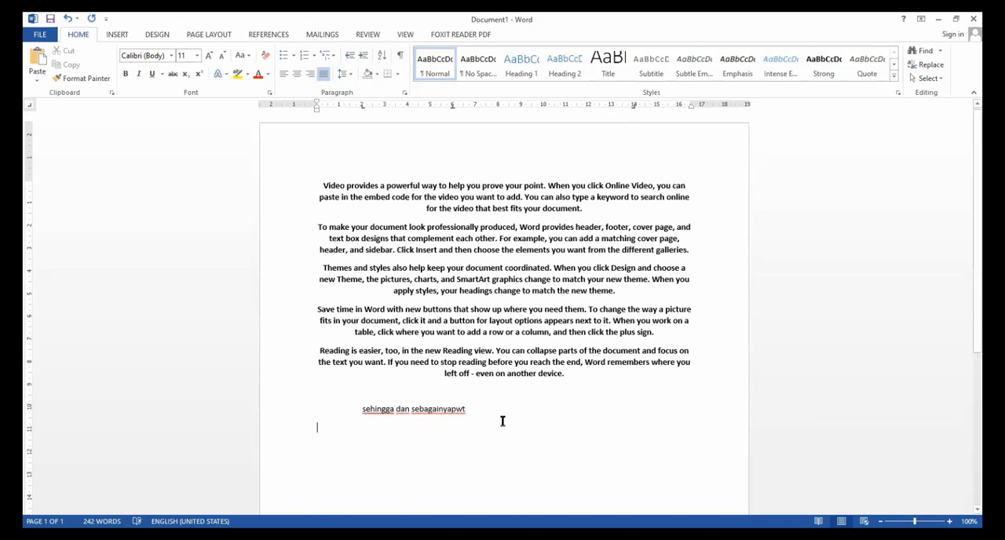
key(BackSpace)
key(BackSpace)
key(BackSpace)
key(BackSpace)
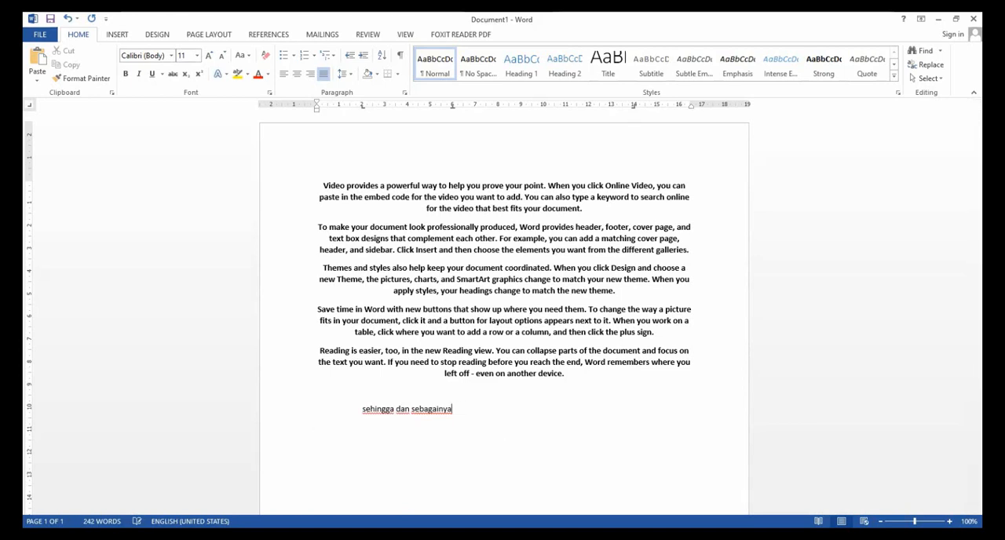
Enter the capitalised abbreviation "Pwt" after "dan sebagainya" and let AutoCorrect expand it to "Purwokerto".
text(P)
text(urwokerto)
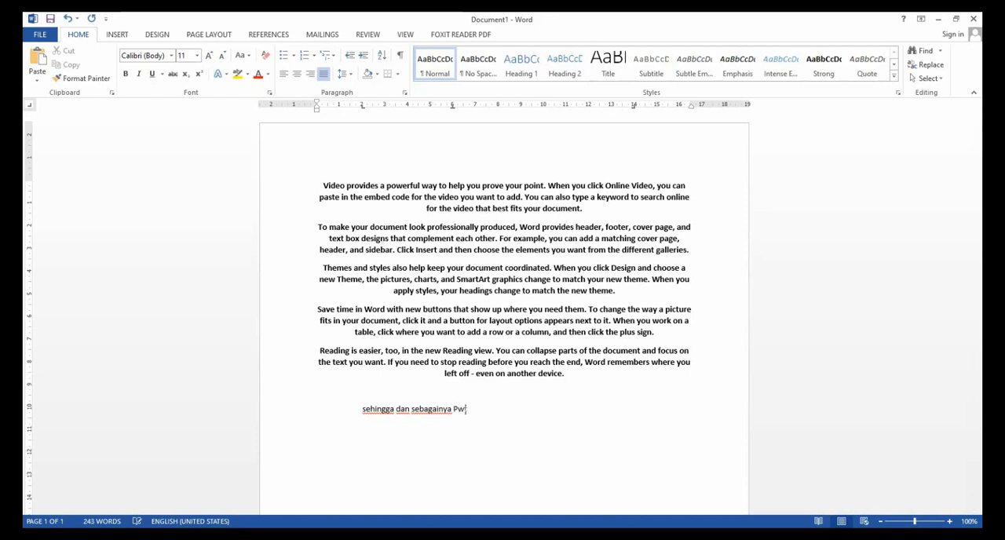
key(Return)
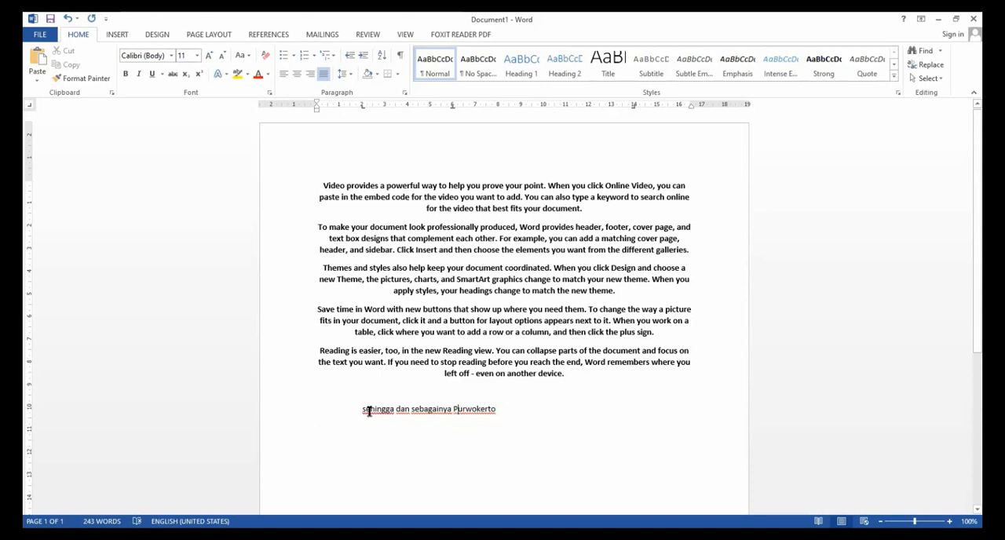
Enter the lowercase abbreviation "pwt" after "Purwokerto" and end the line to test AutoCorrect.
click(504, 410)
text(ps)
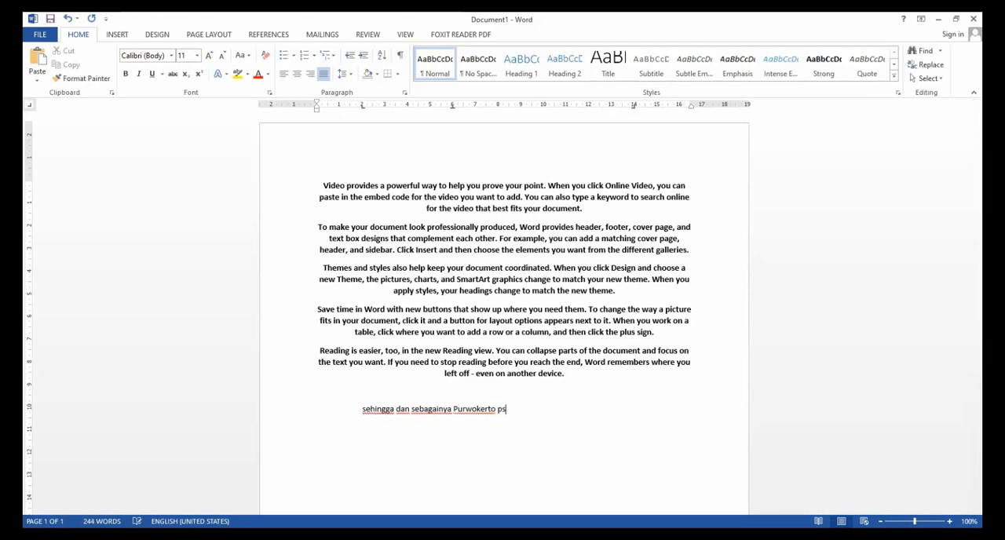
text( wt)
key(Return)
Capitalise the final abbreviation as "Pwt", undo the line break inside it, and let AutoCorrect expand it to "Purwokerto".
click(503, 412)
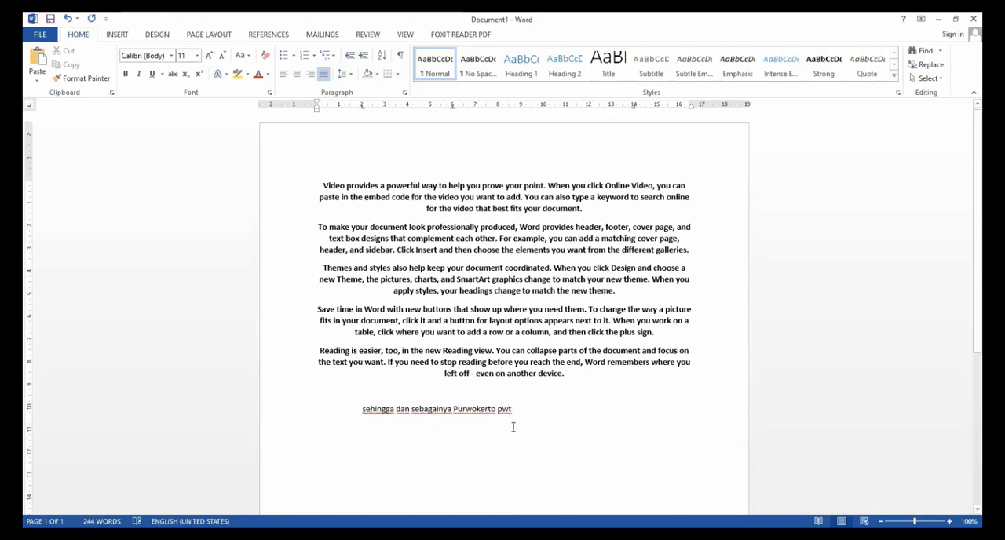
key(BackSpace)
text(P)
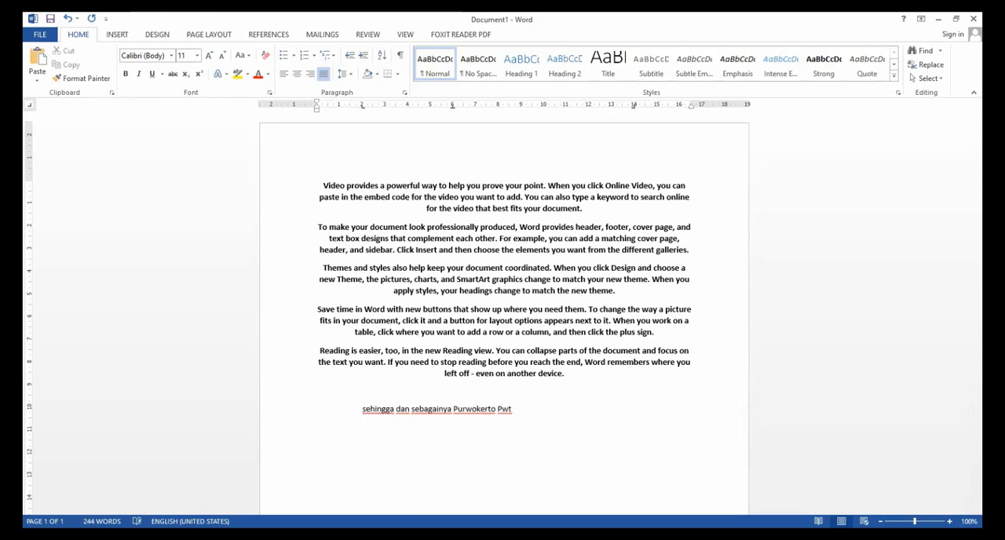
key(Return)
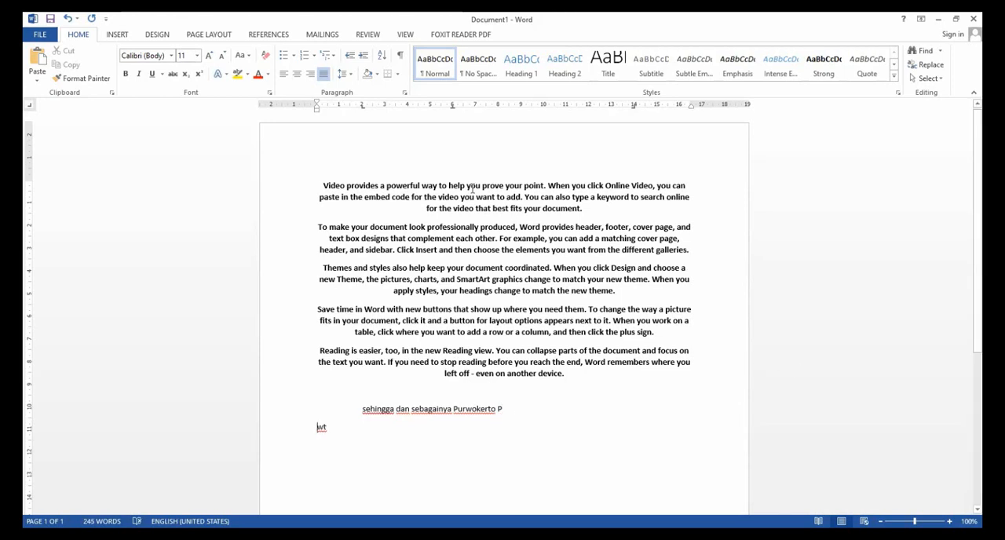
click(67, 18)
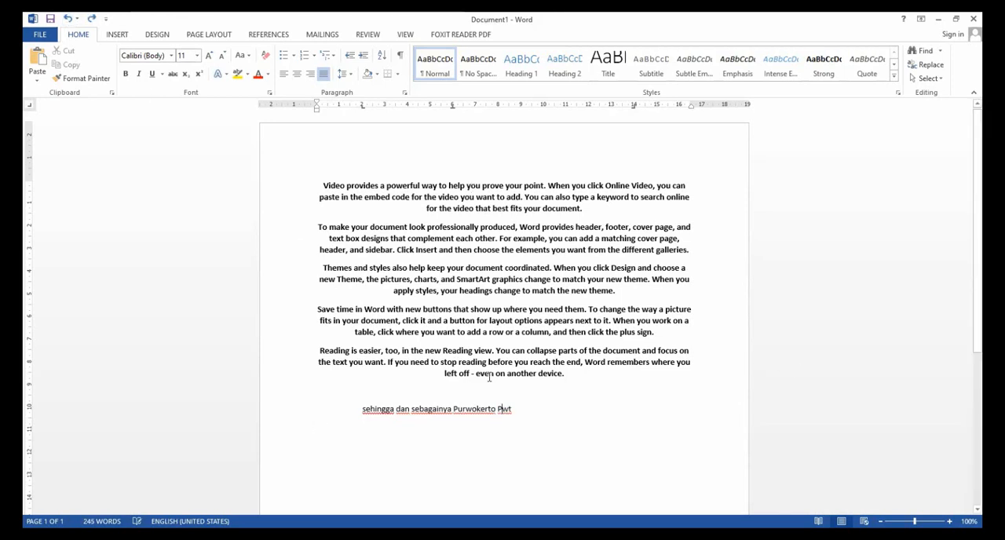
click(522, 412)
key(Return)
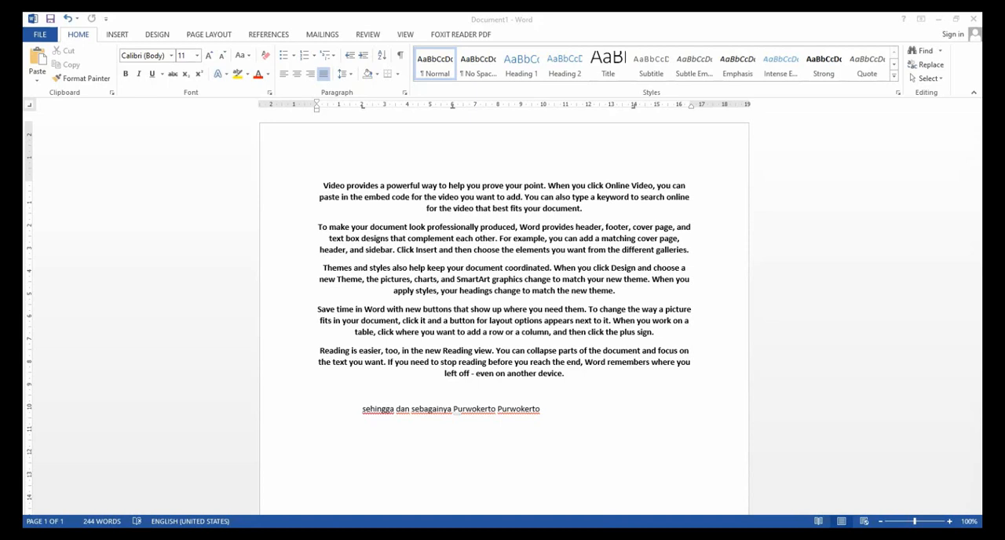
Open the AutoCorrect options in the proofing settings and examine the list of text replacement entries.
click(42, 35)
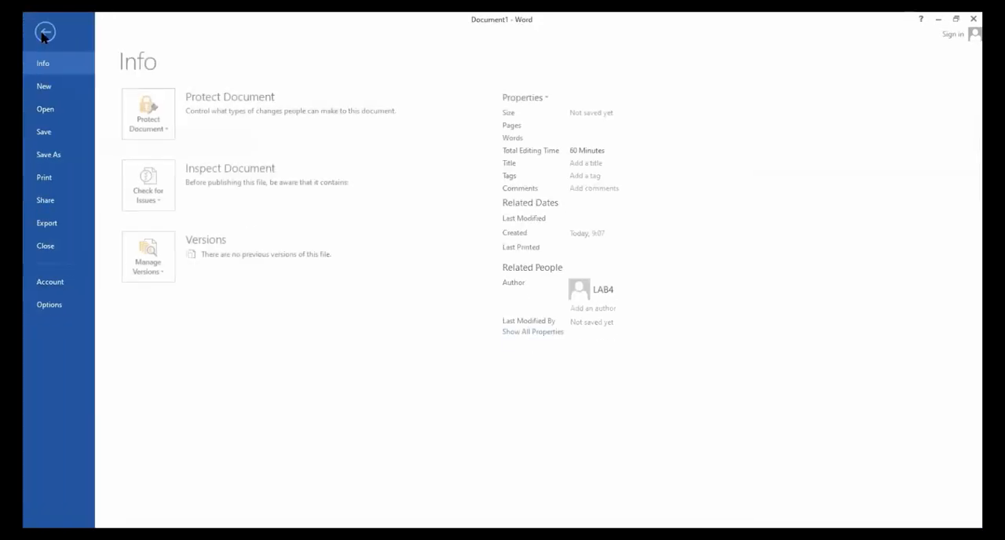
click(58, 306)
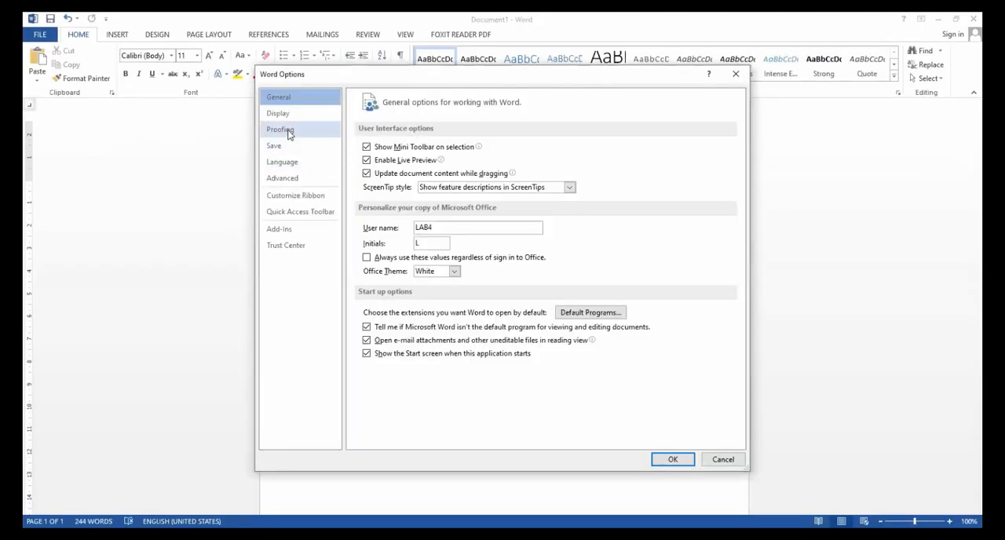
click(287, 132)
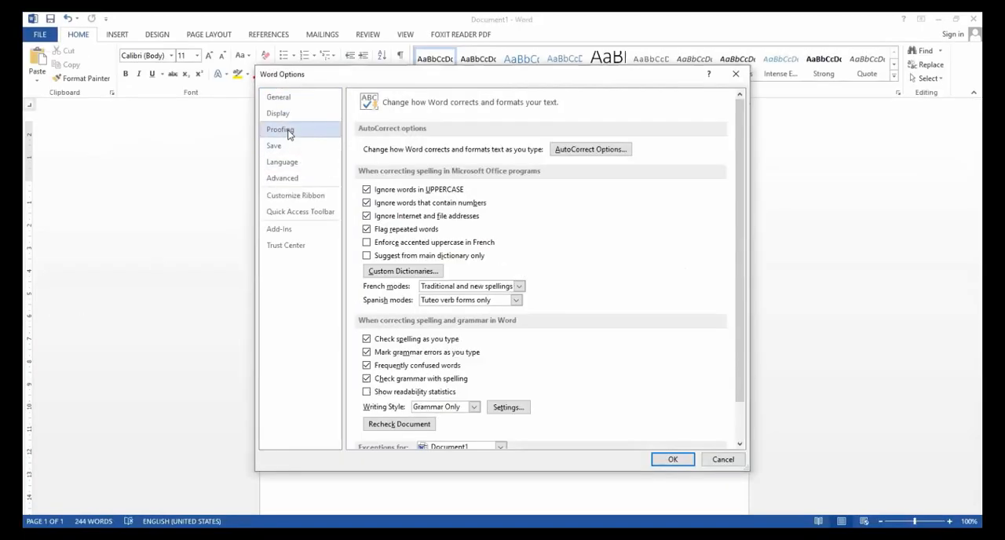
click(568, 152)
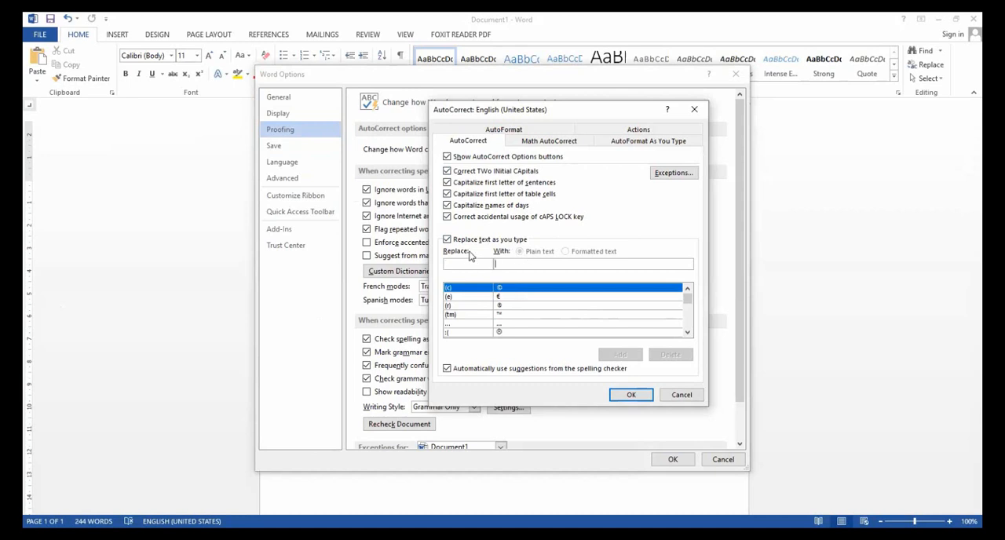
drag(690, 301, 687, 330)
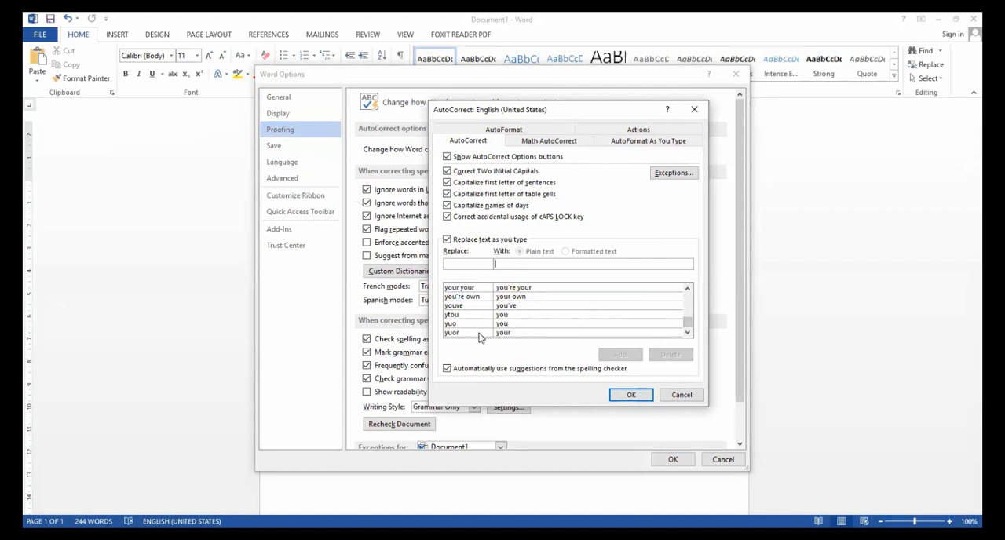
scroll(479, 318, up, 5)
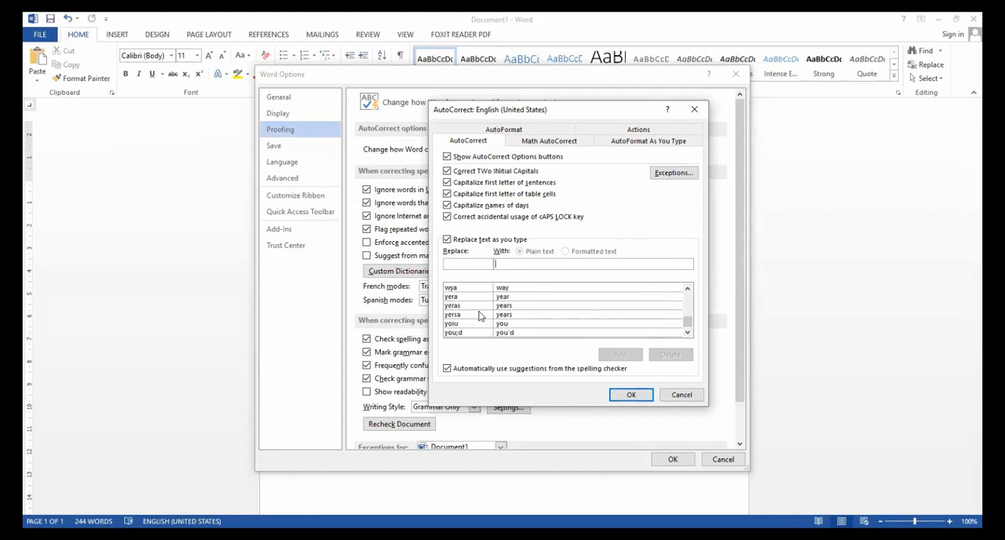
scroll(481, 315, up, 5)
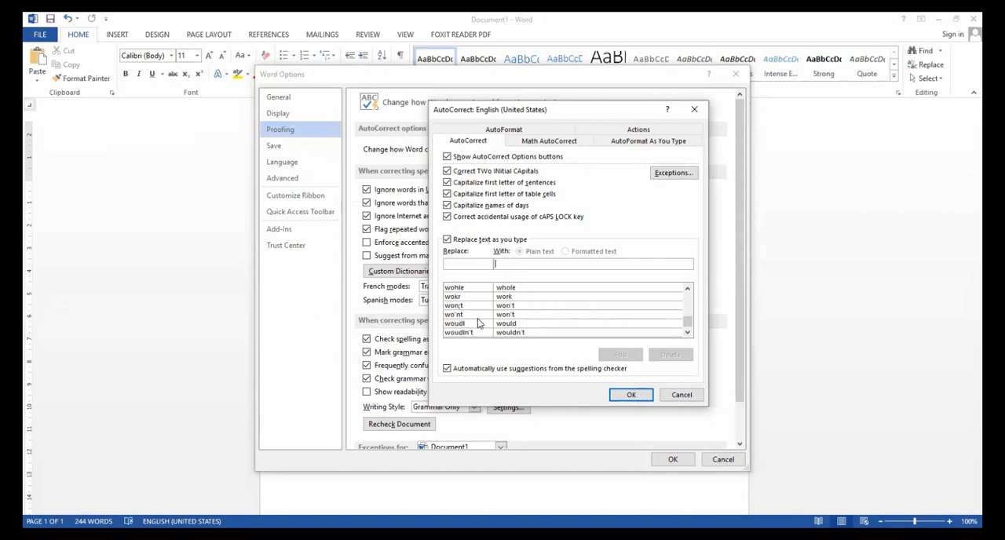
scroll(478, 321, up, 3)
scroll(479, 323, up, 2)
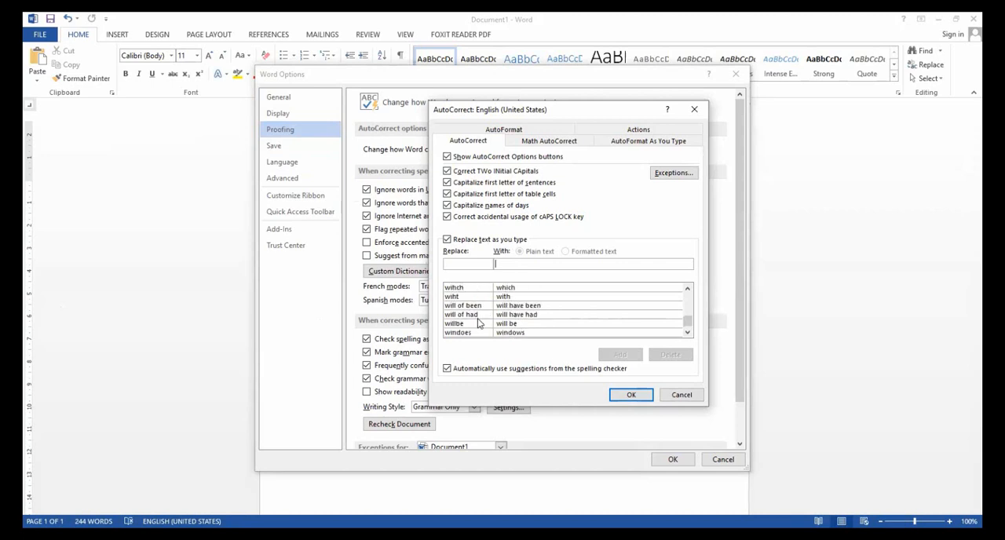
scroll(479, 322, up, 10)
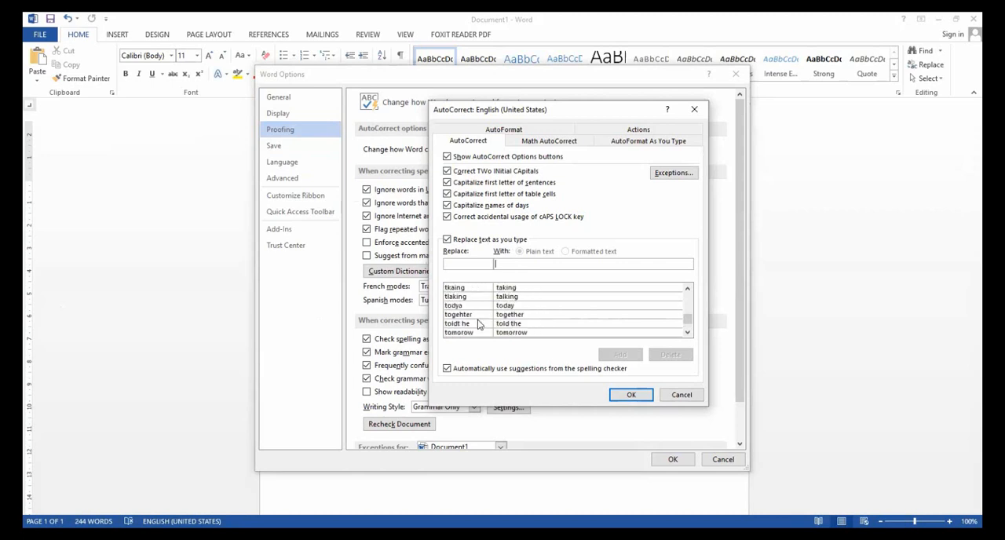
scroll(478, 323, up, 10)
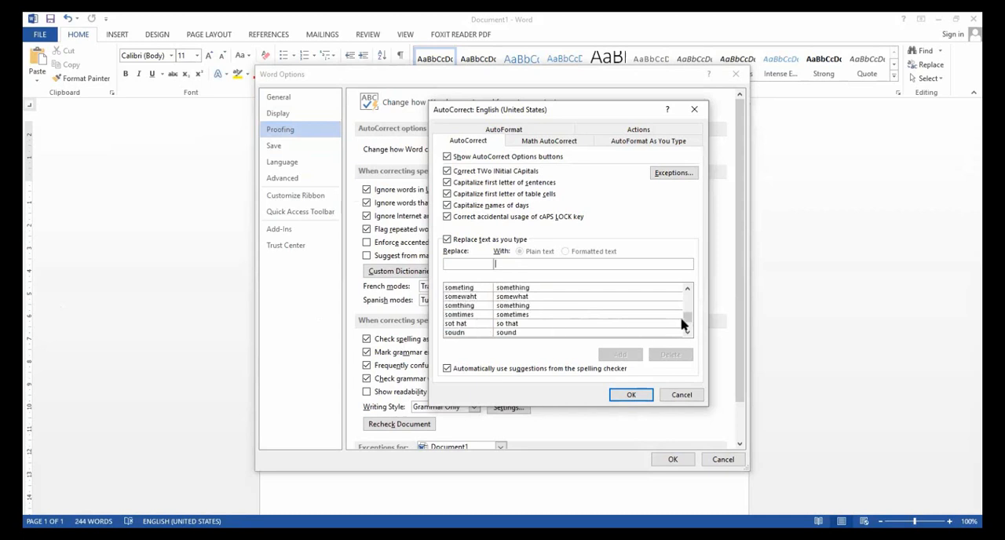
drag(688, 317, 687, 299)
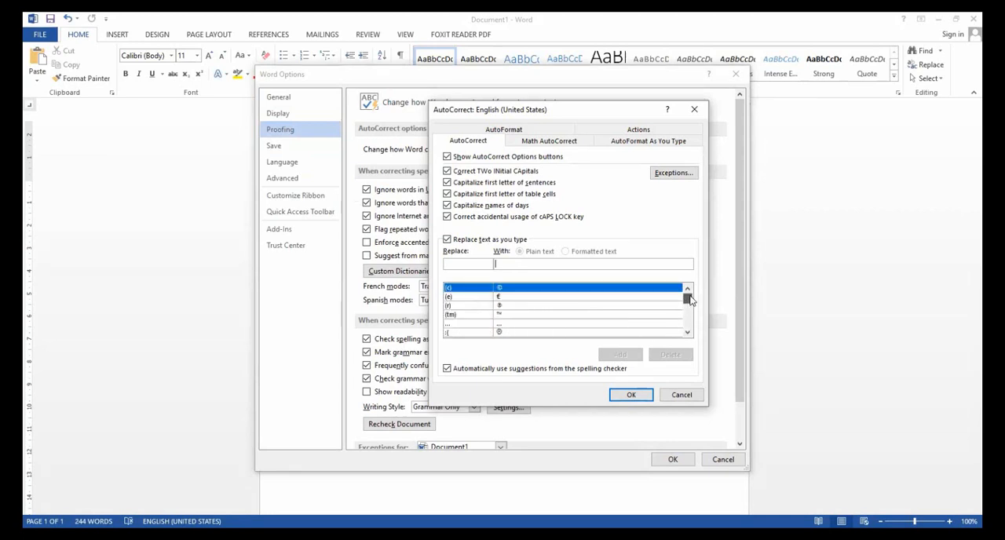
Review the Math AutoCorrect and AutoFormat settings, and return to the AutoCorrect replacement settings.
click(549, 141)
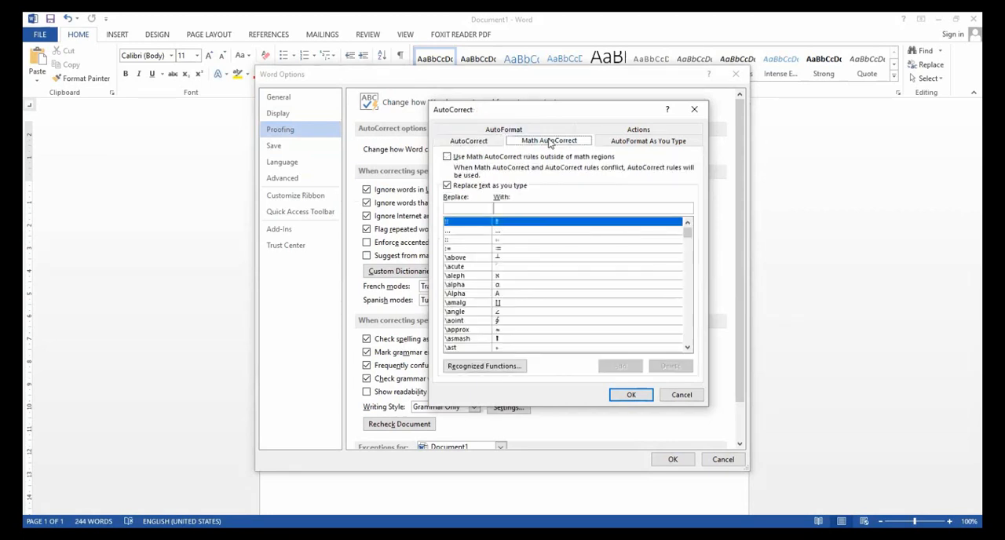
click(530, 131)
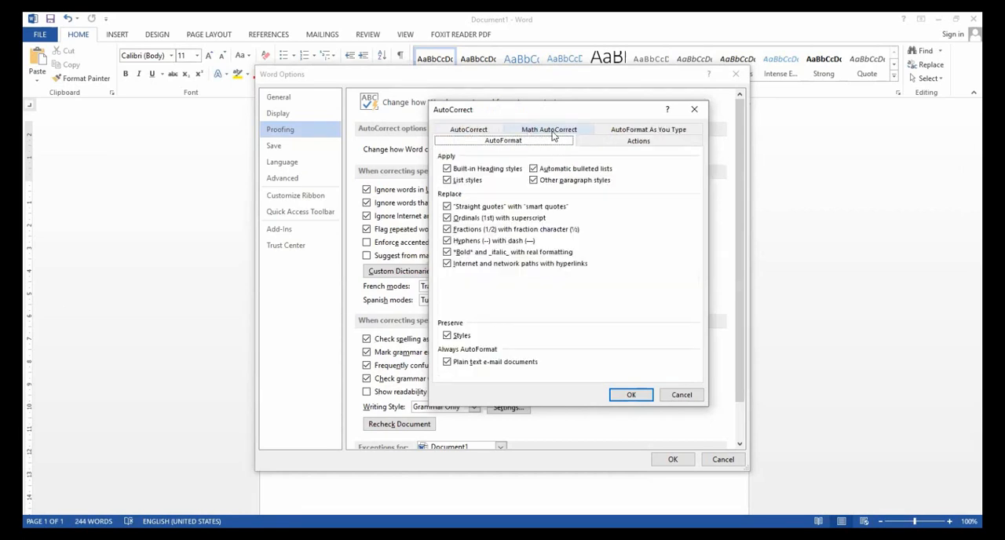
click(553, 135)
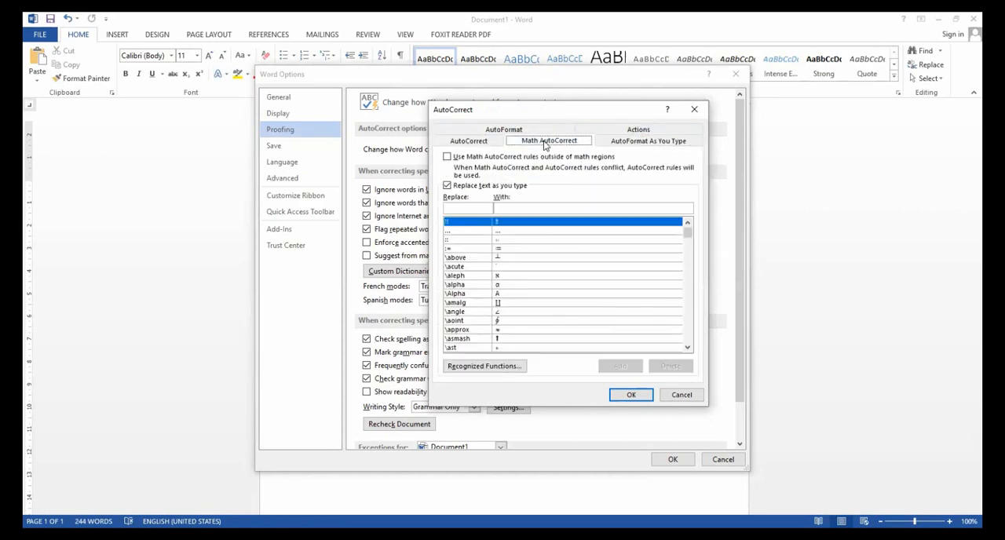
click(469, 142)
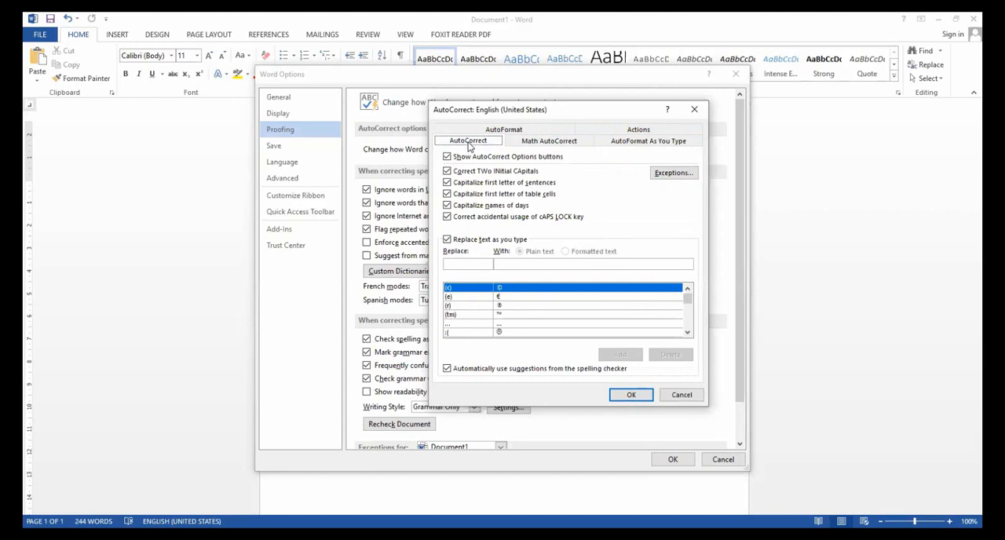
click(631, 396)
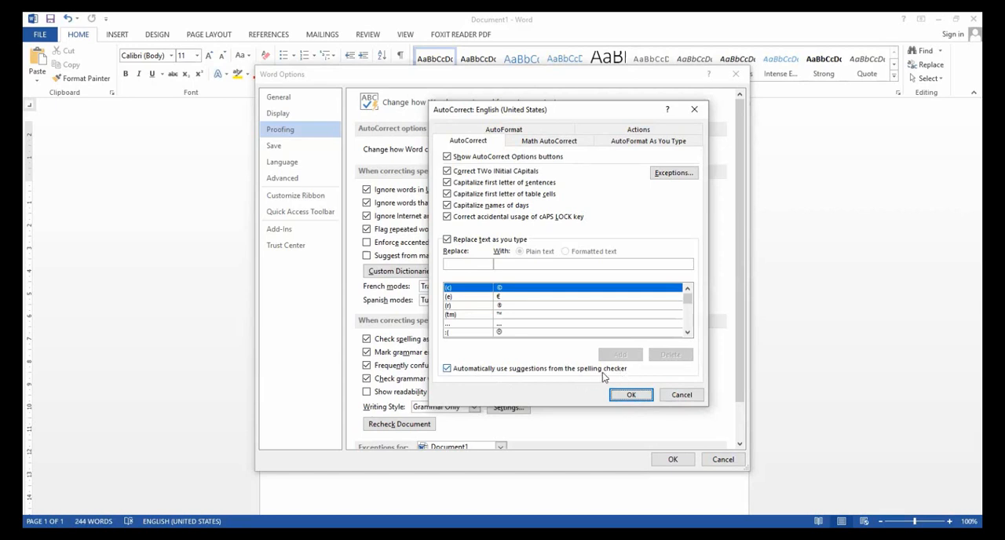
Toggle the automatic use of suggestions from the spelling checker and apply the AutoCorrect and Word options.
click(447, 369)
click(447, 369)
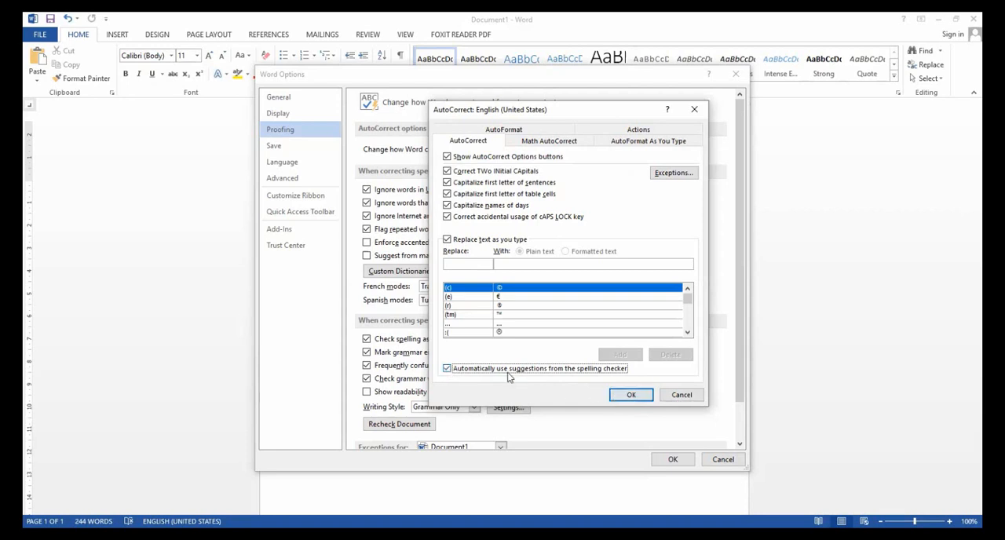
click(447, 369)
click(641, 398)
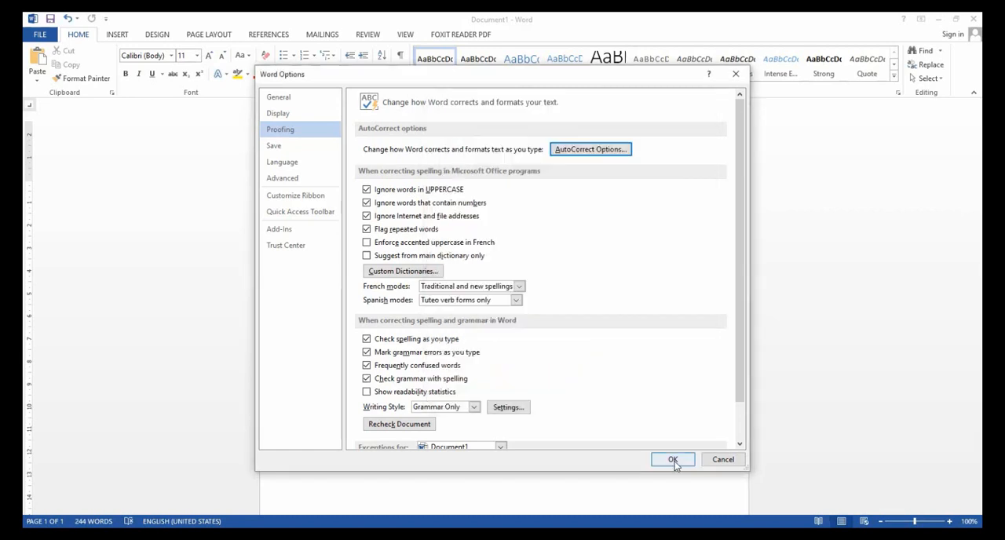
click(673, 462)
drag(549, 414, 347, 413)
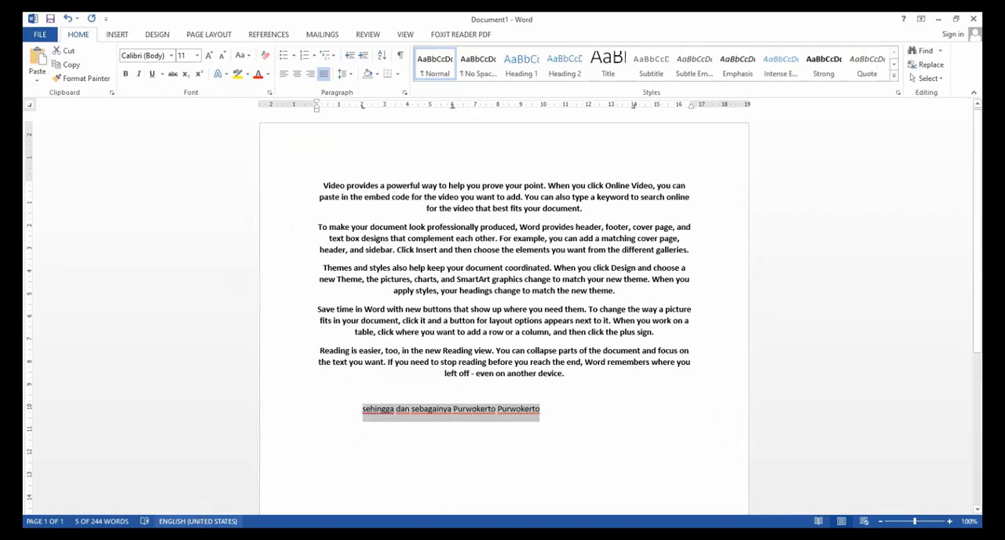
click(201, 534)
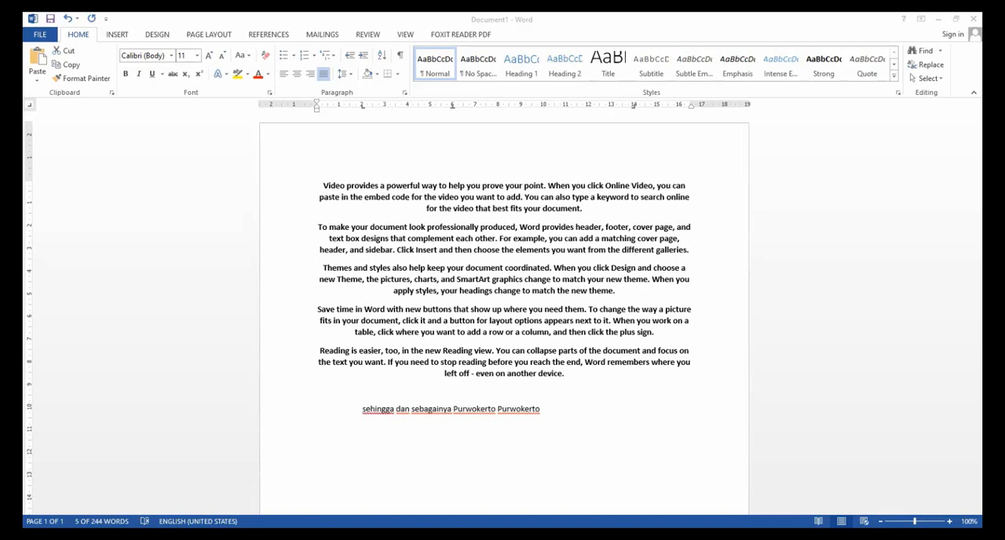
click(554, 408)
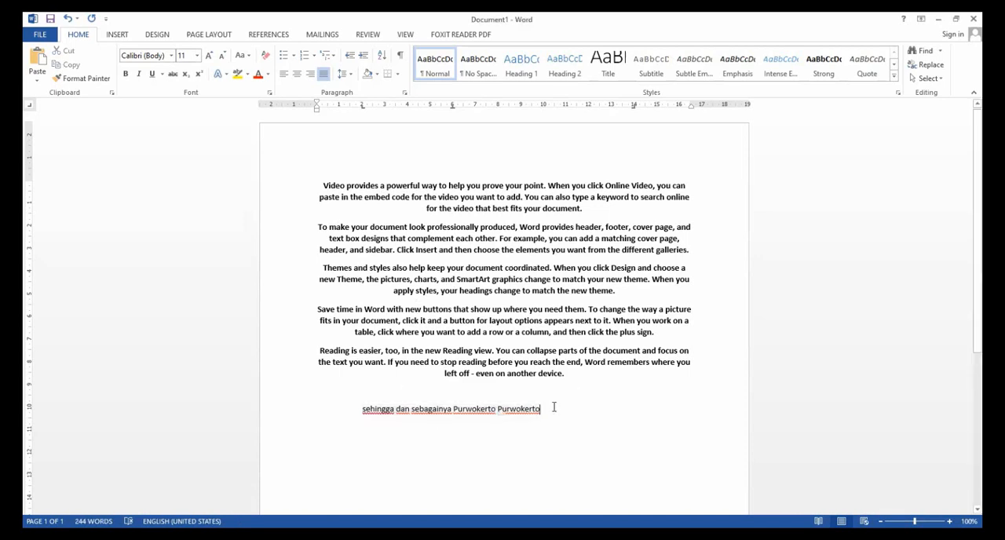
drag(553, 408, 361, 414)
click(322, 185)
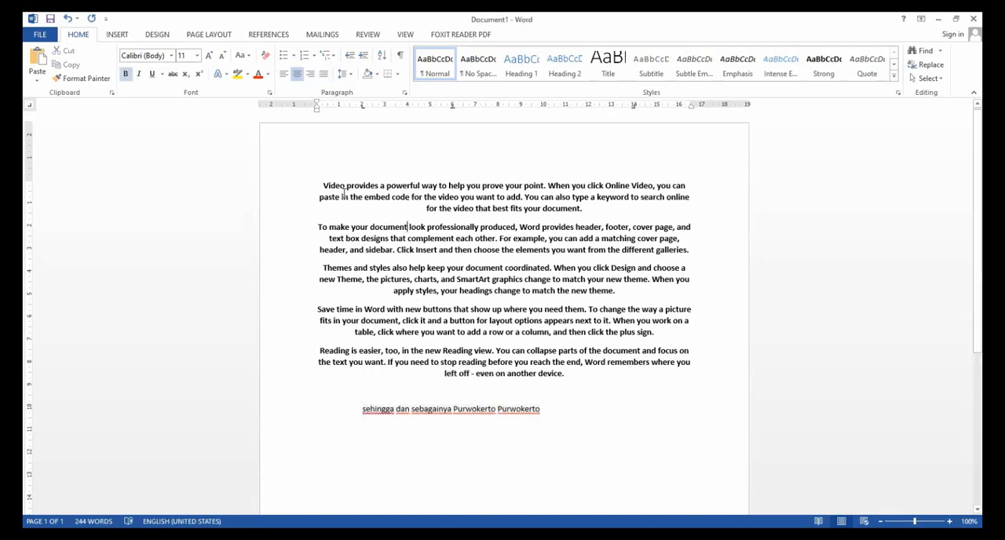
drag(321, 186, 601, 373)
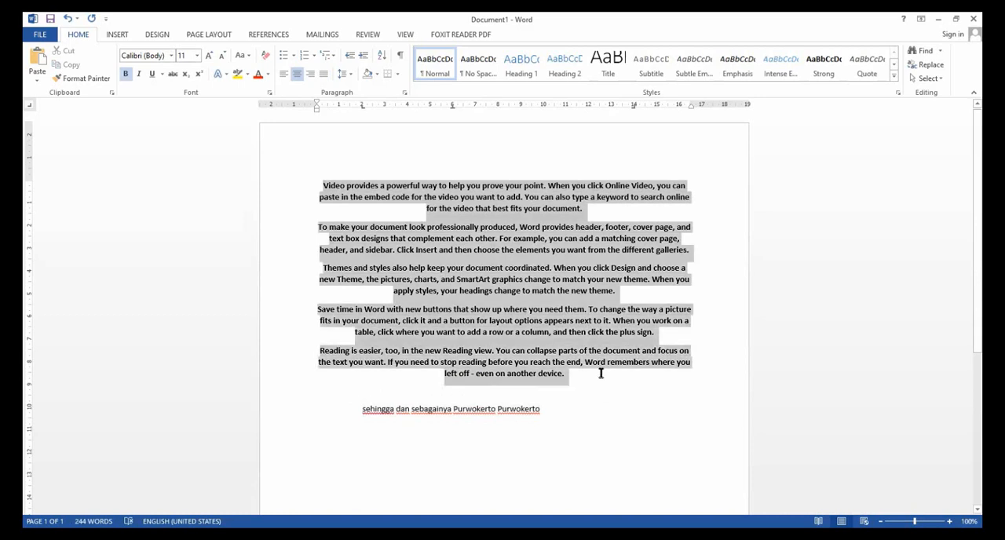
click(579, 404)
click(323, 190)
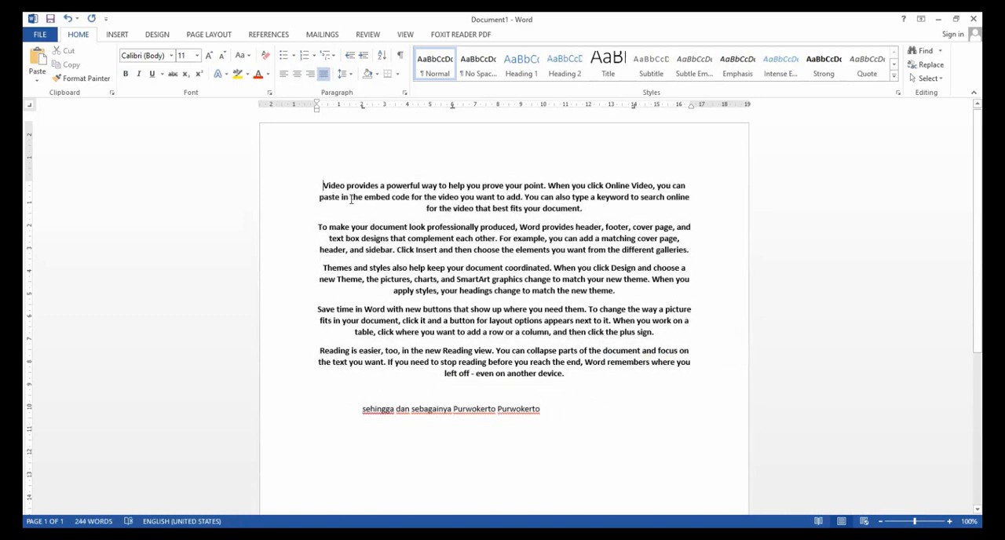
drag(321, 186, 611, 370)
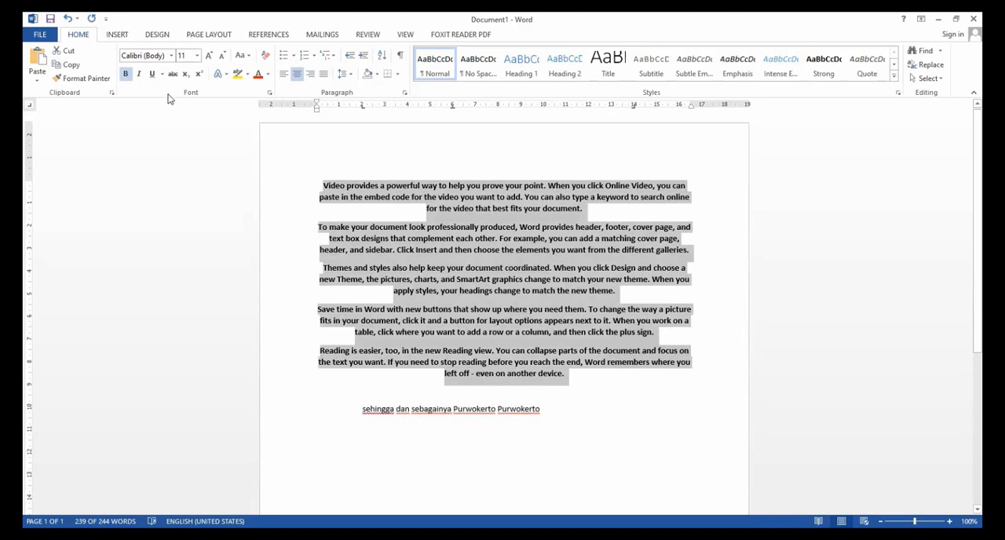
Encrypt the document with a password, entering the password and re-entering it for confirmation.
click(35, 35)
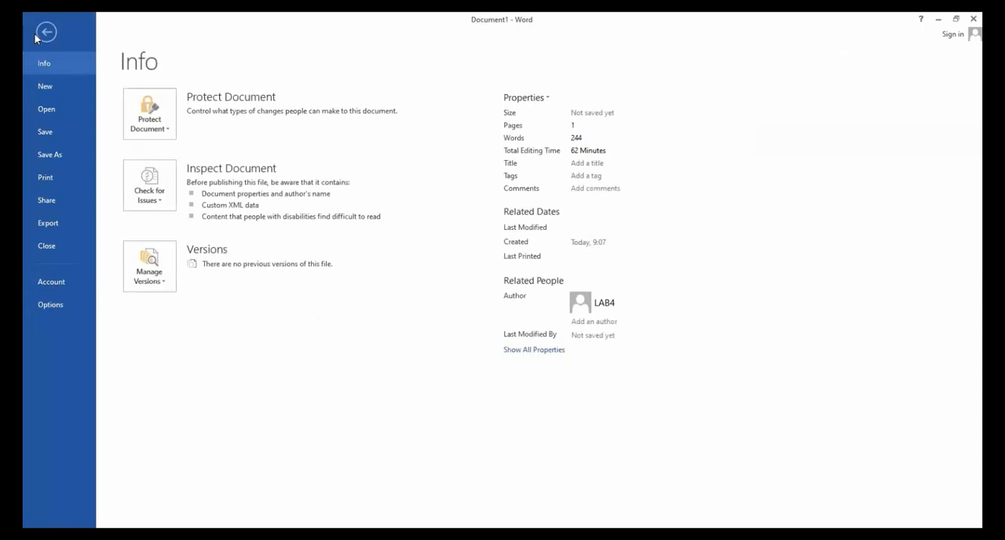
click(169, 132)
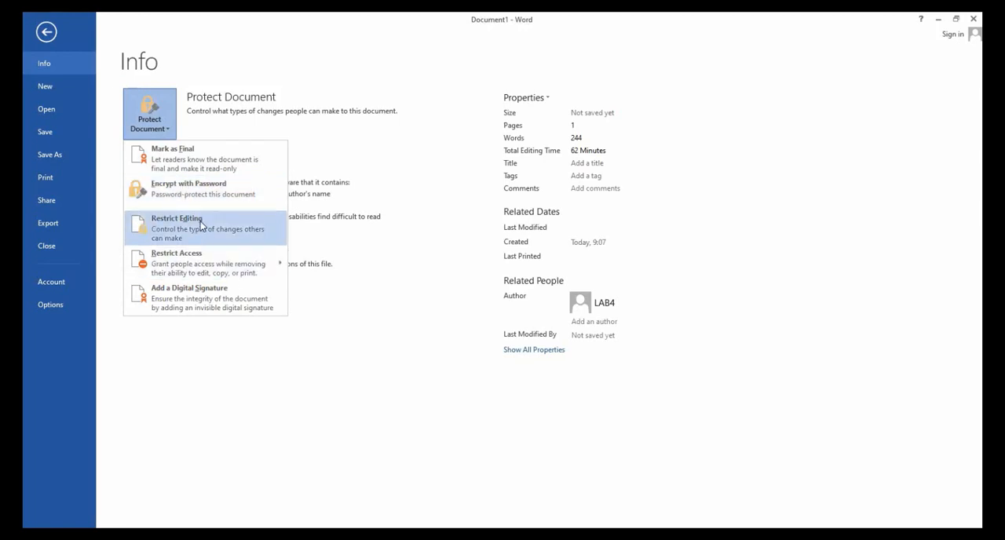
mouse_move(202, 269)
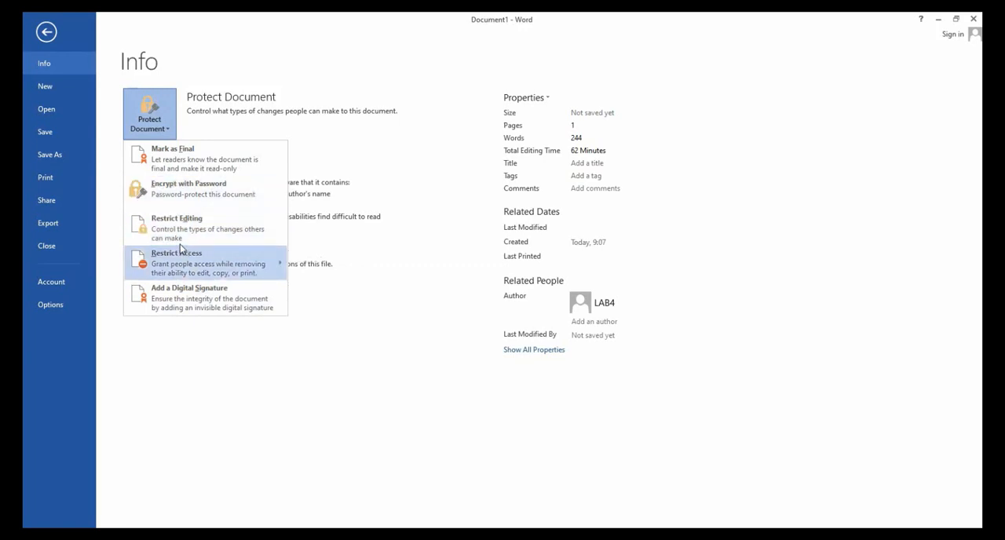
click(196, 195)
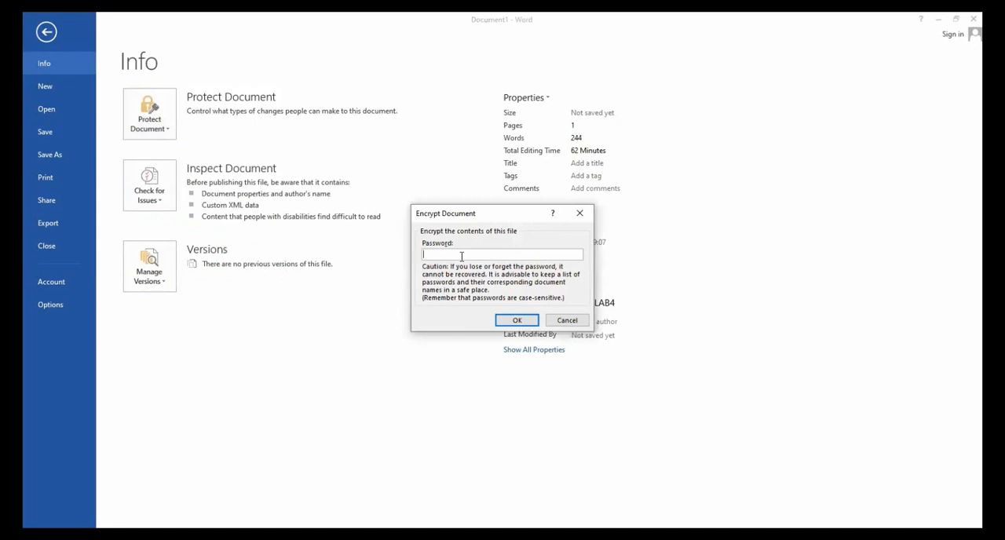
text(123)
click(533, 324)
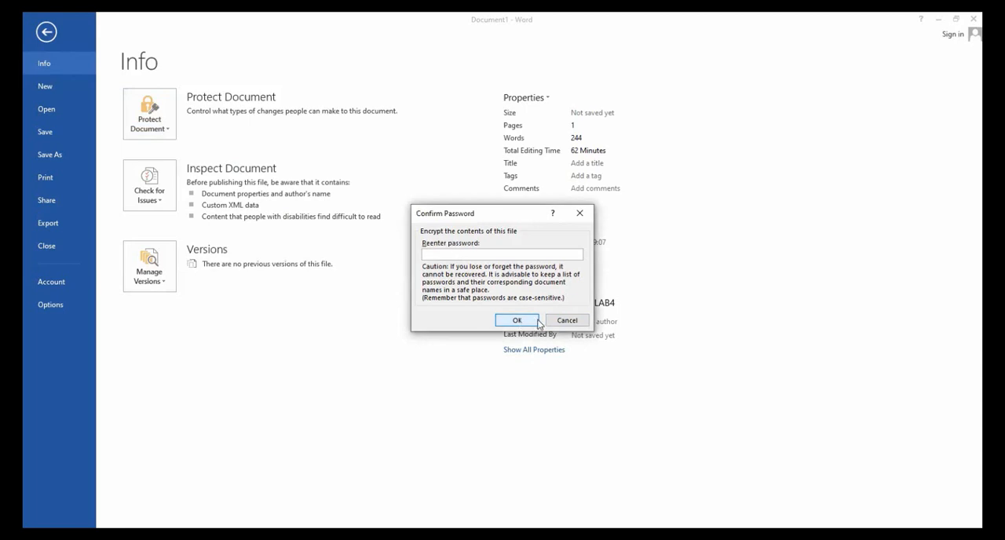
text(123)
click(527, 321)
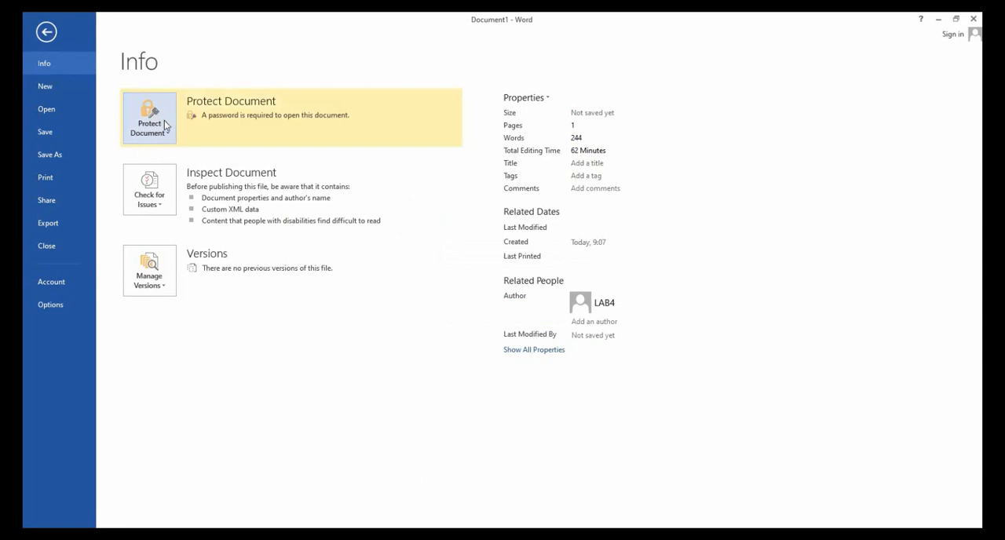
Save the document as a Word Document named "coba" in the Documents folder and close it.
click(61, 159)
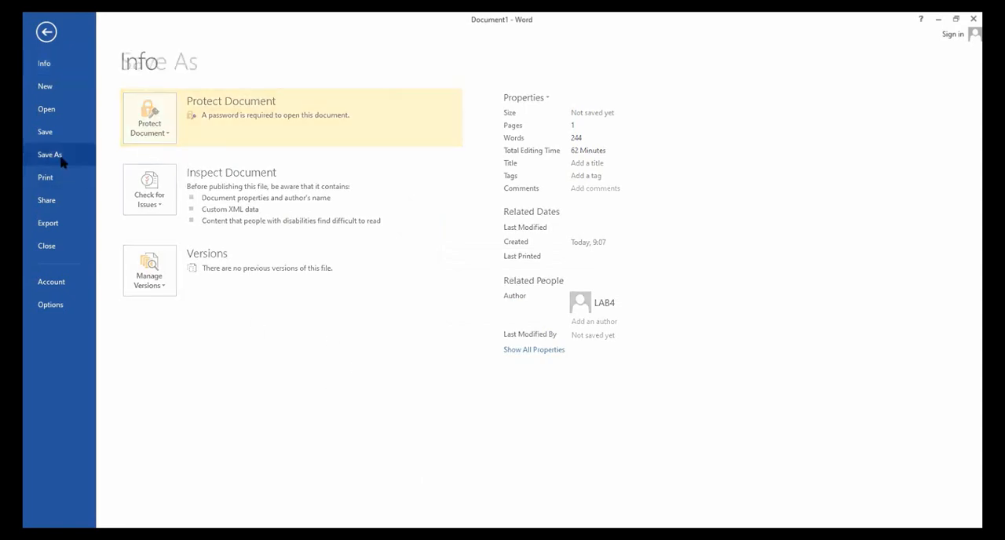
click(341, 269)
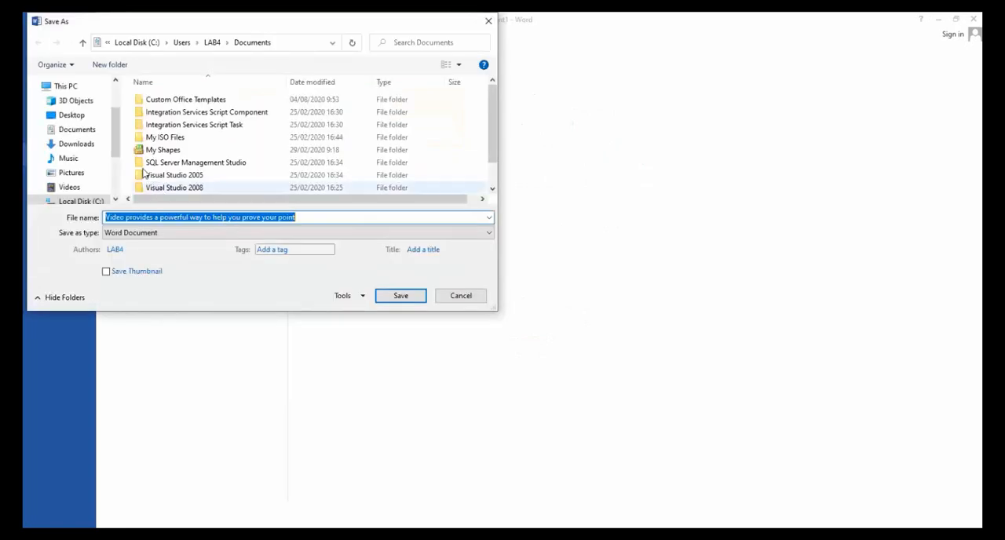
click(77, 129)
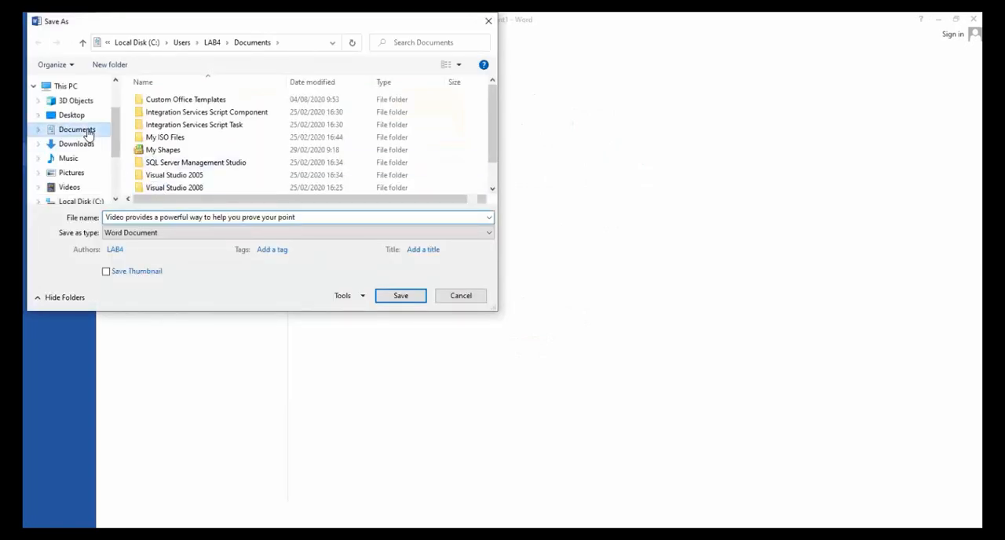
click(307, 217)
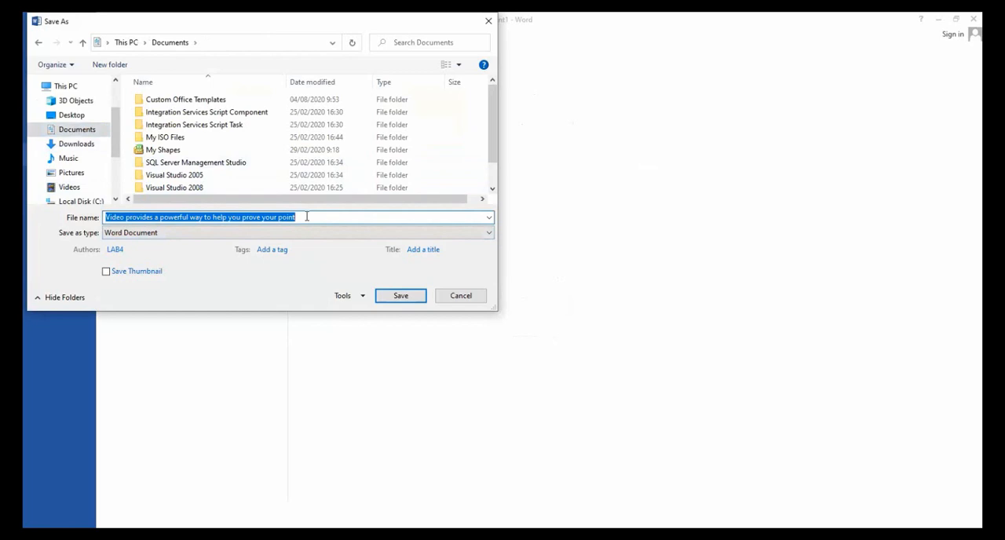
text(coba)
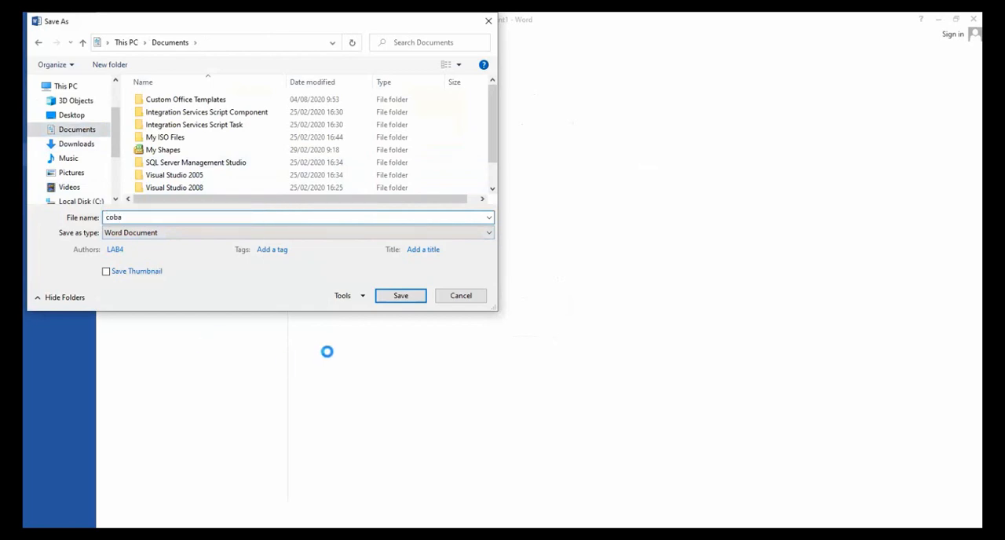
click(384, 297)
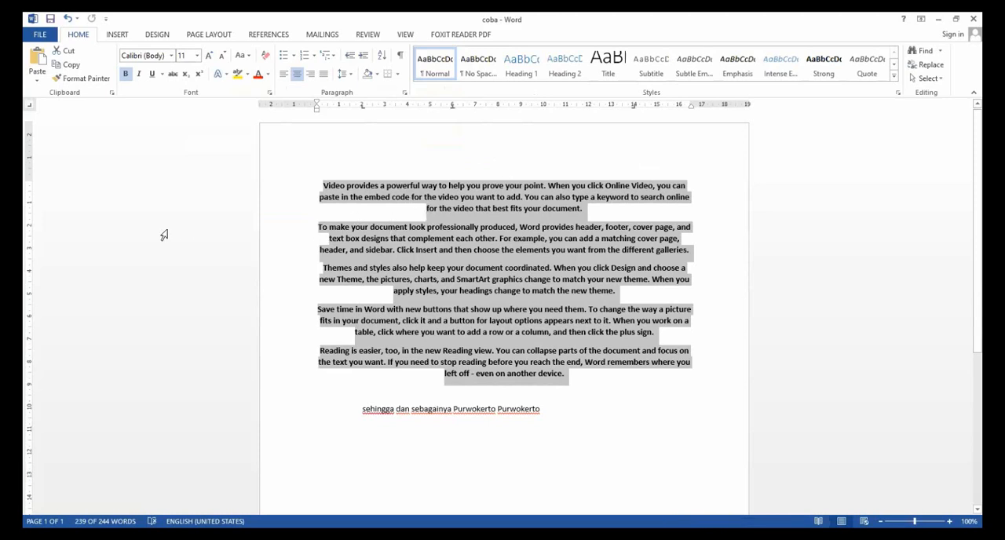
click(703, 163)
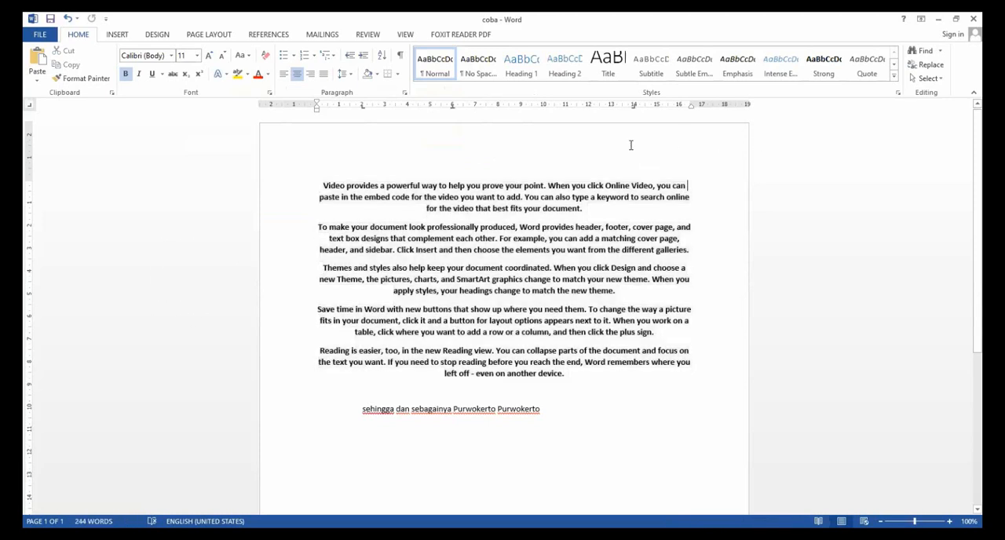
click(965, 23)
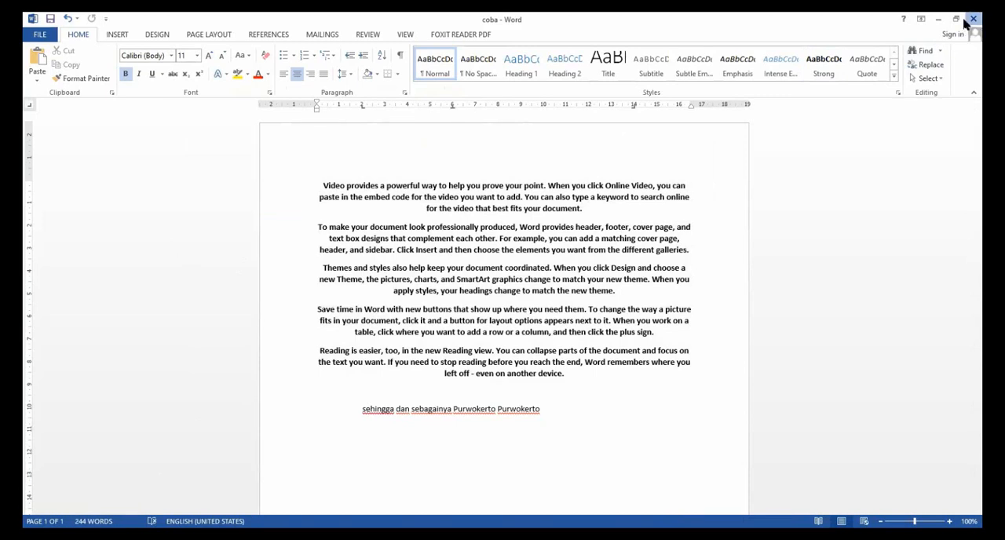
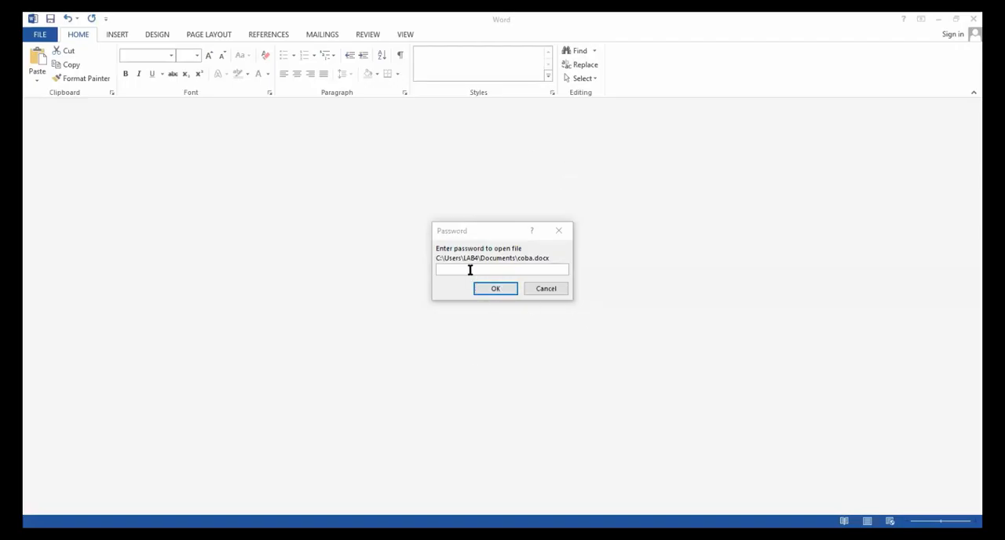
Unlock the coba.docx document by entering its password.
click(469, 269)
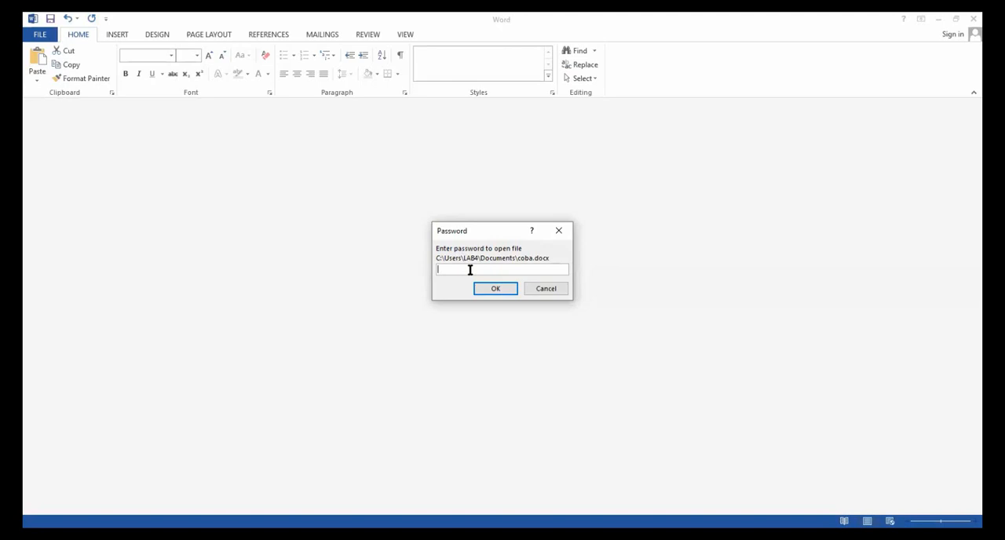
text(123)
key(Return)
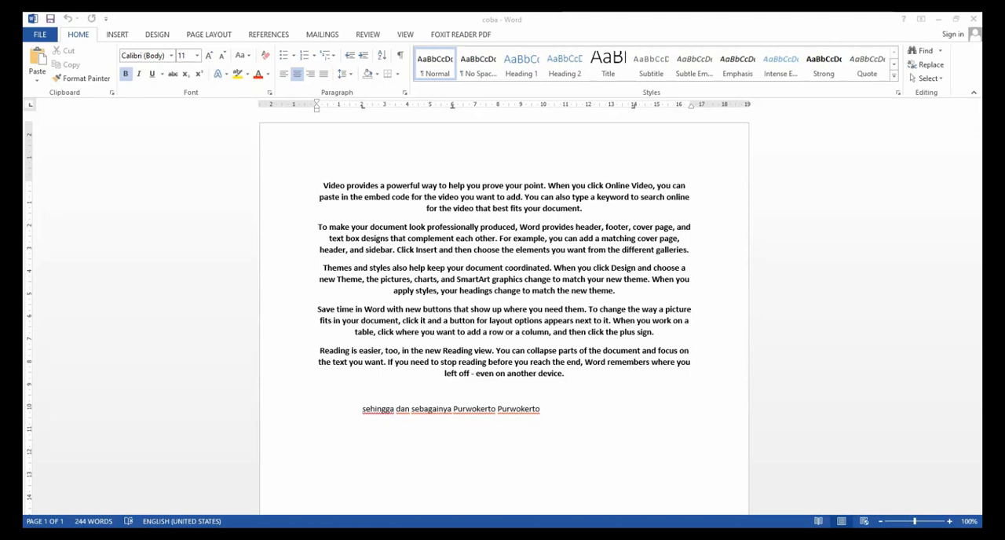
Justify all five bold English paragraphs of the sample text.
click(332, 186)
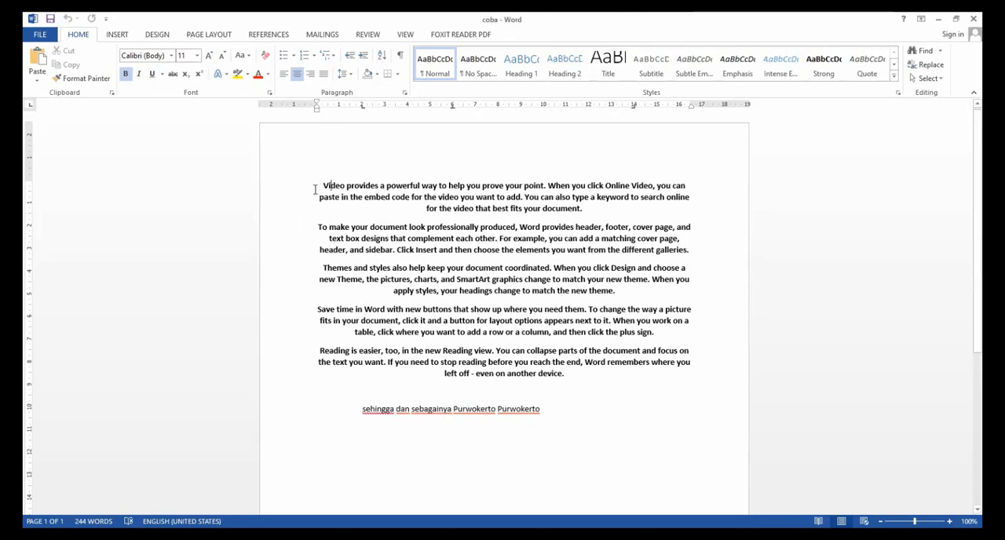
drag(322, 186, 620, 372)
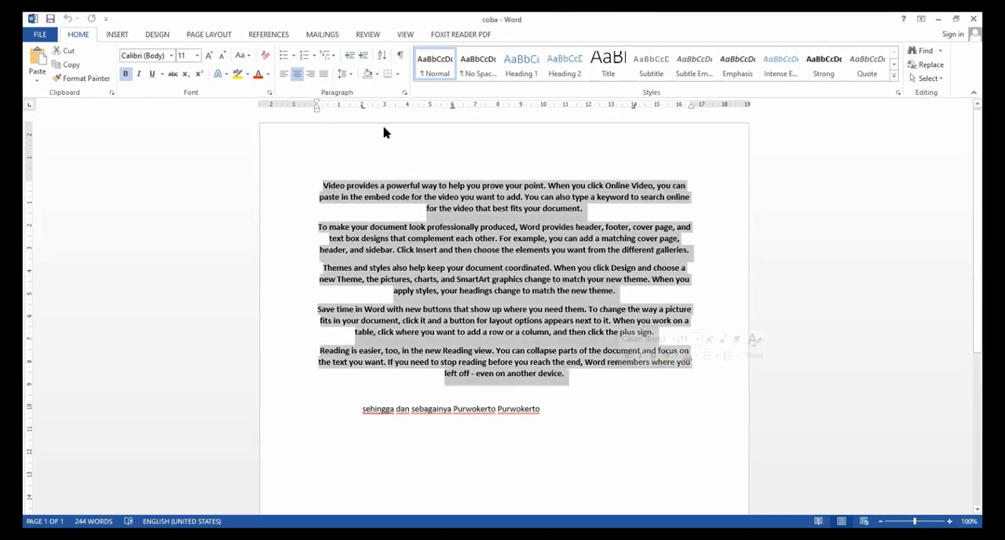
click(324, 74)
click(516, 291)
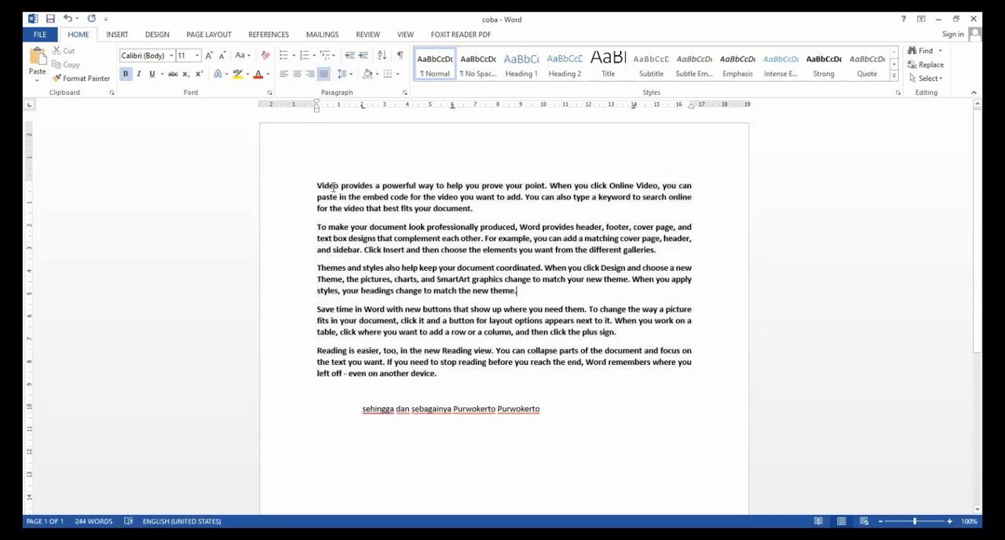
Indent the first line of the paragraph beginning "Video provides" by about 1.5 cm using the ruler.
click(316, 183)
drag(318, 105, 318, 106)
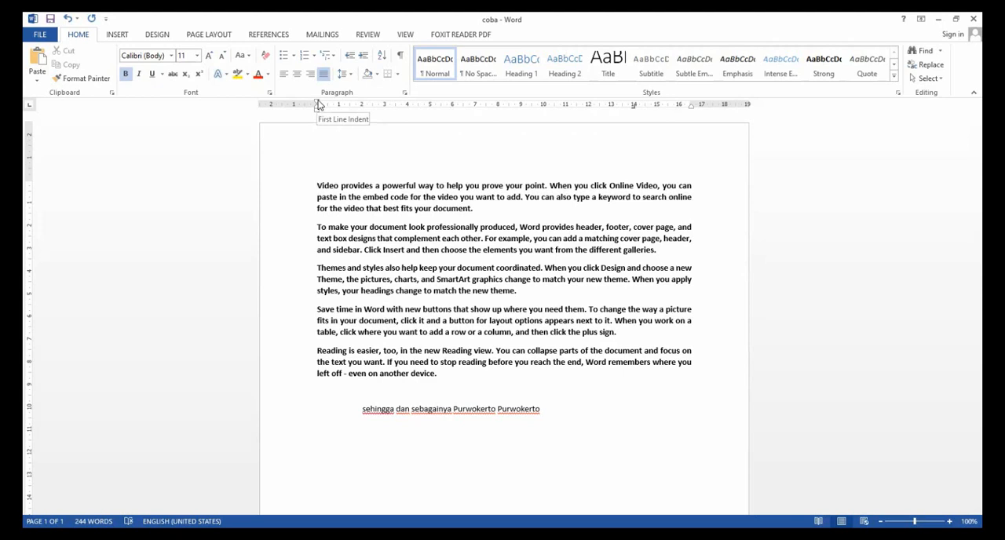
drag(318, 104, 319, 103)
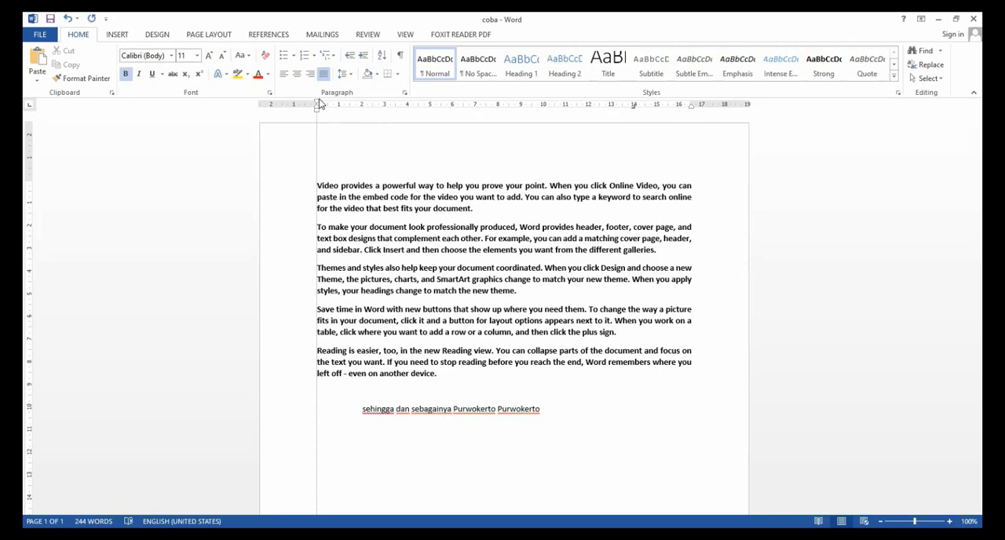
drag(319, 104, 355, 111)
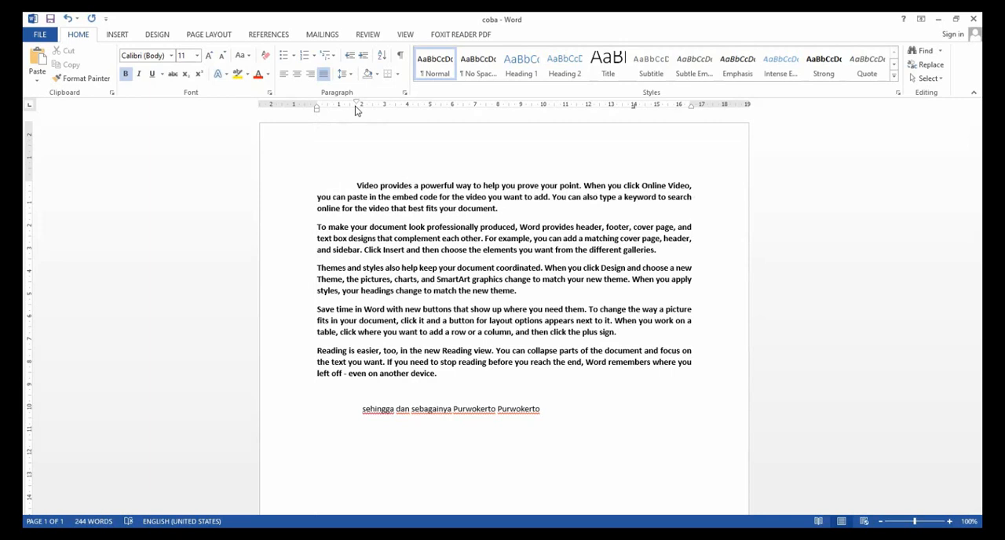
drag(355, 110, 350, 111)
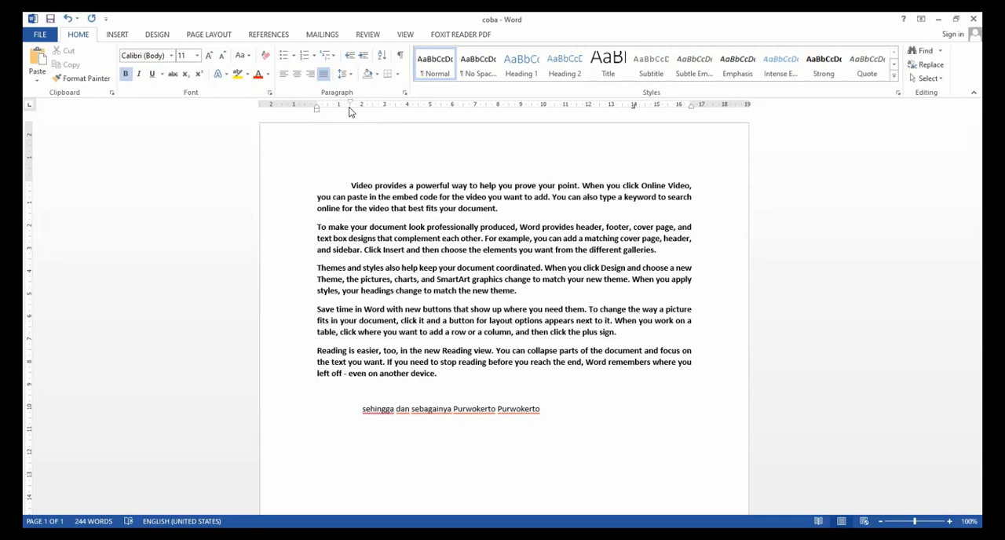
drag(351, 110, 361, 111)
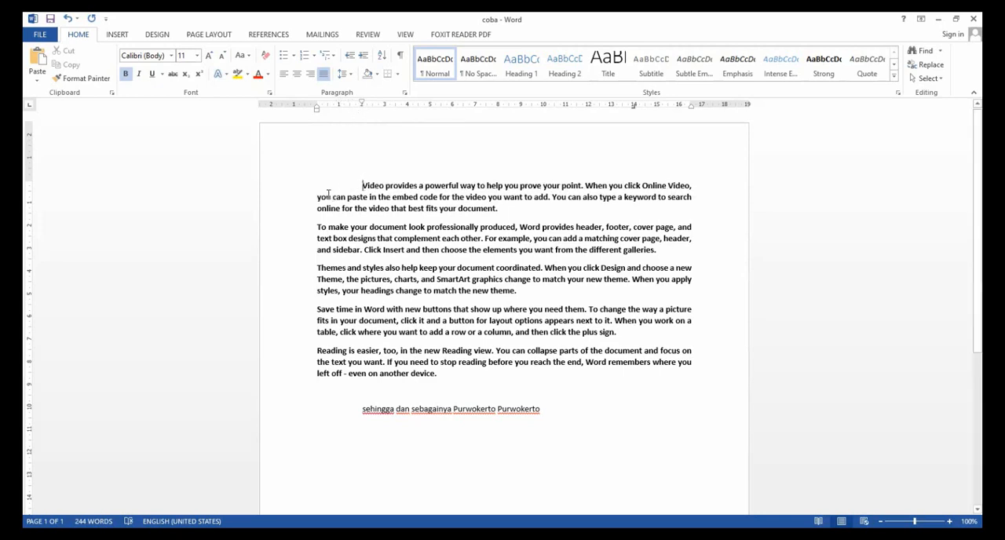
drag(318, 197, 519, 201)
click(393, 197)
drag(362, 106, 350, 110)
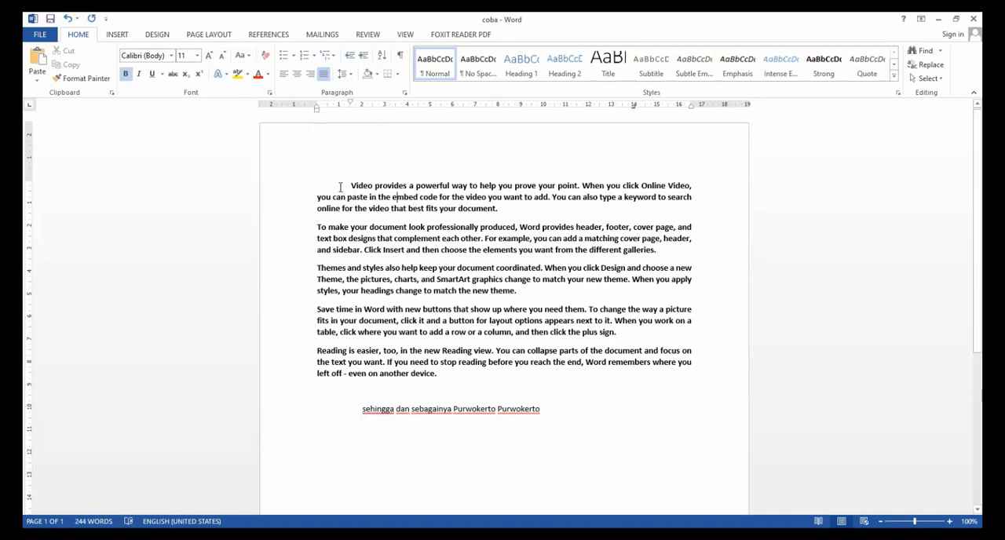
Try a hanging indent of about 6.7 cm on the first paragraph, and undo it.
click(319, 198)
drag(318, 199, 510, 209)
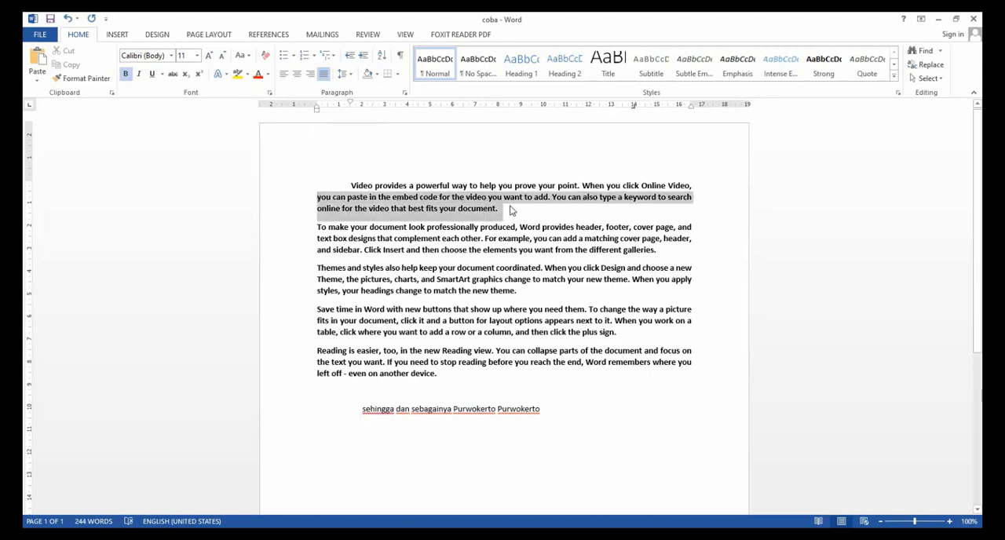
drag(317, 111, 319, 110)
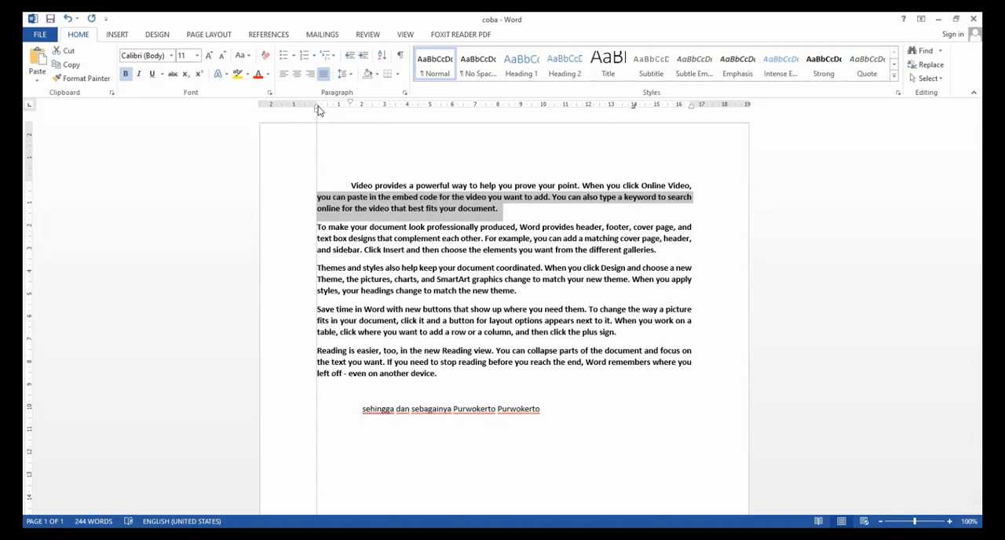
drag(318, 110, 469, 110)
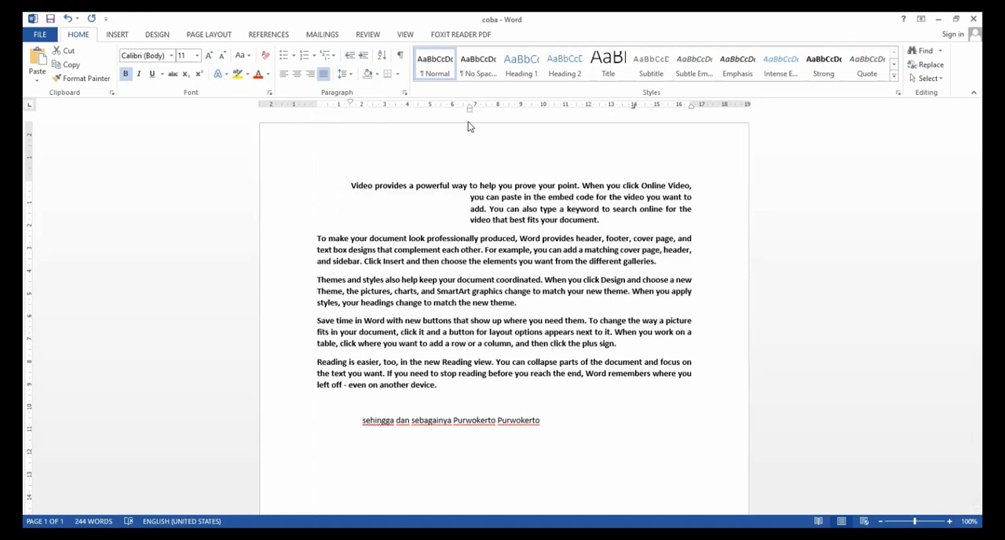
key(ctrl+z)
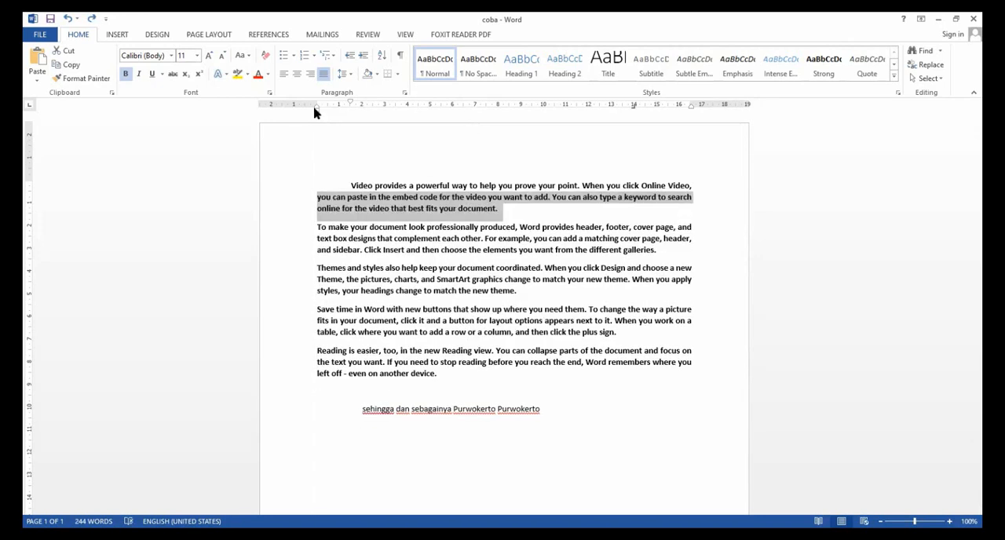
Try moving the whole first paragraph's left indent to about 1.7 cm, and return it to 0 cm.
drag(316, 112, 317, 112)
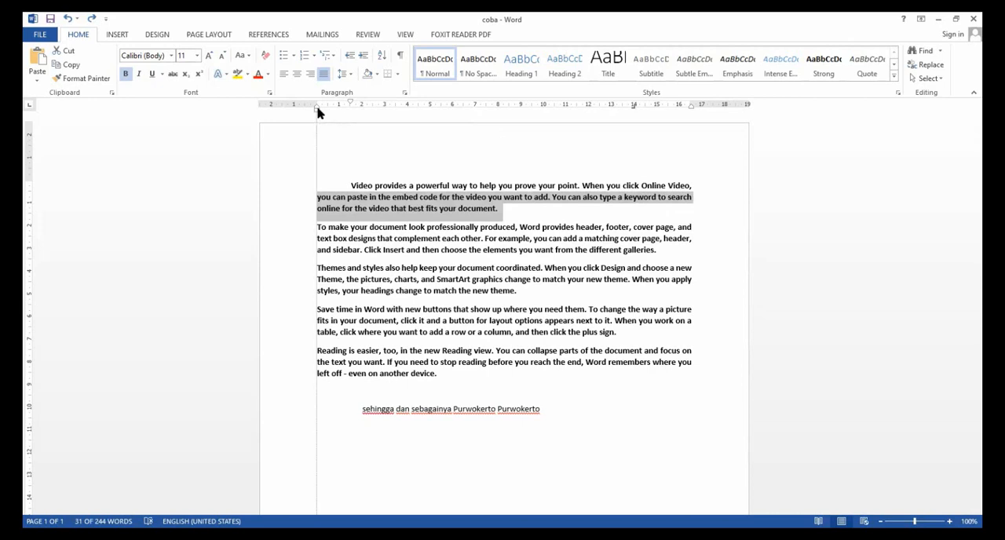
drag(318, 112, 355, 116)
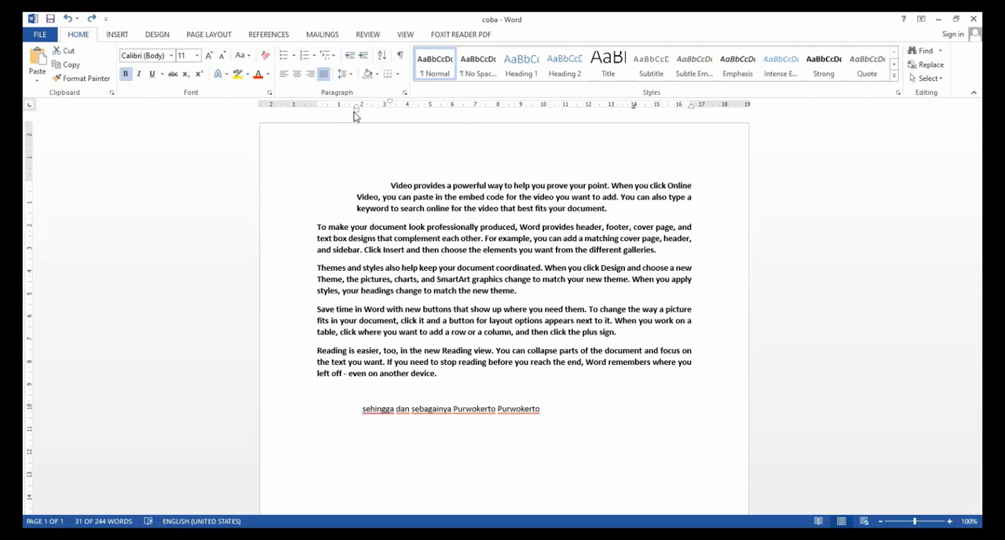
drag(355, 110, 316, 117)
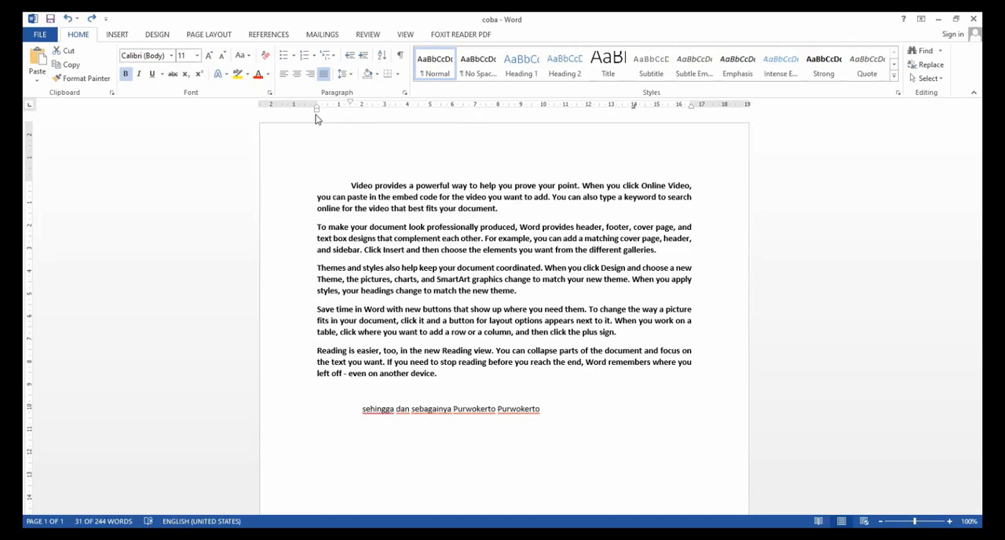
Adjust the first paragraph's right indent to 0.01 cm using the ruler.
click(348, 164)
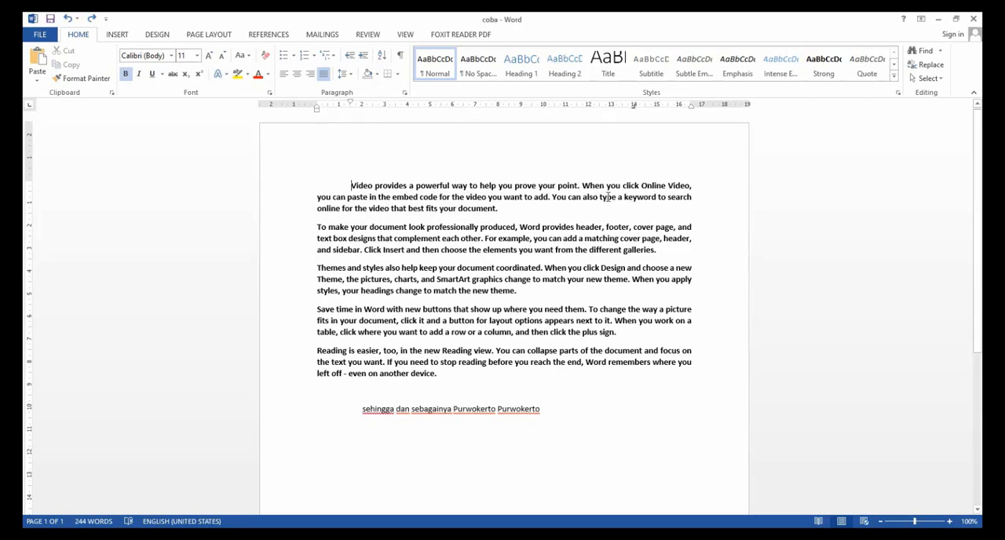
drag(691, 109, 687, 109)
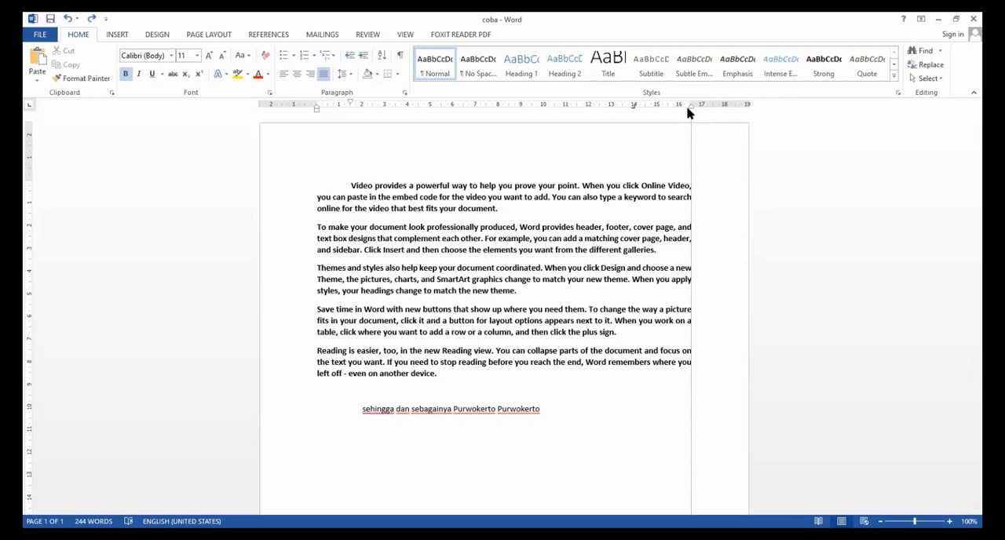
drag(687, 113, 687, 113)
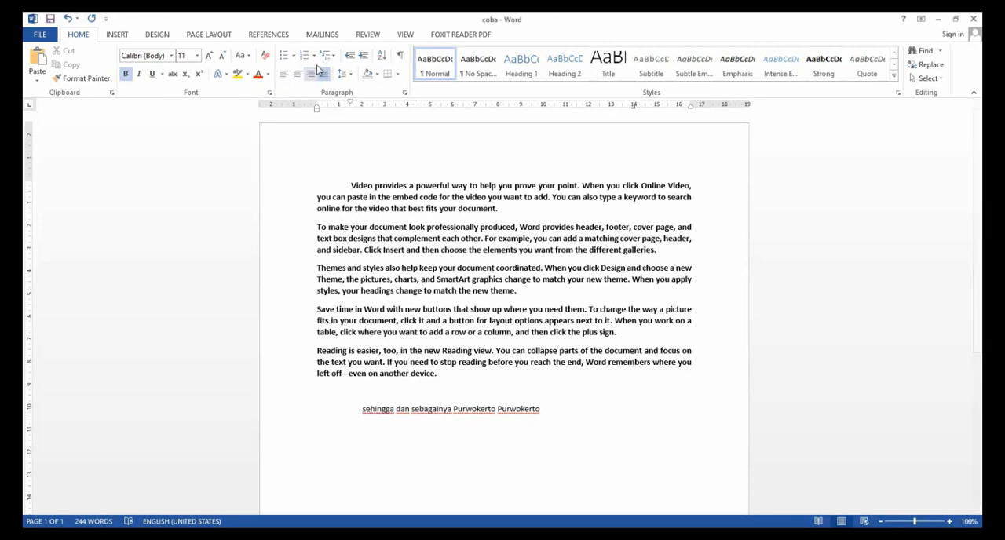
Choose A4 as the paper size for the whole document in Page Setup.
click(221, 37)
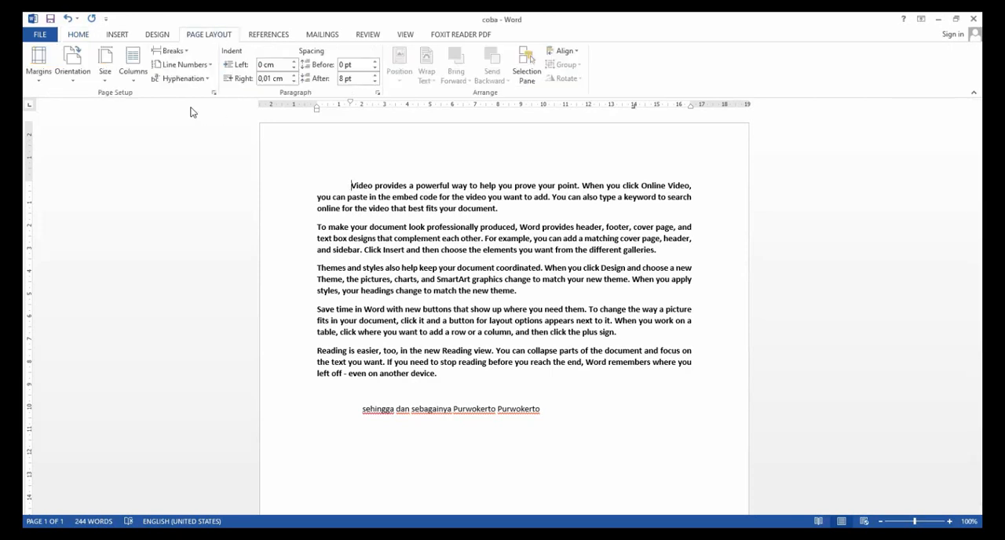
click(211, 92)
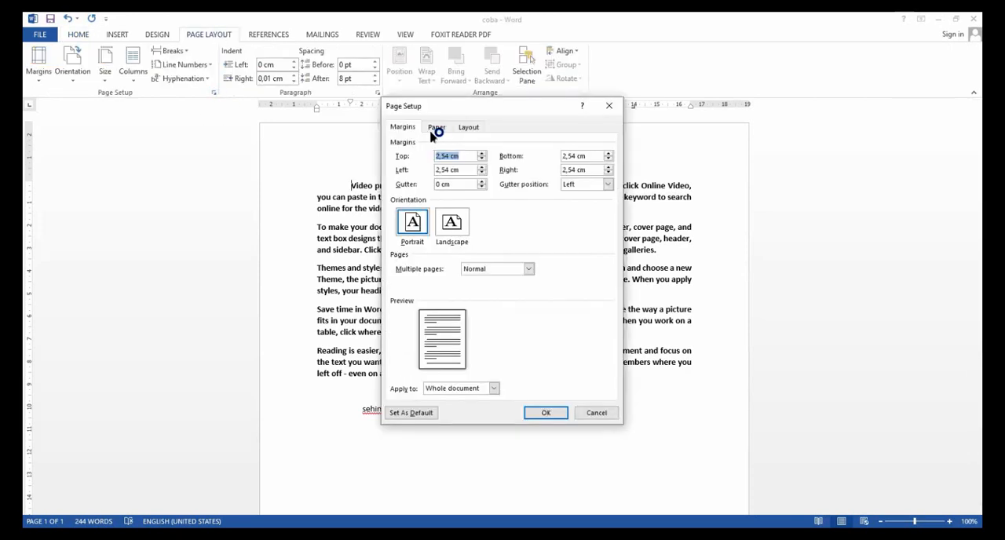
drag(451, 157, 433, 157)
click(438, 128)
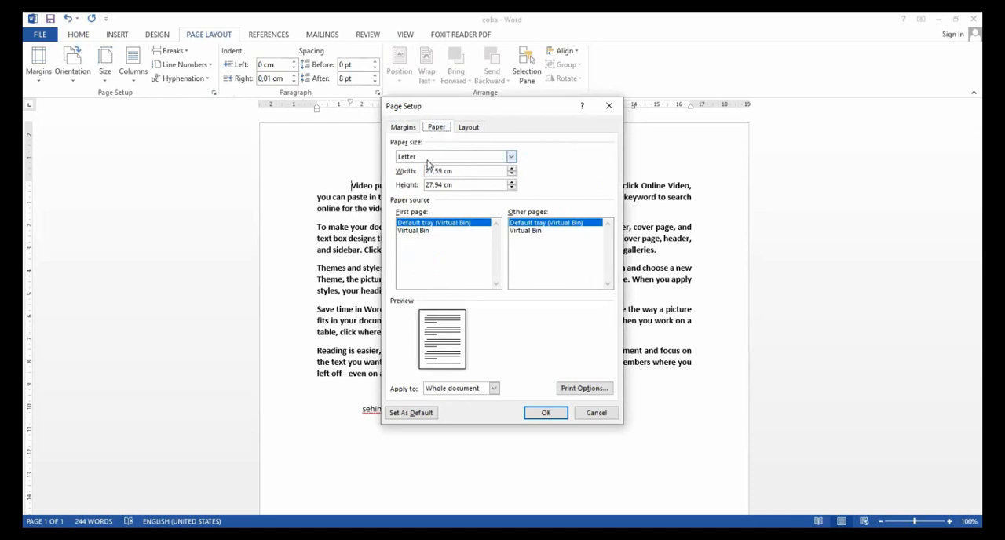
click(430, 159)
scroll(423, 182, down, 2)
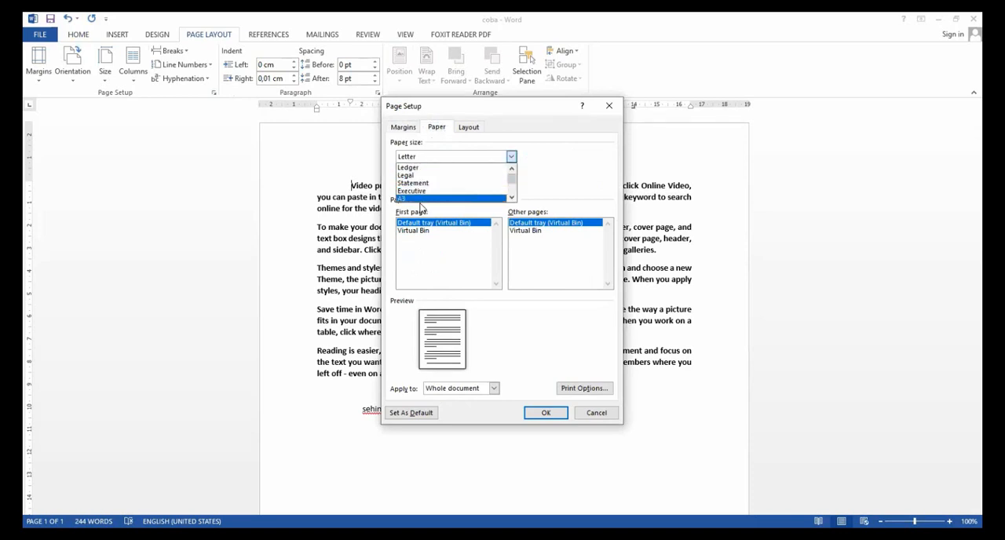
scroll(415, 203, down, 1)
click(412, 197)
Set the top and left margins to 4 cm and the bottom and right margins to 3 cm, and apply the page setup.
click(403, 127)
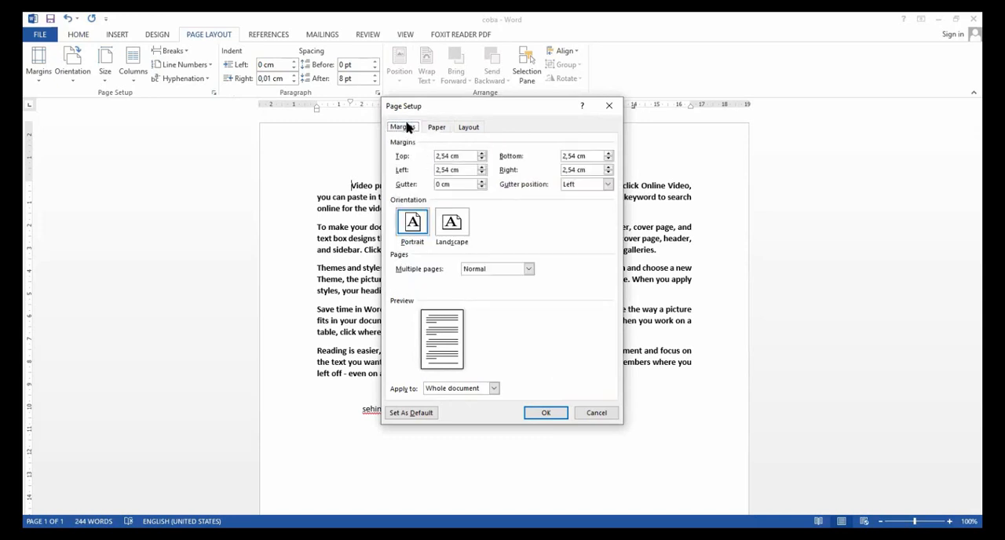
double_click(445, 156)
text(4)
double_click(444, 170)
text(4)
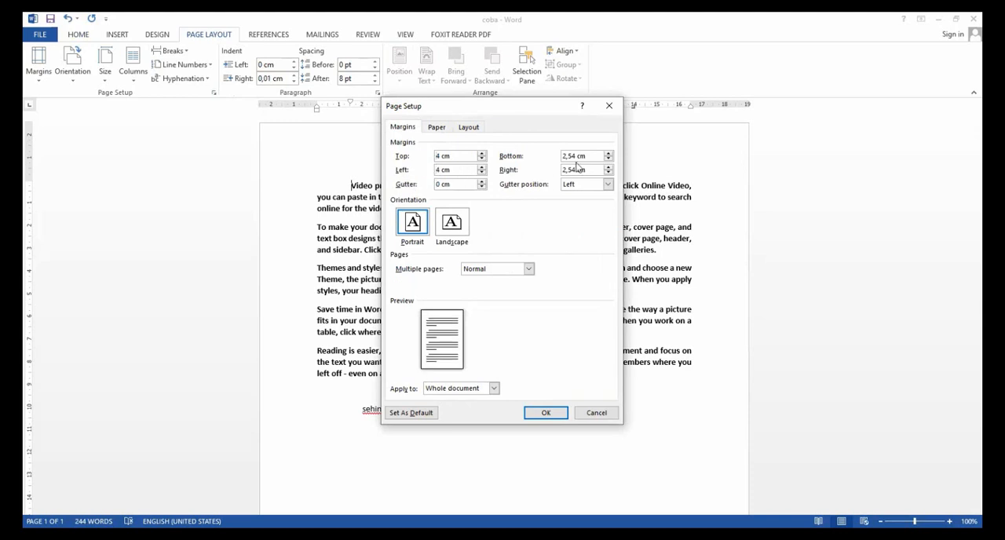
double_click(573, 156)
text(3)
double_click(571, 169)
key(BackSpace)
text(3)
click(557, 413)
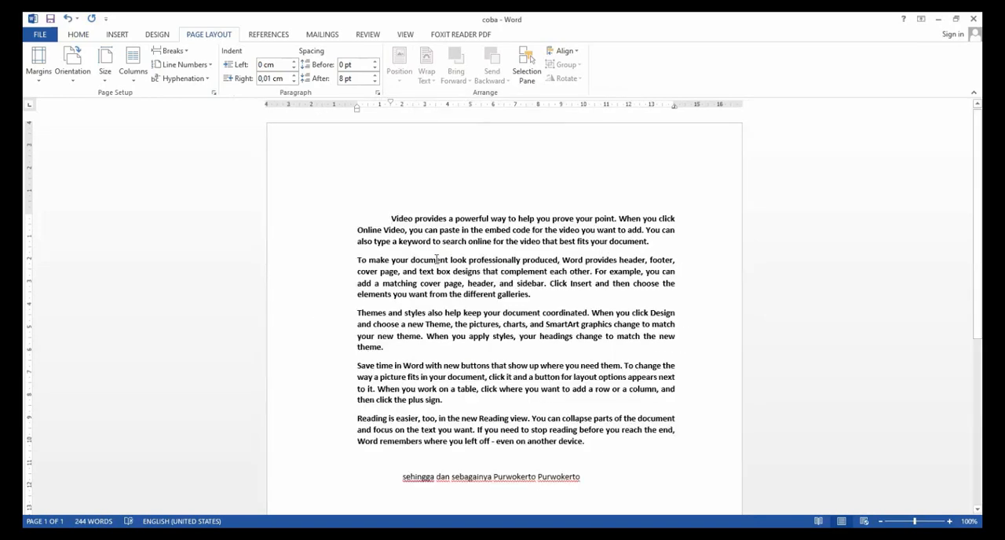
scroll(503, 253, down, 5)
scroll(510, 298, up, 5)
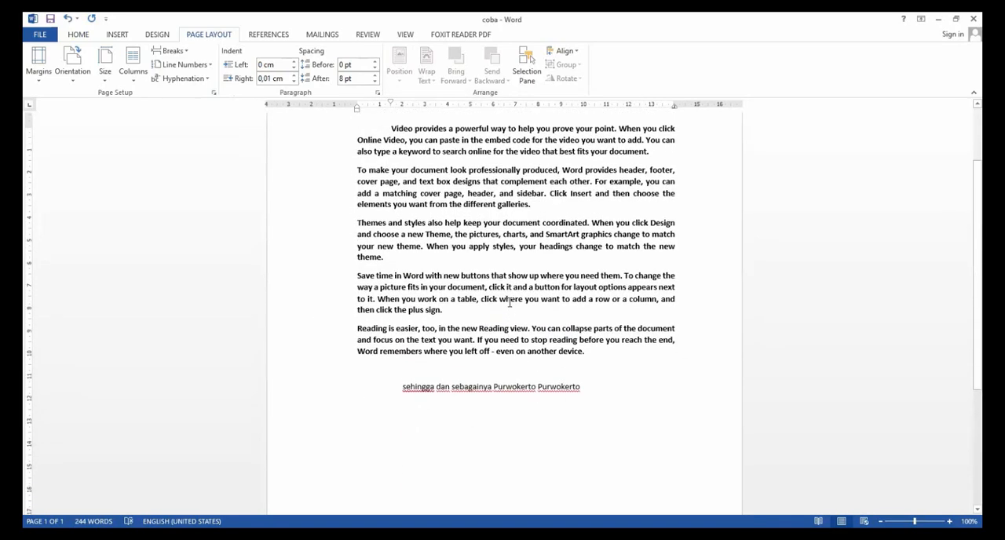
click(499, 261)
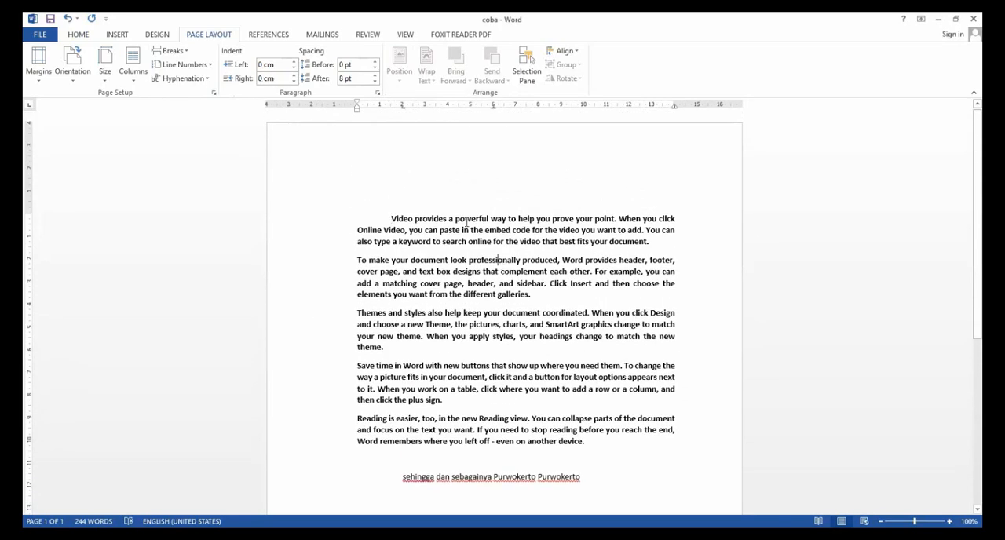
click(391, 219)
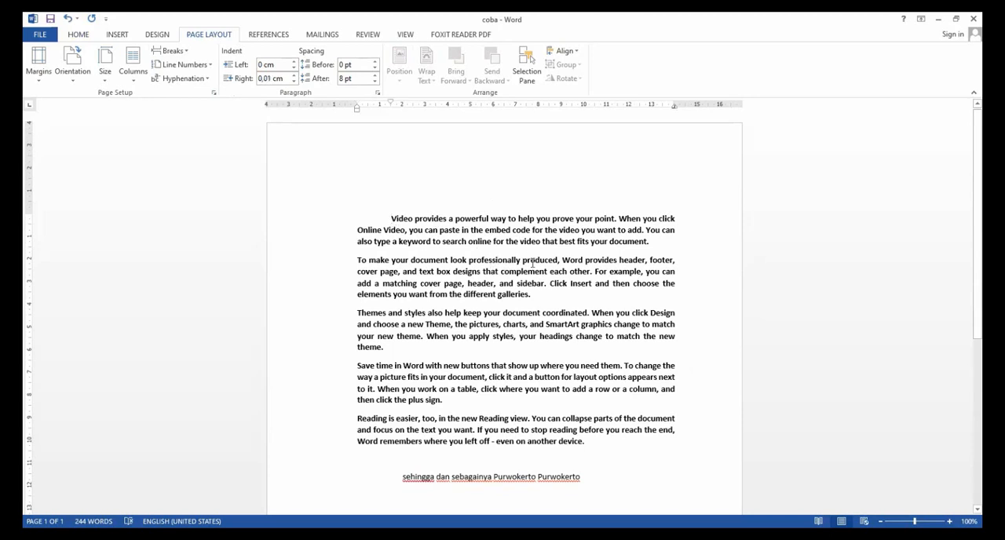